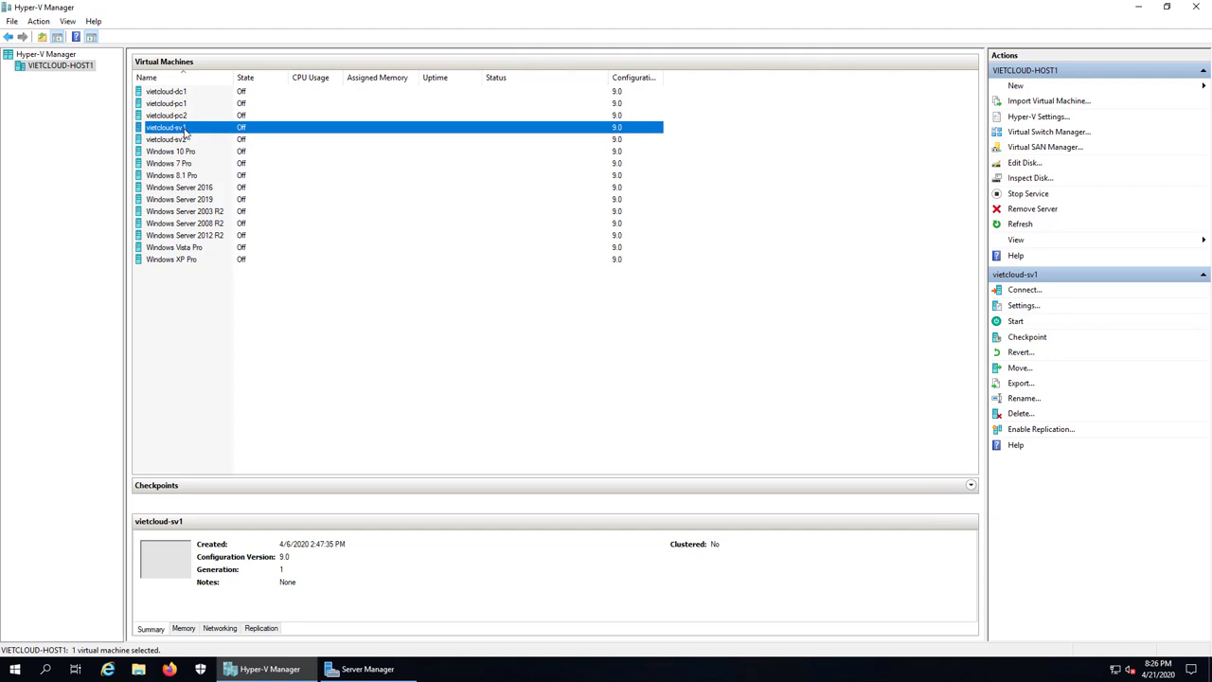
Step: Revert vietcloud-sv1 to its previous checkpoint
right_click(183, 131)
click(230, 205)
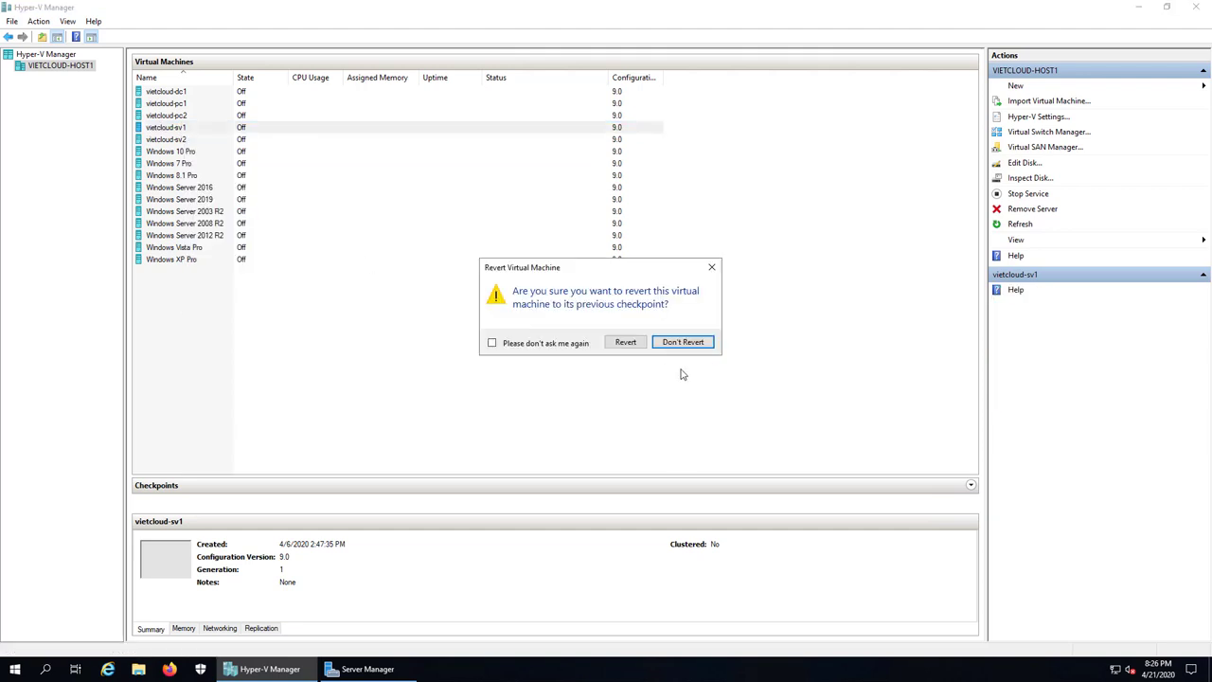
click(621, 343)
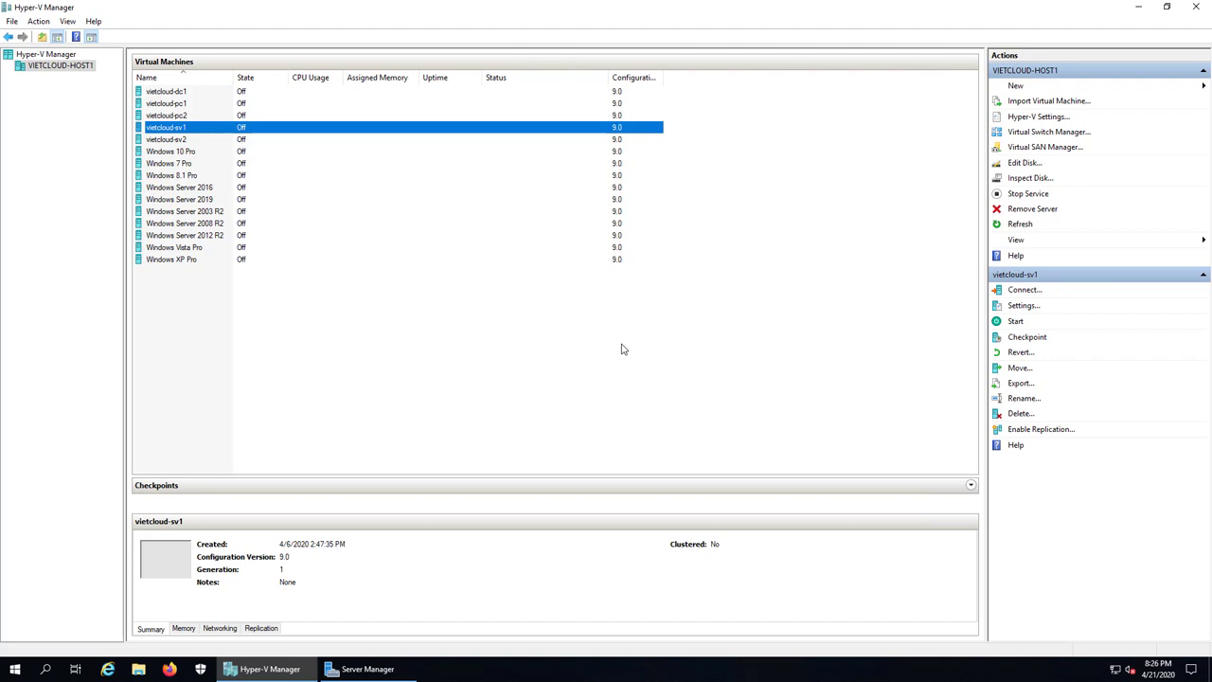
Step: Start vietcloud-sv1 and open a console connection to it
right_click(251, 129)
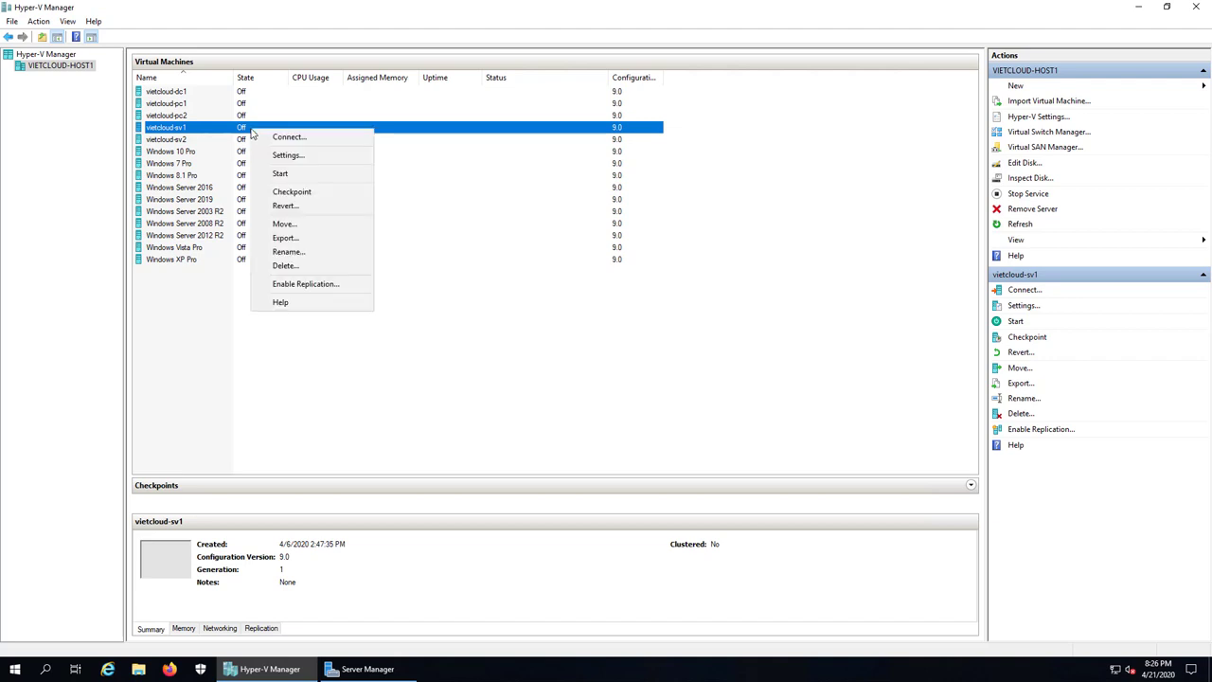
click(279, 176)
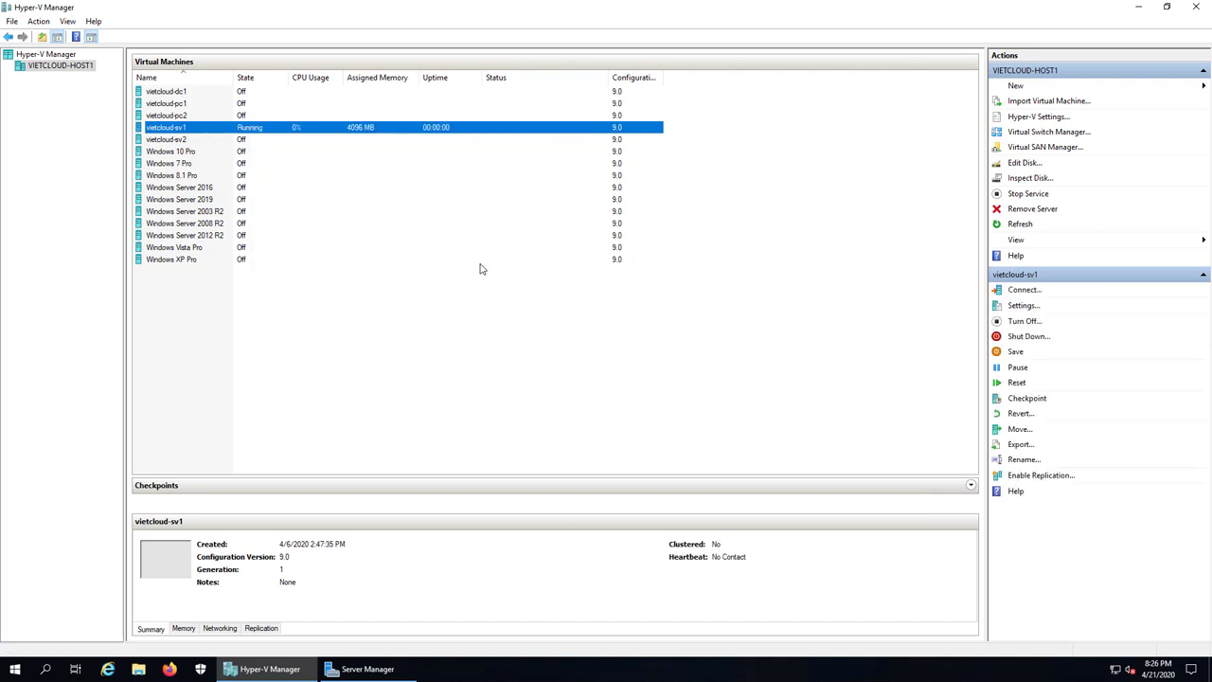
double_click(197, 131)
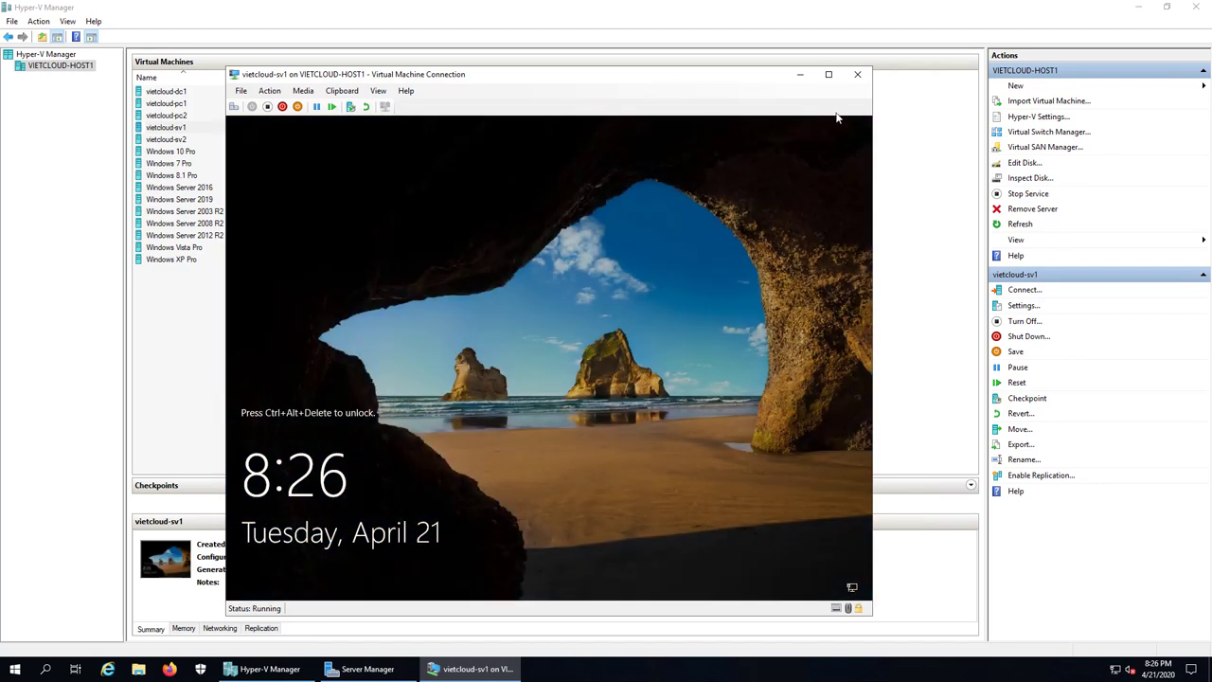
Step: Open the Note text file from the desktop in Notepad
click(1139, 8)
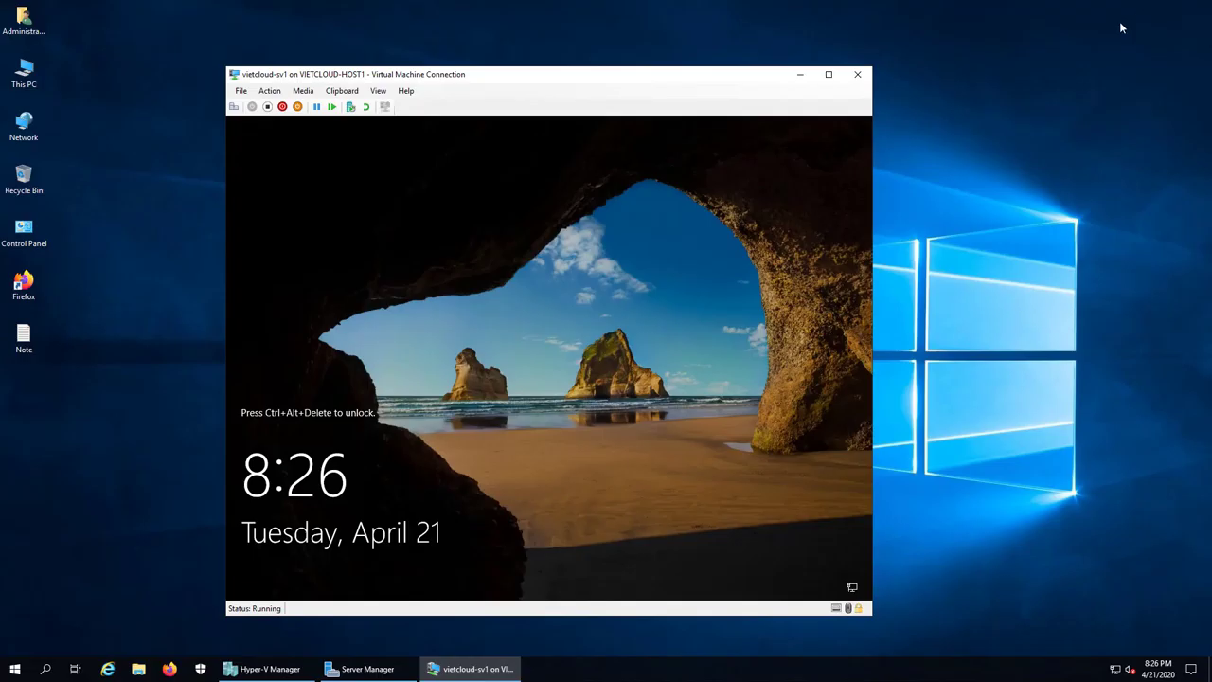
double_click(24, 337)
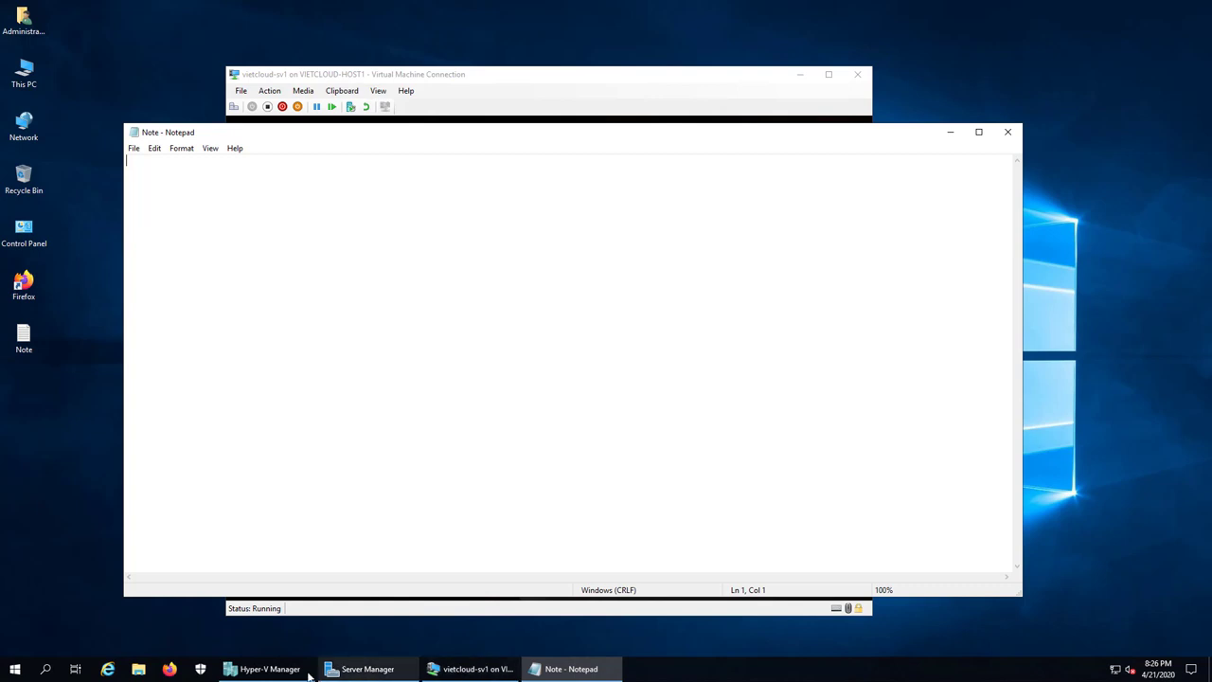
click(270, 668)
click(571, 669)
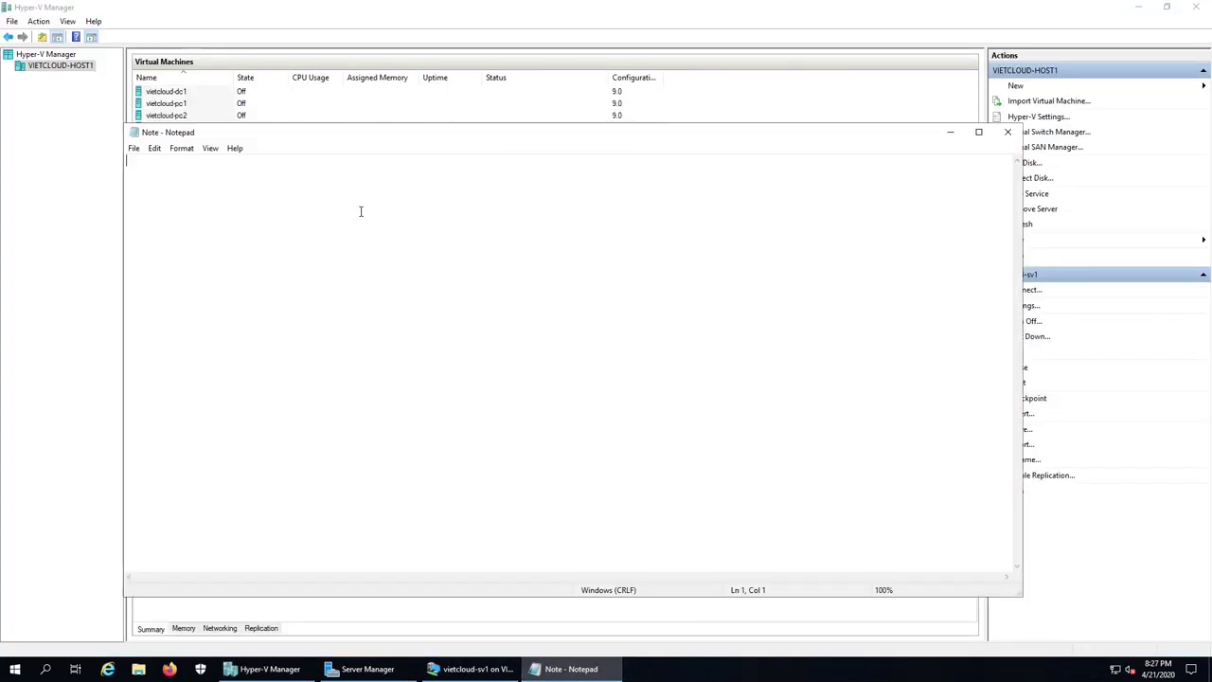
Step: Type the first heading '1. Cai dat File Server Resource Manager' in the note
text(1.)
key(Return)
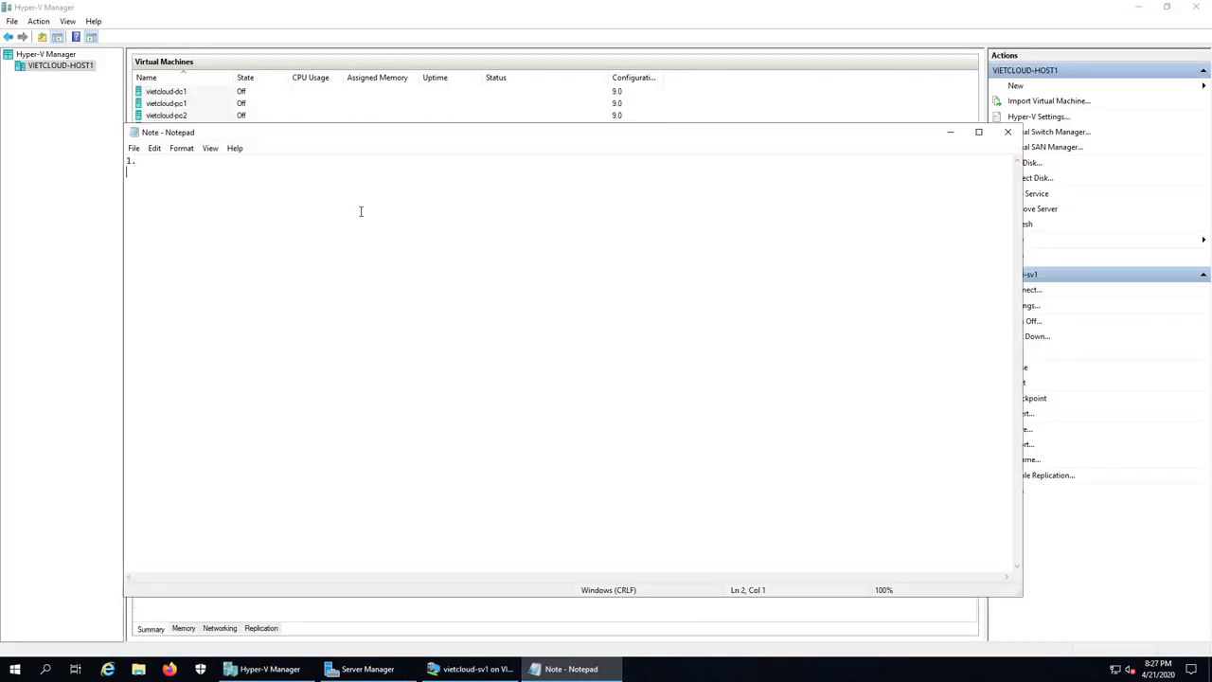
key(BackSpace)
text(Cai dat File Server Resource )
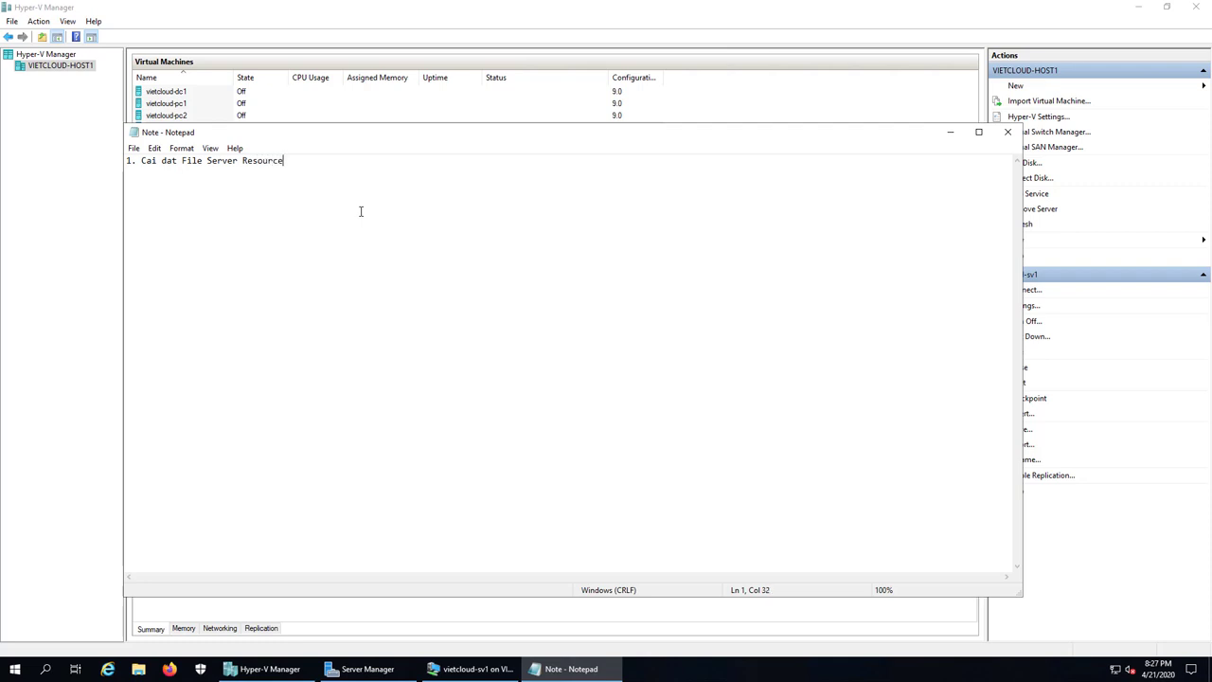
text(Manager)
Step: Unlock vietcloud-sv1 and sign in as Administrator with the account password
click(469, 669)
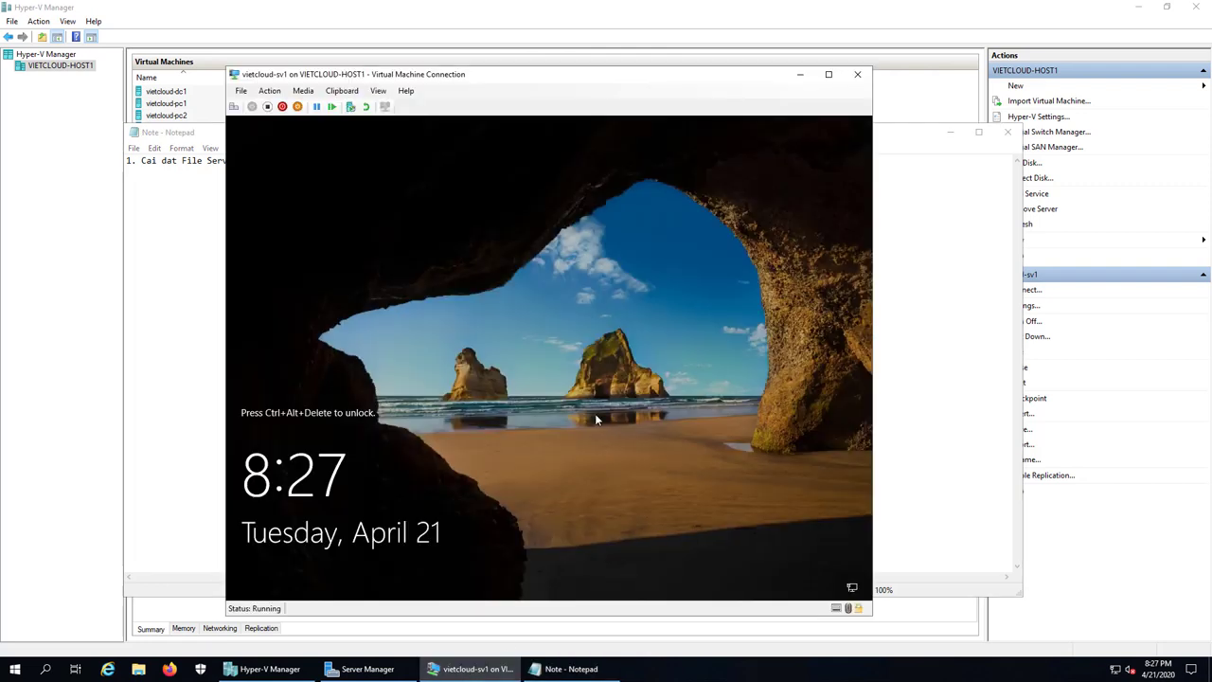
click(233, 106)
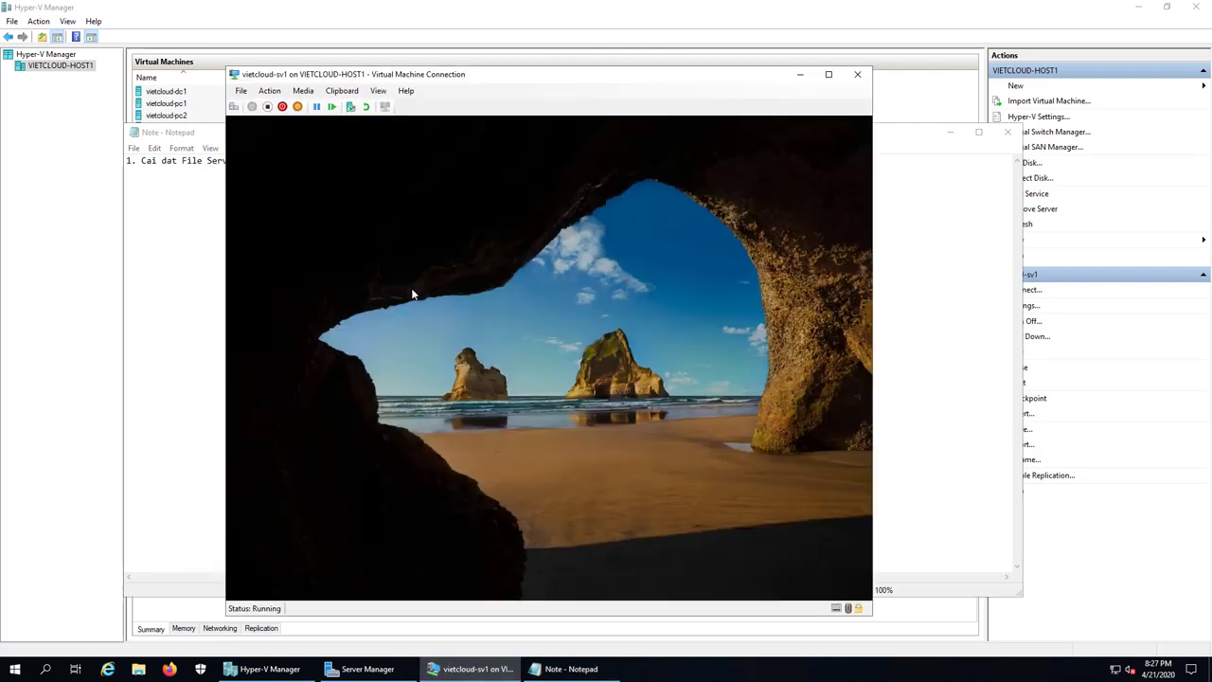
text(Admin@123)
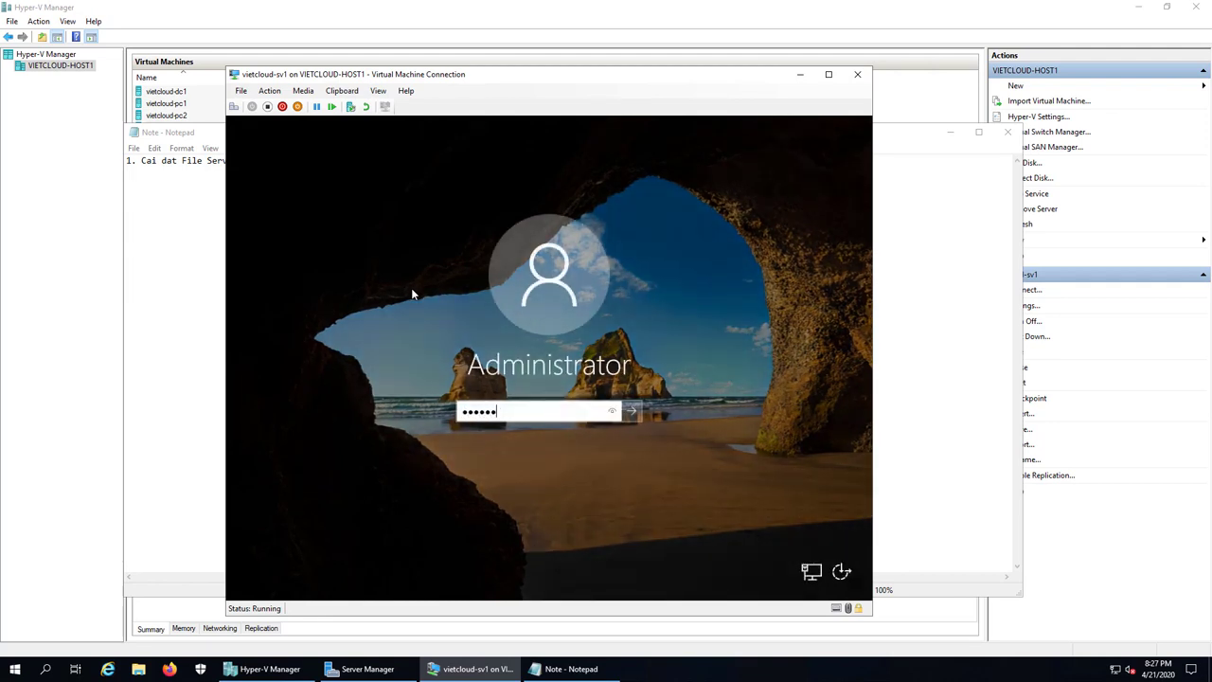
key(Return)
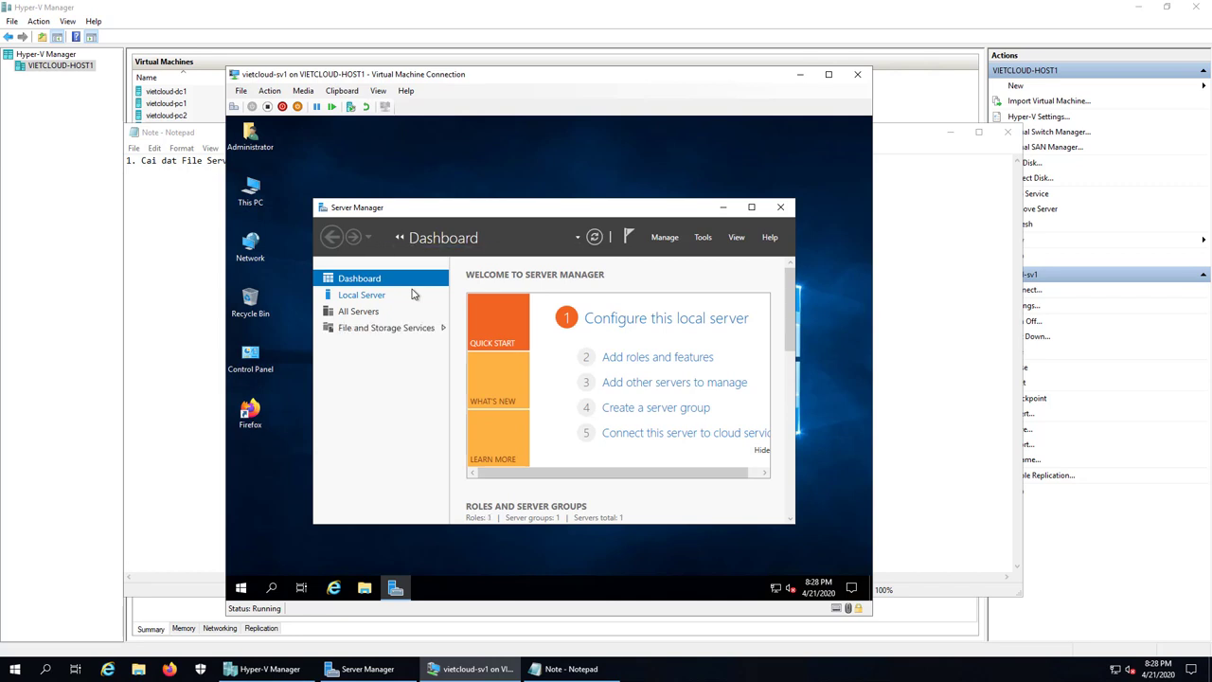
Step: Maximize Server Manager and start Add Roles and Features, keeping role-based installation on sv1
click(750, 208)
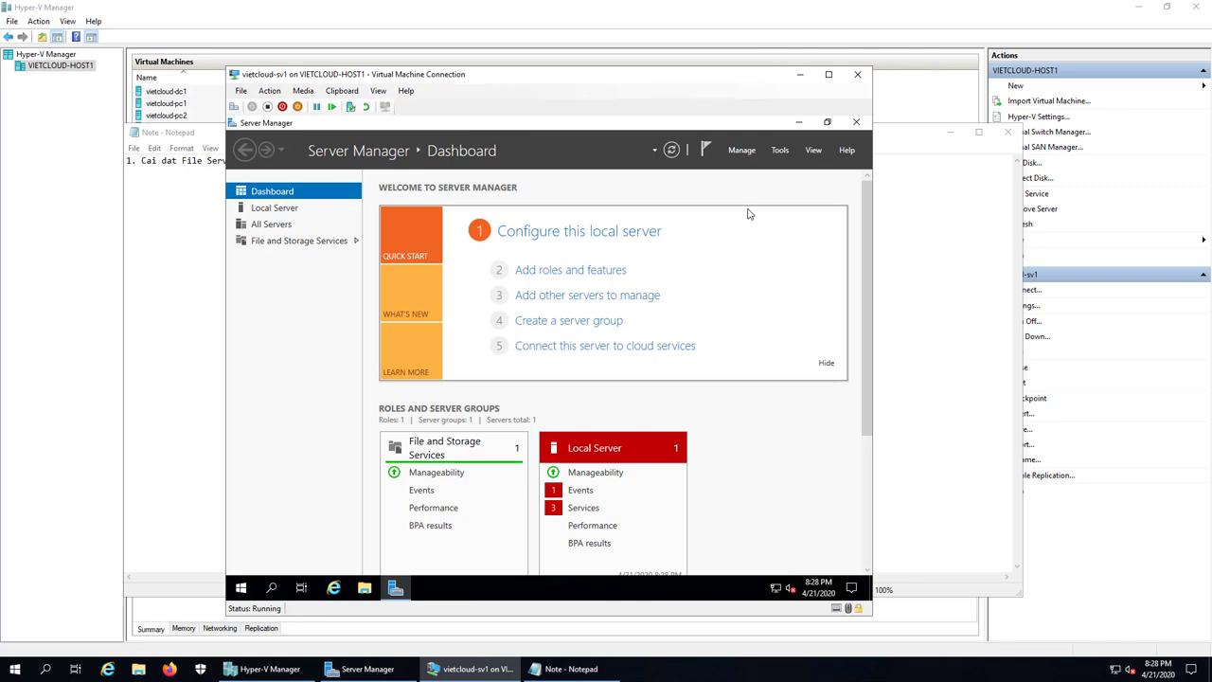
click(740, 153)
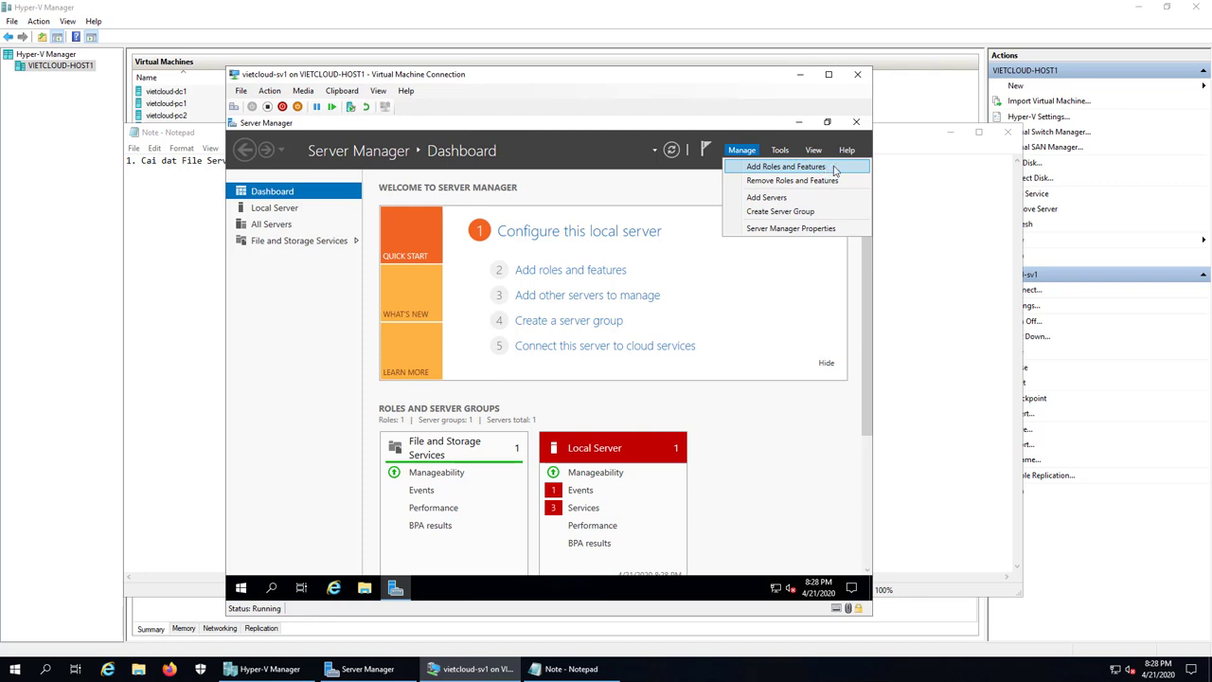
click(785, 166)
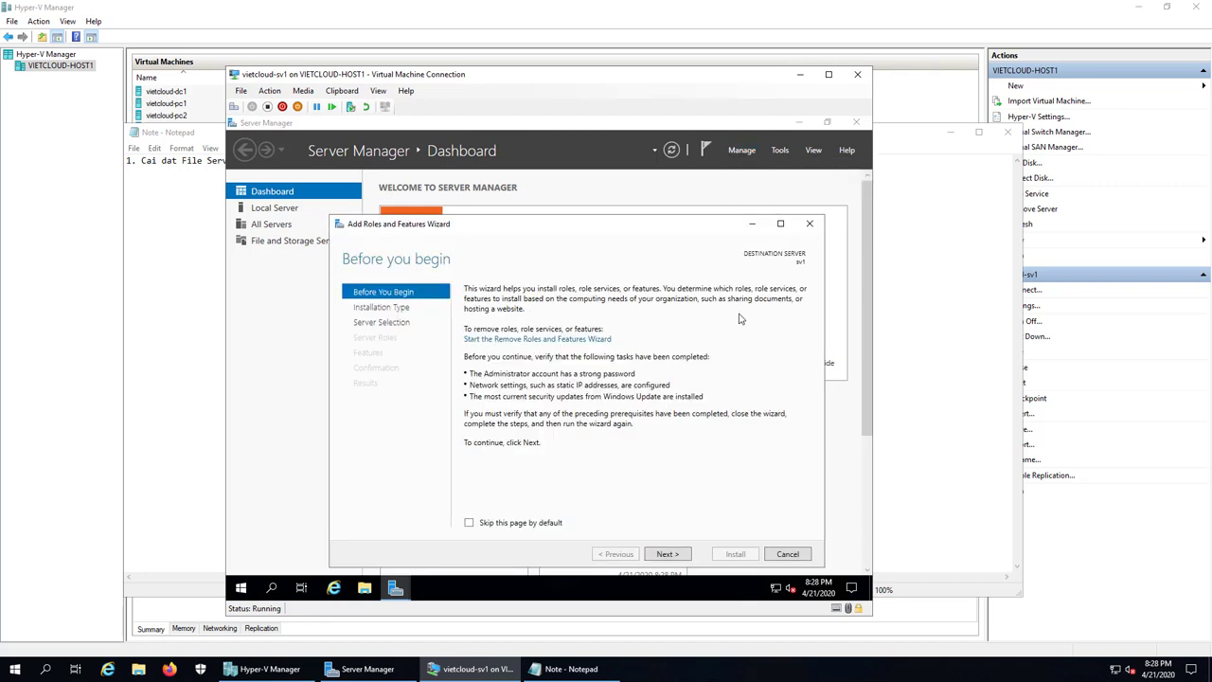
click(681, 555)
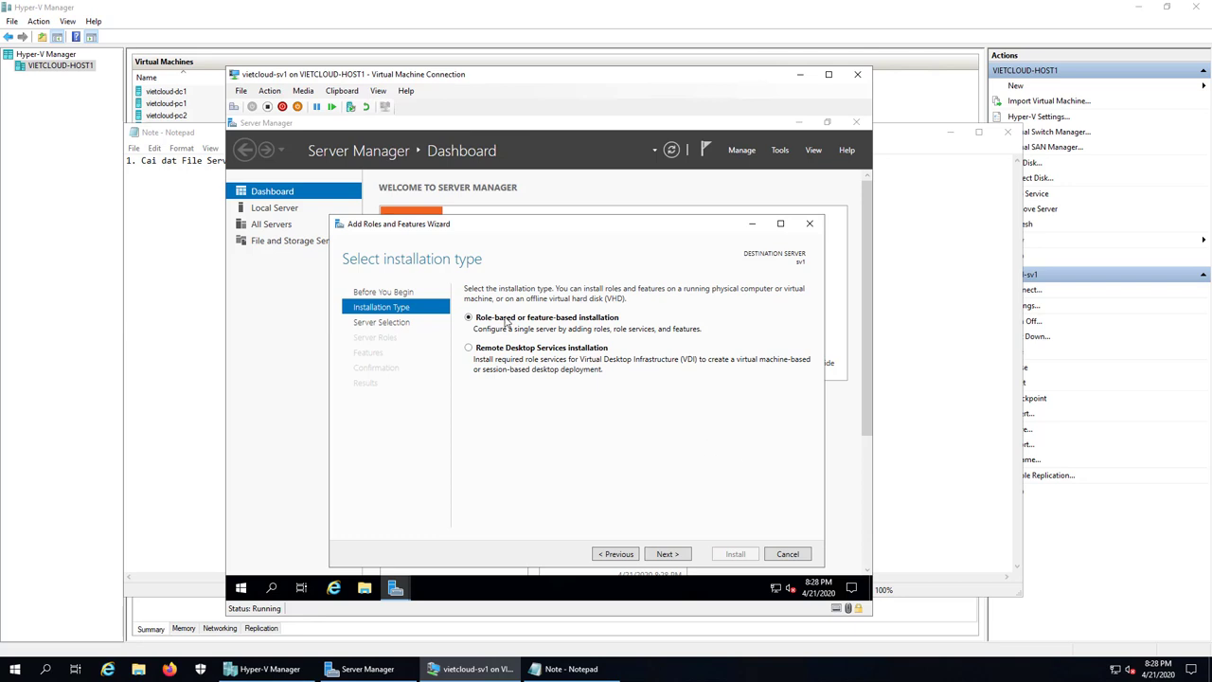
click(682, 557)
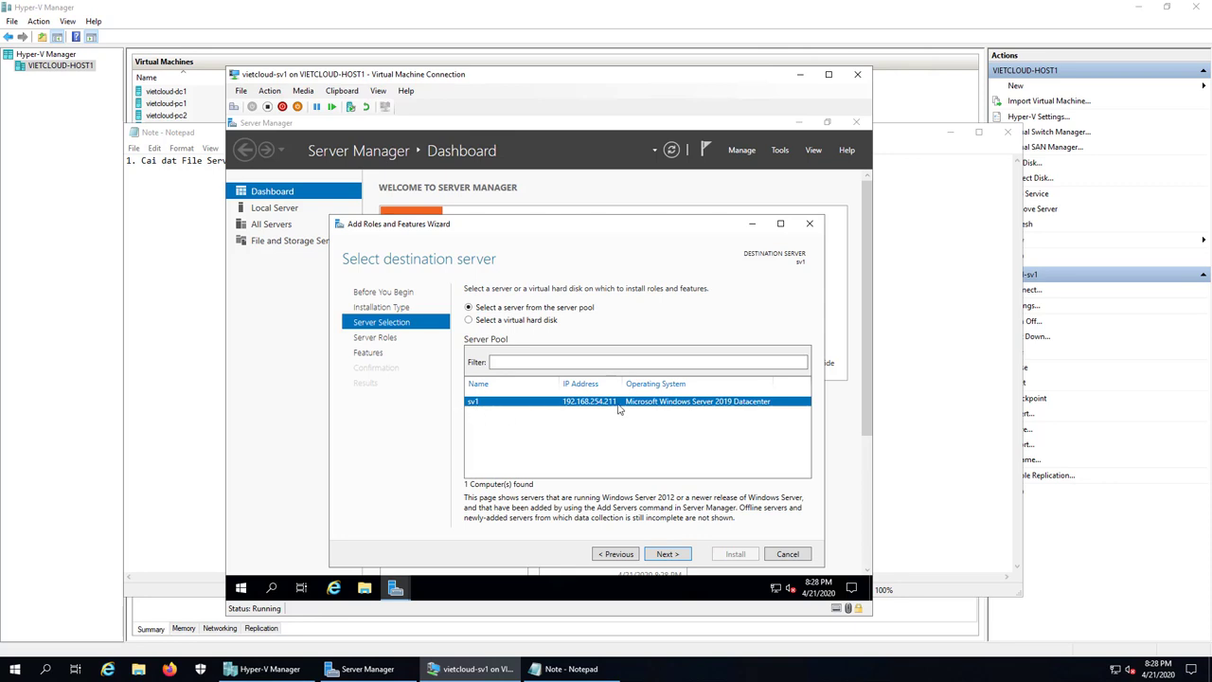
click(684, 557)
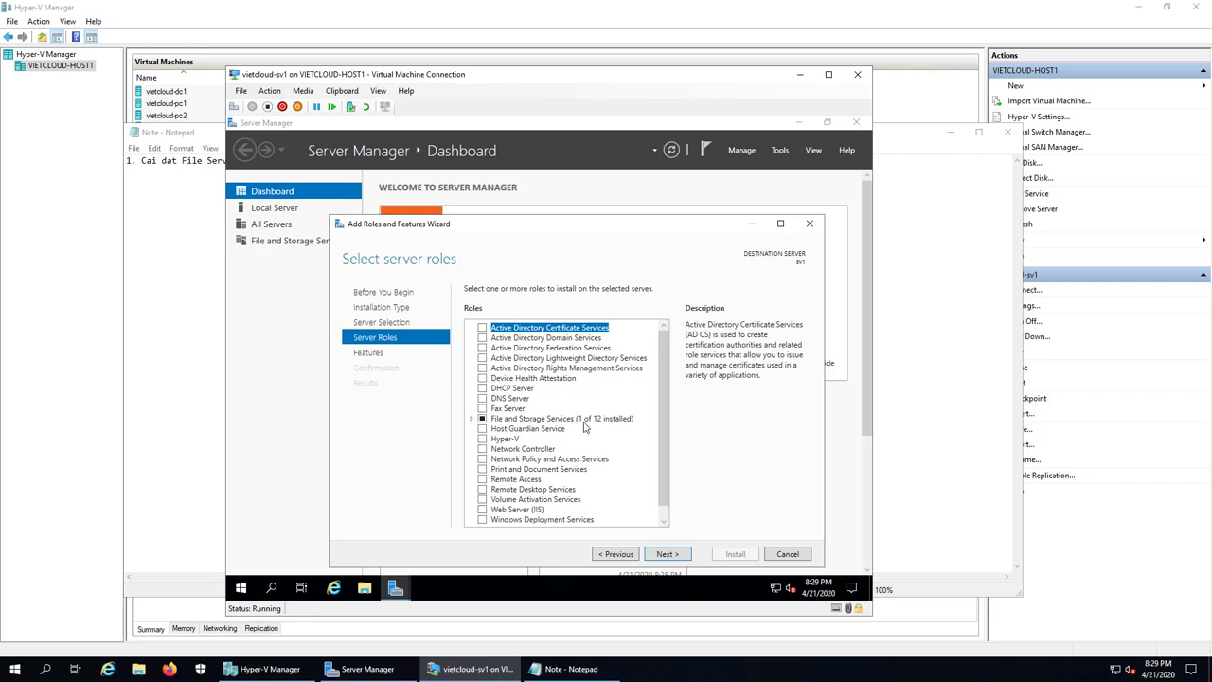
Step: Expand File and Storage Services > File and iSCSI Services and tick File Server Resource Manager
click(472, 418)
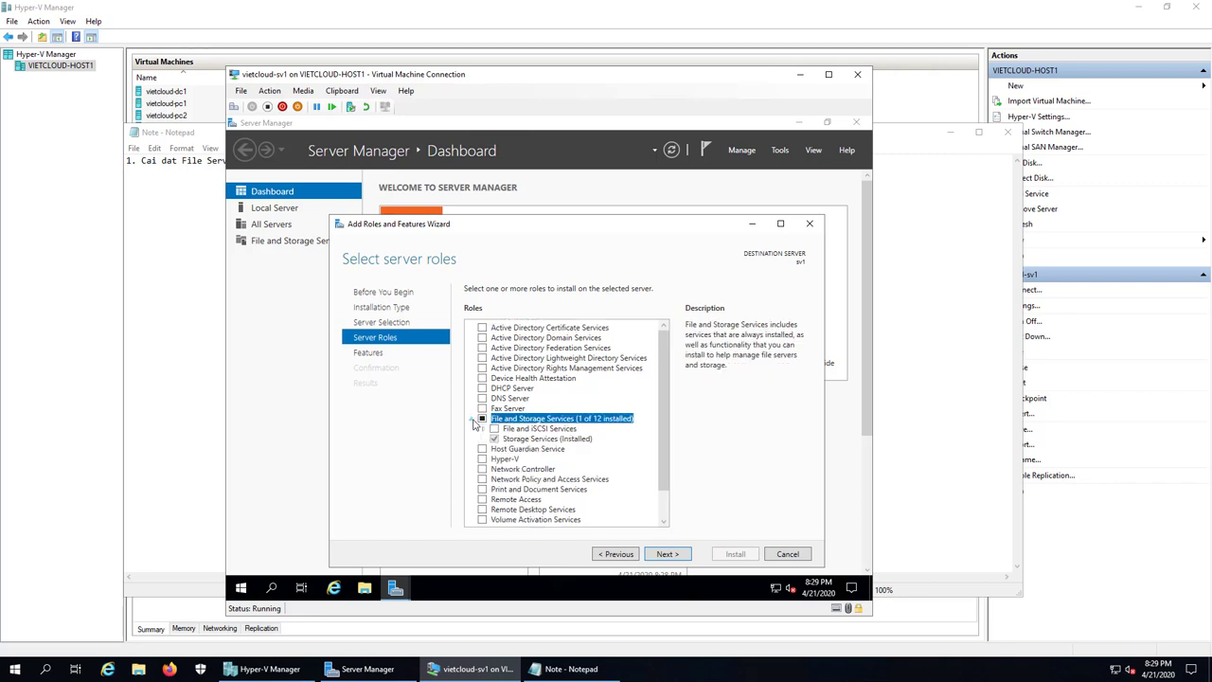
click(483, 429)
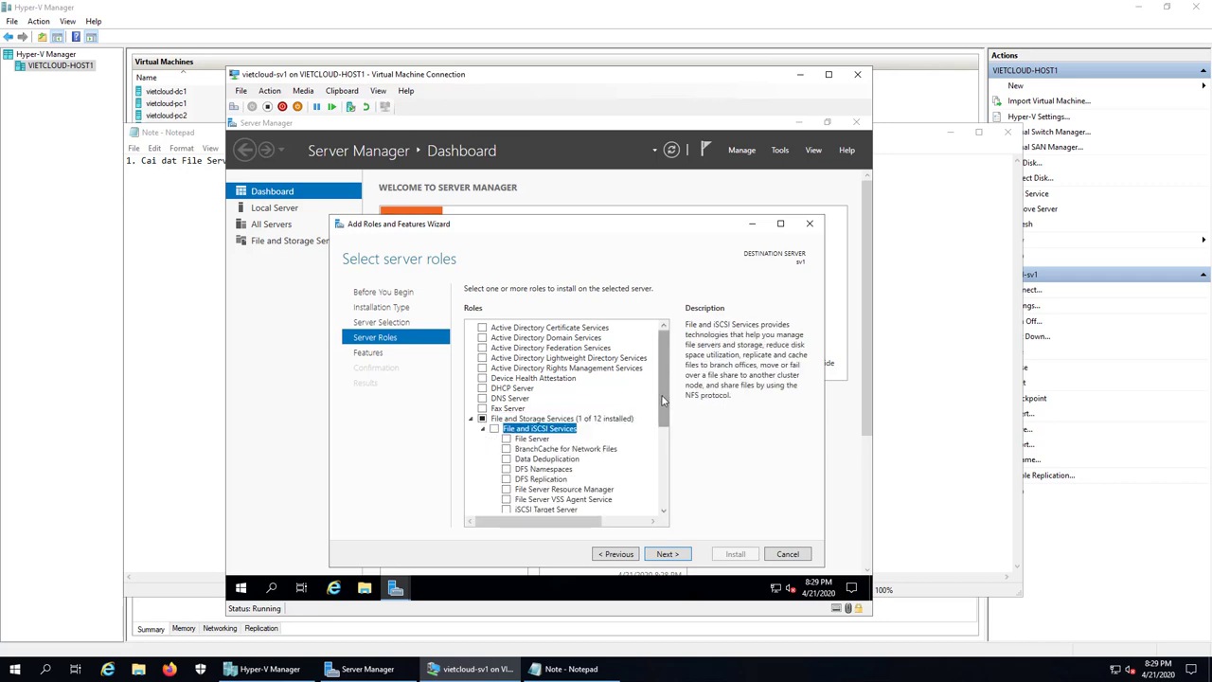
drag(663, 400, 663, 424)
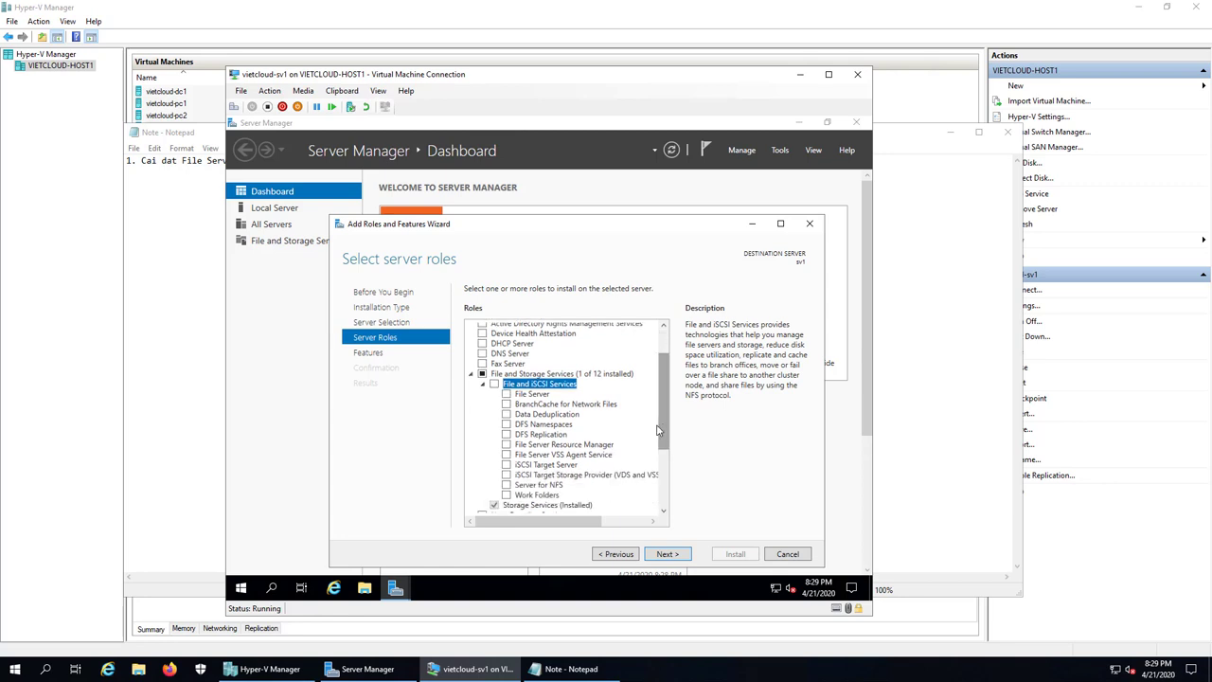
click(507, 446)
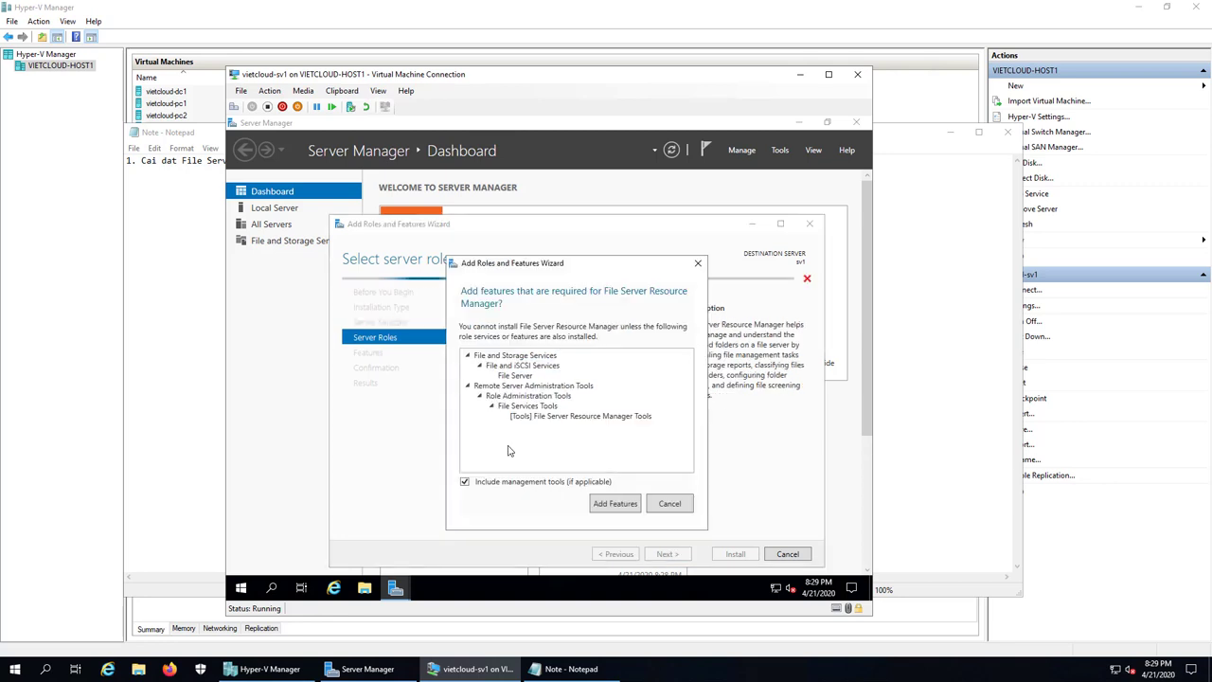
Step: Accept File Server Resource Manager's required features and advance to the installation confirmation page
click(627, 505)
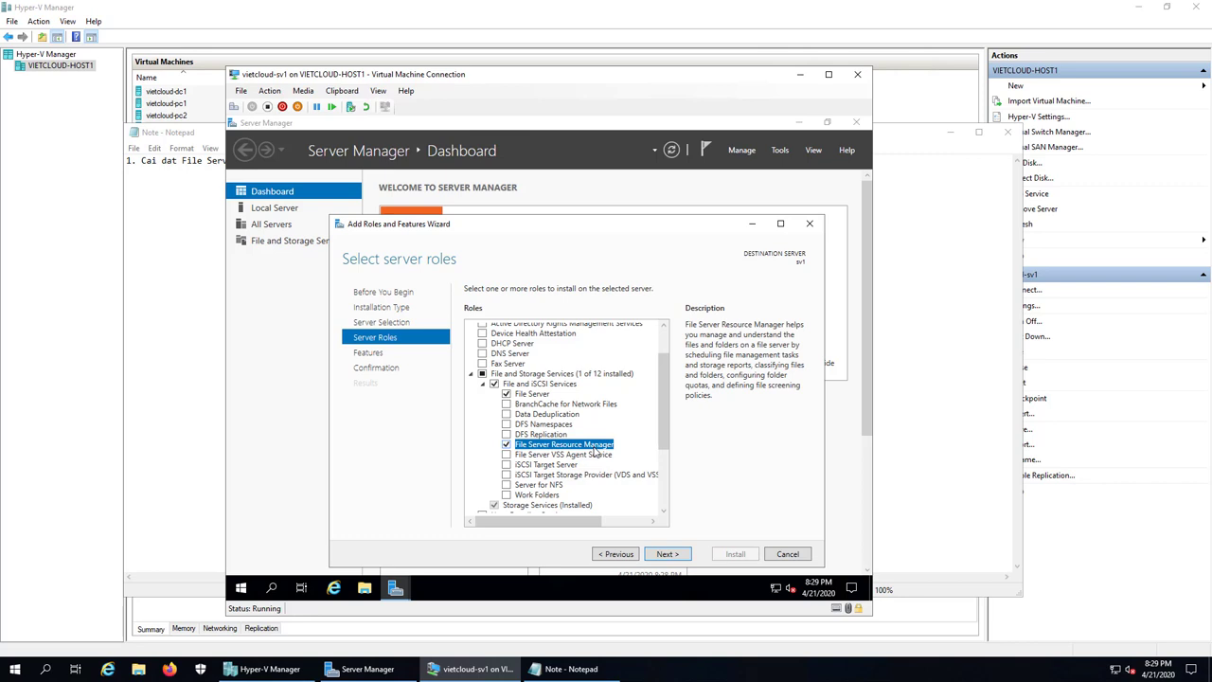
click(668, 554)
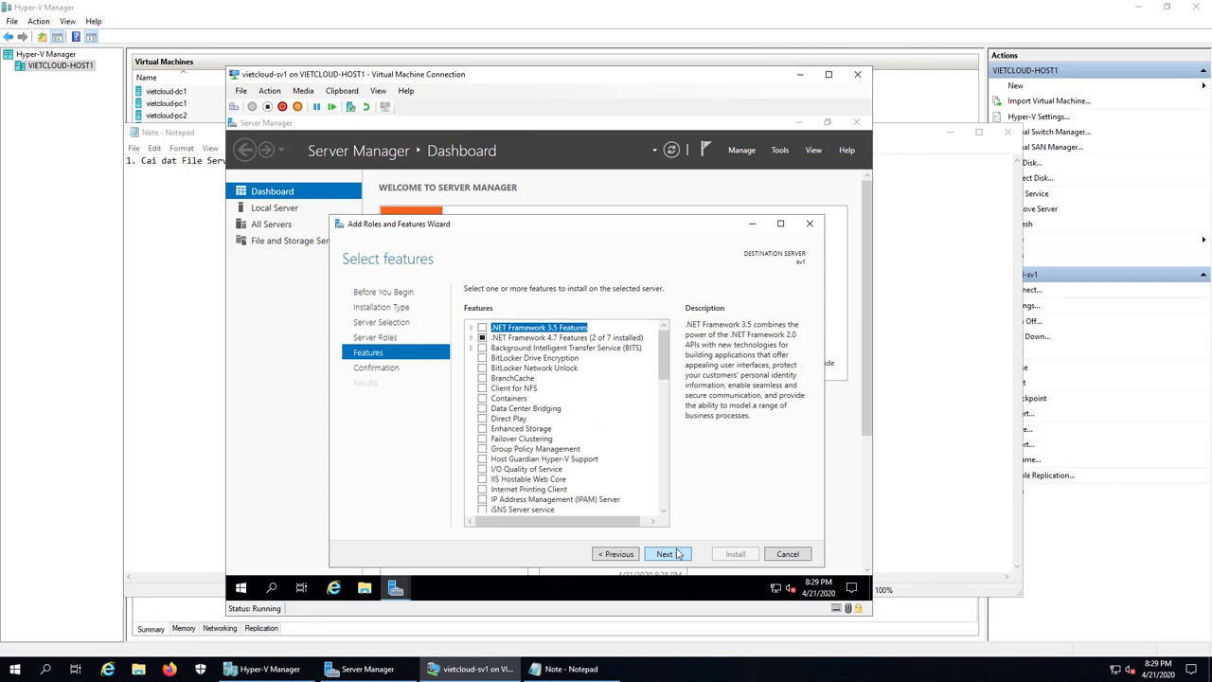
click(668, 555)
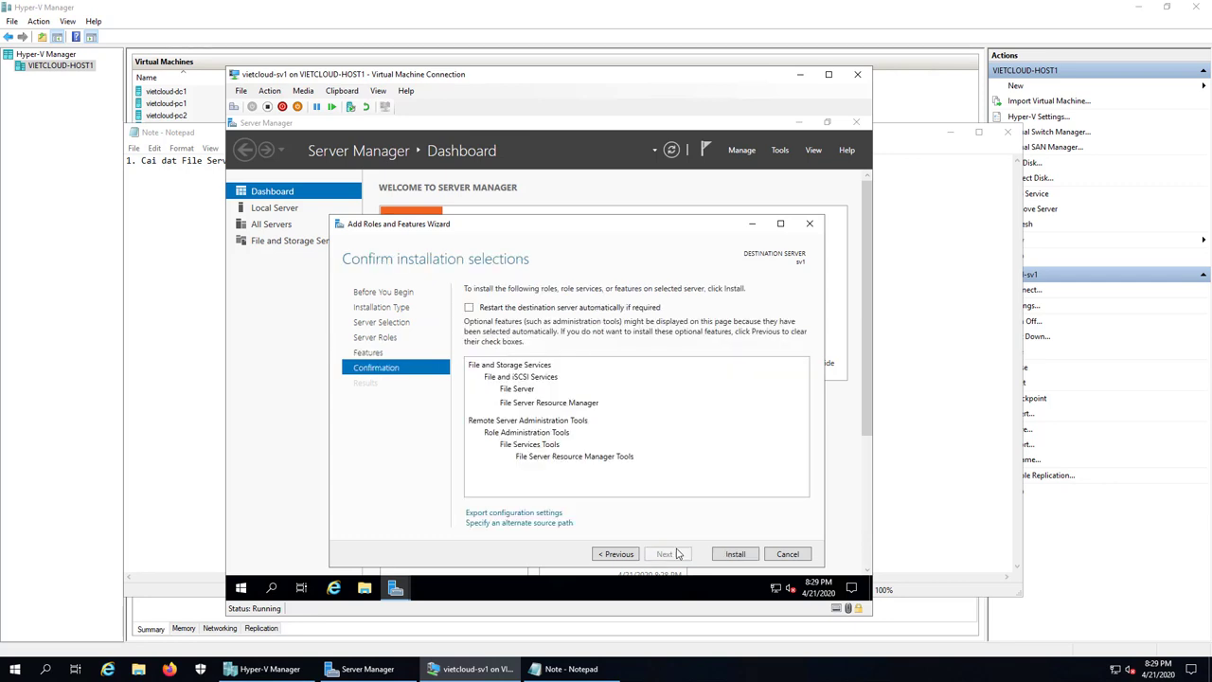
Step: Install File Server Resource Manager on sv1 and close the wizard when finished
click(737, 557)
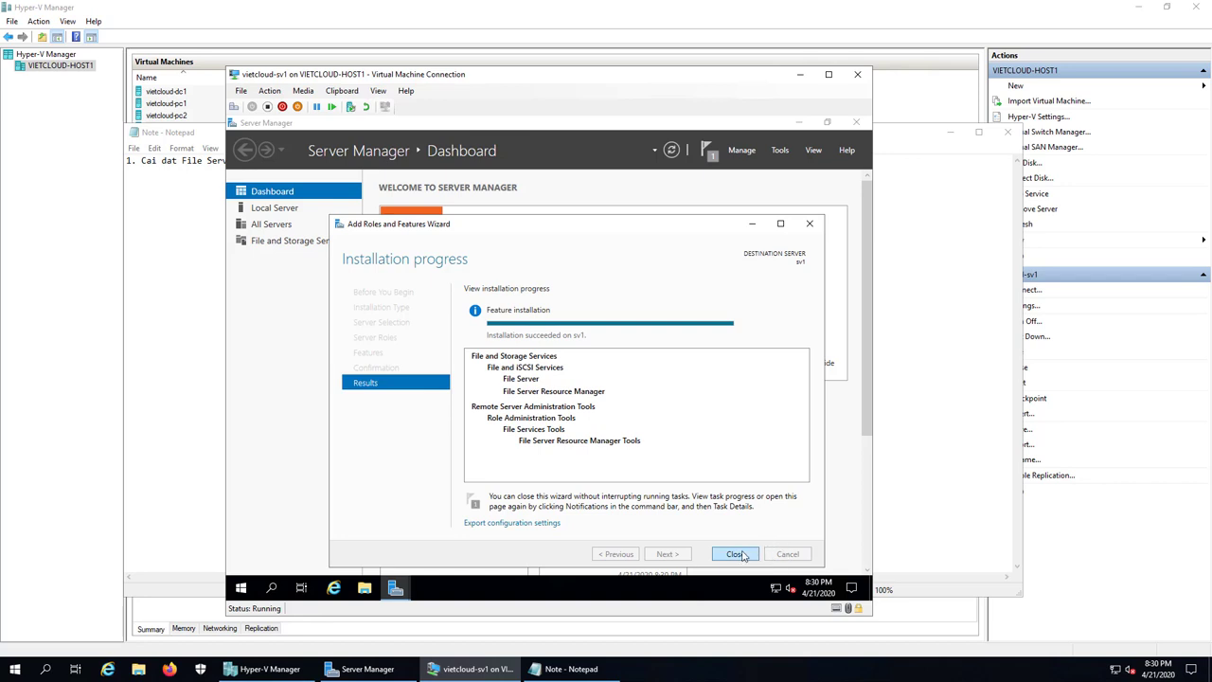
click(736, 554)
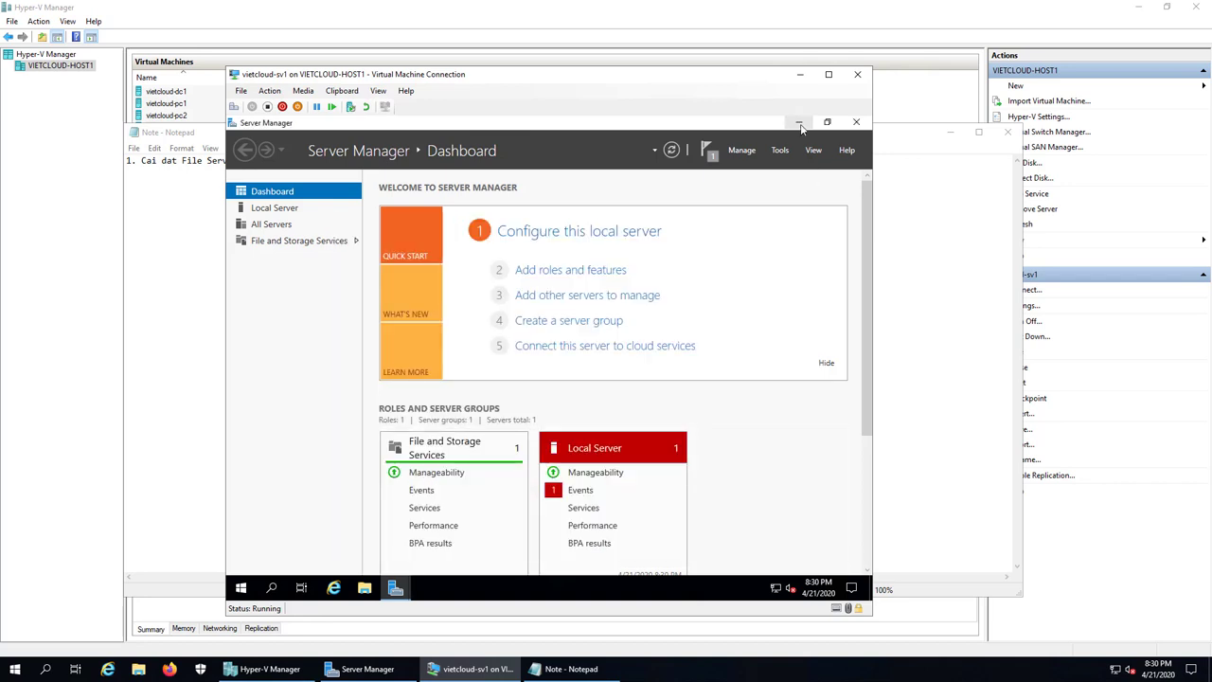
Step: Confirm the installation succeeded, then create a new folder DATA on drive C:
click(709, 152)
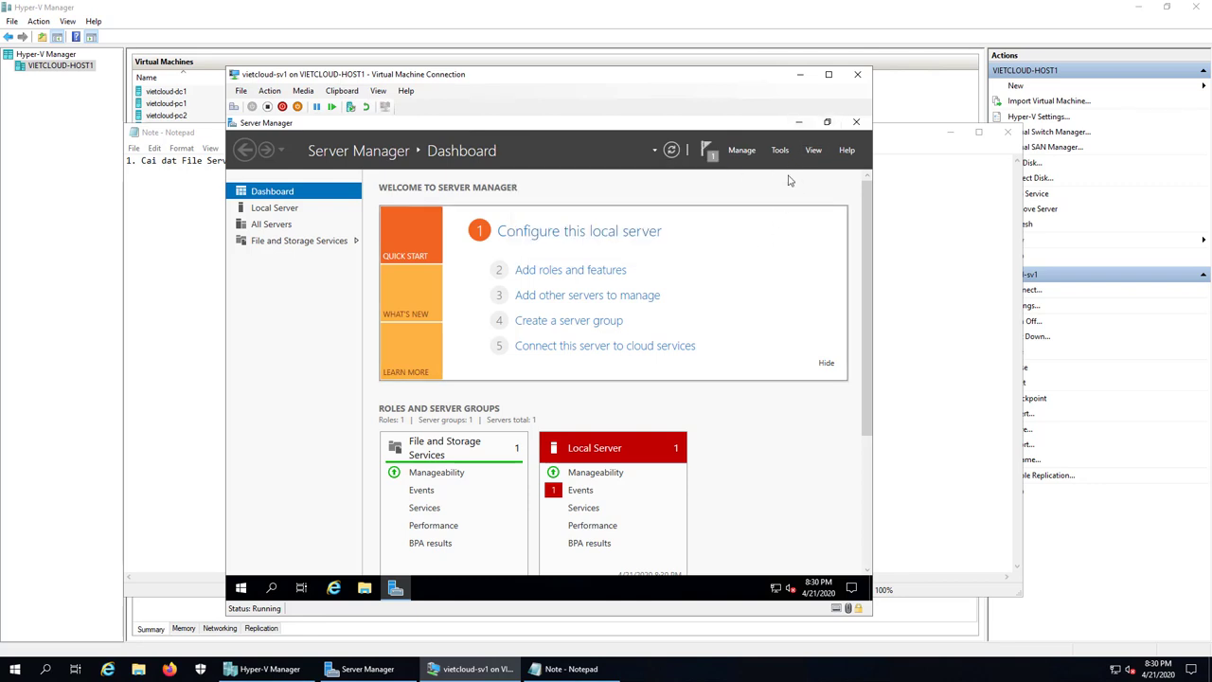
click(798, 122)
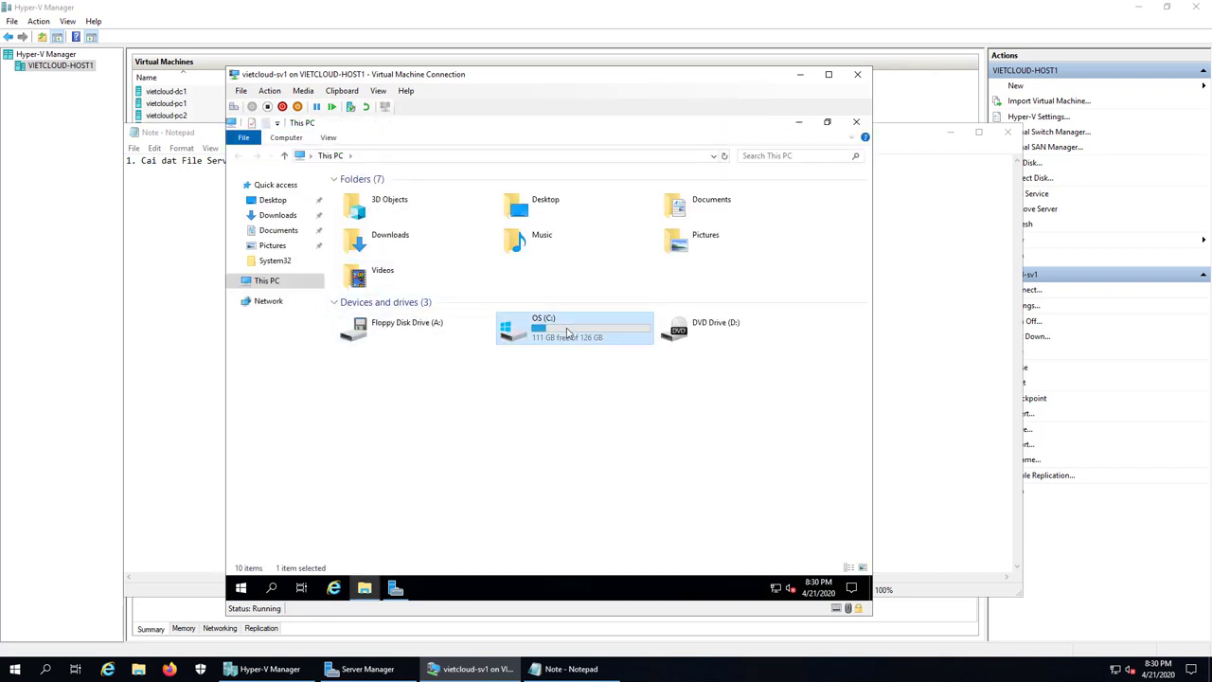
double_click(521, 327)
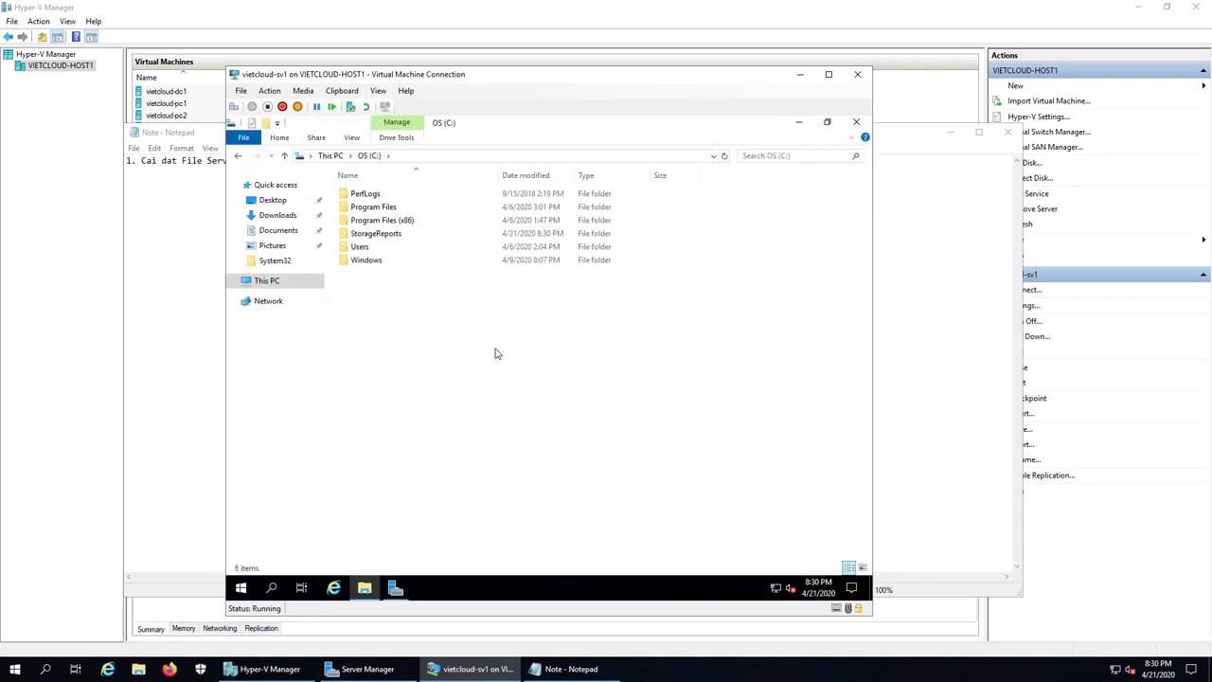
right_click(399, 351)
mouse_move(451, 471)
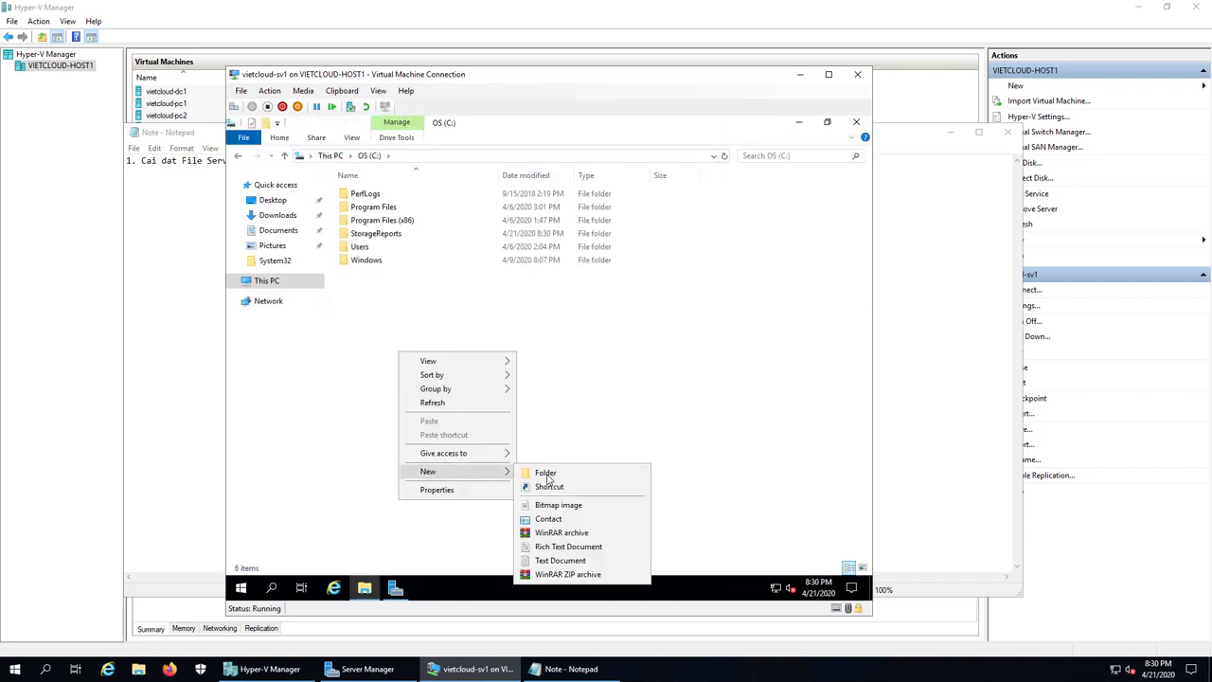
click(545, 472)
text(DATA)
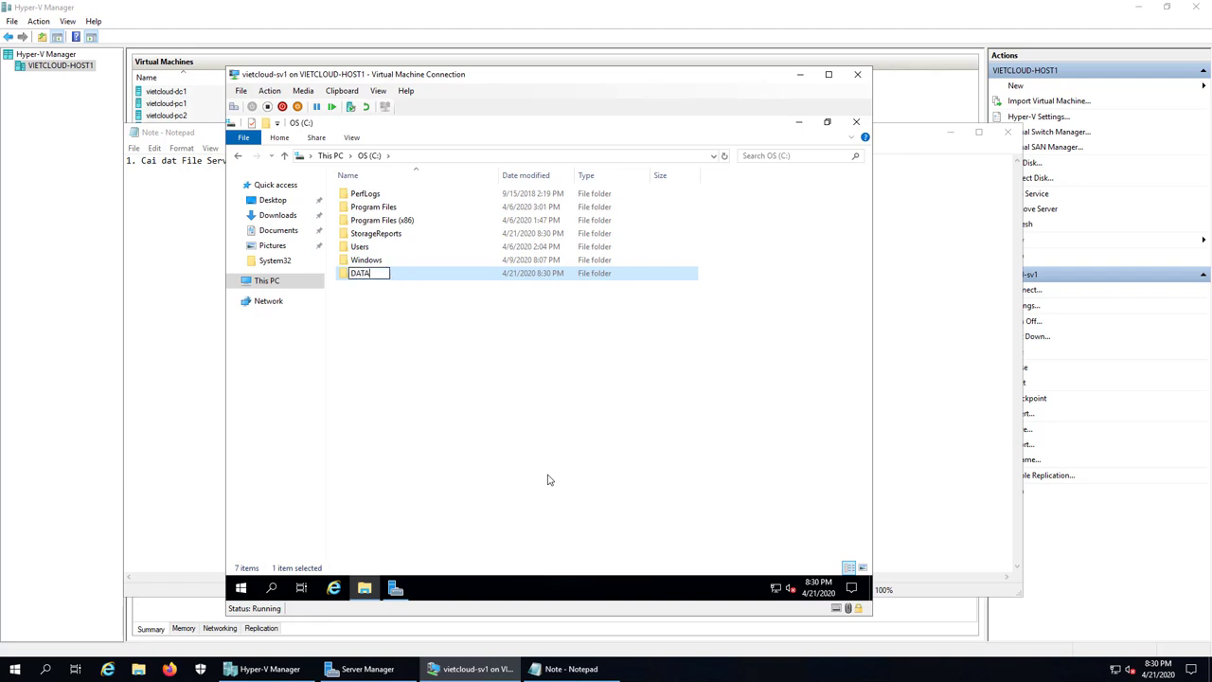
key(Return)
Step: Inside DATA, create the folders KETOAN and KINHDOANH, then return to C:
double_click(367, 283)
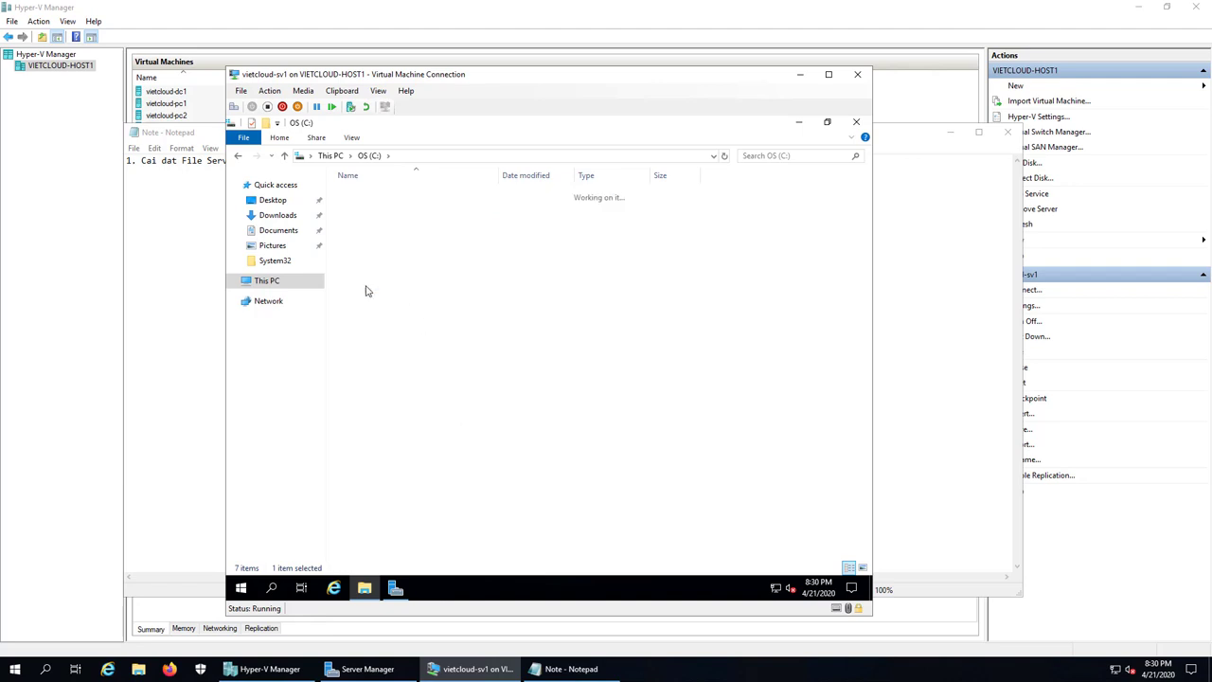
right_click(379, 317)
mouse_move(458, 468)
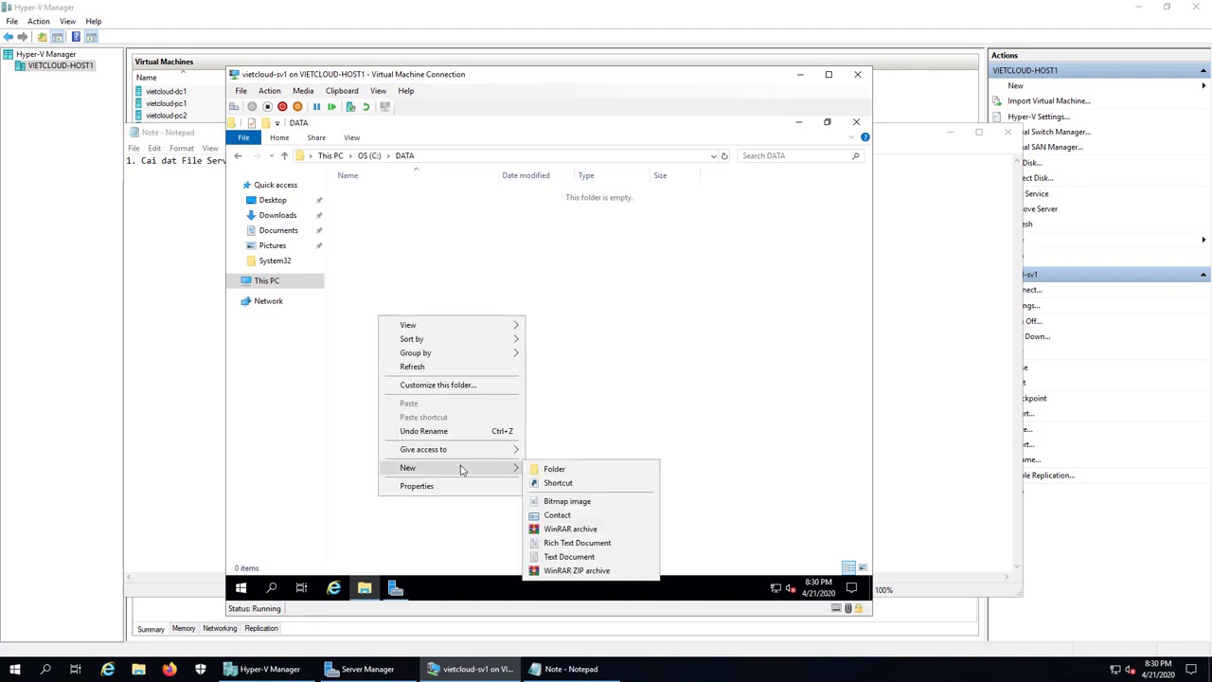
click(543, 468)
text(KETOAN)
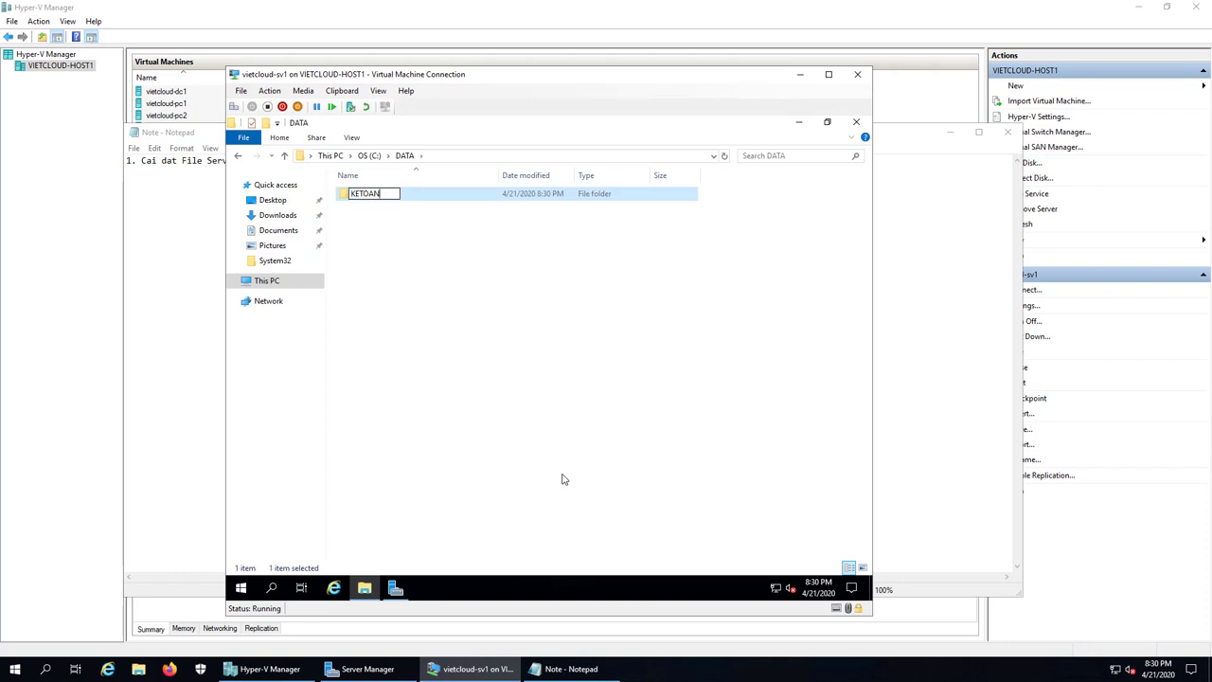
key(Return)
right_click(389, 271)
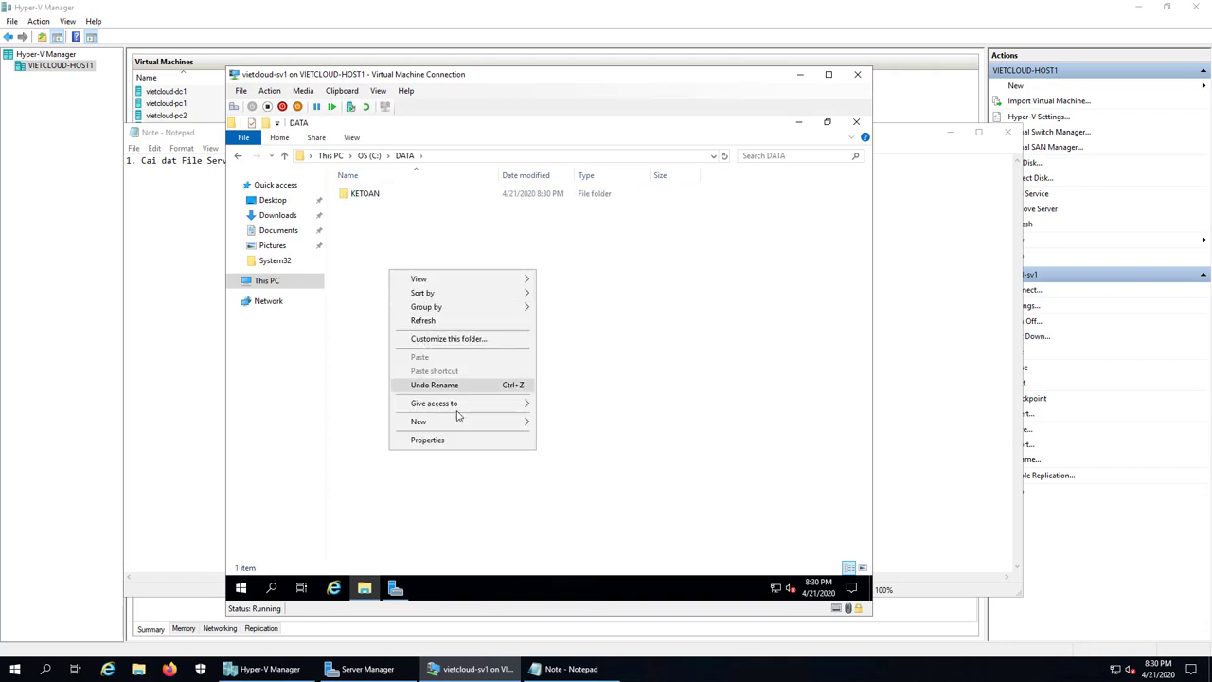
mouse_move(461, 421)
click(569, 428)
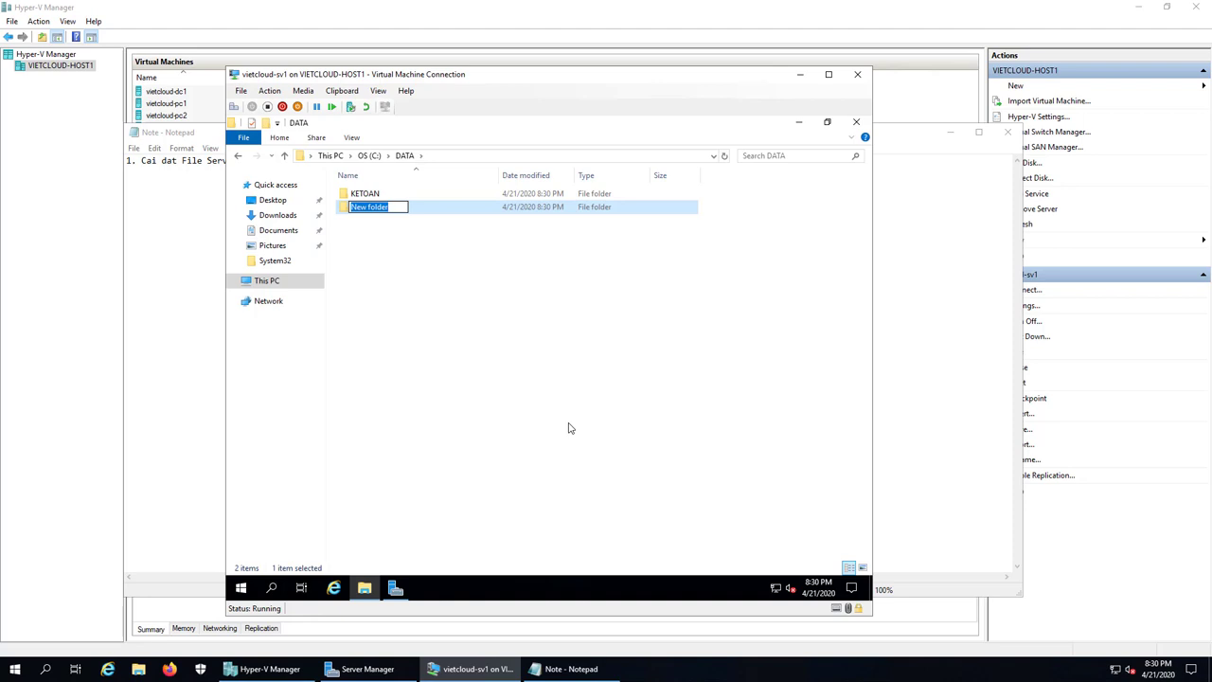
text(KINHDOANH)
key(Return)
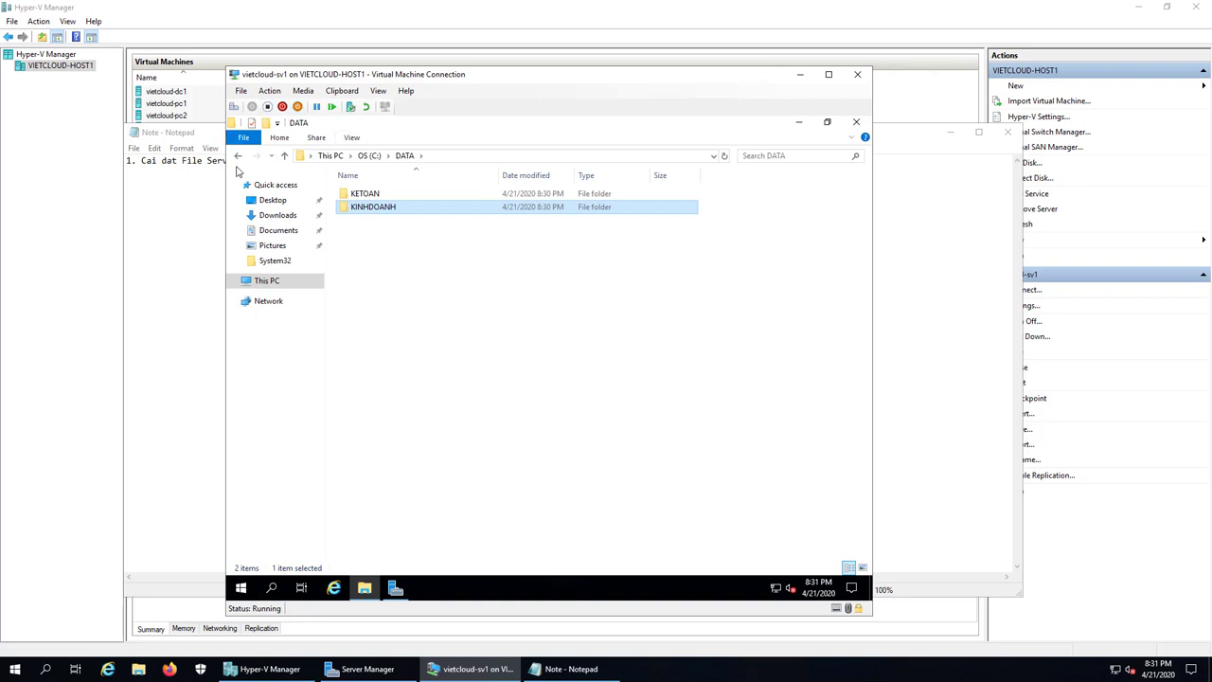
click(237, 155)
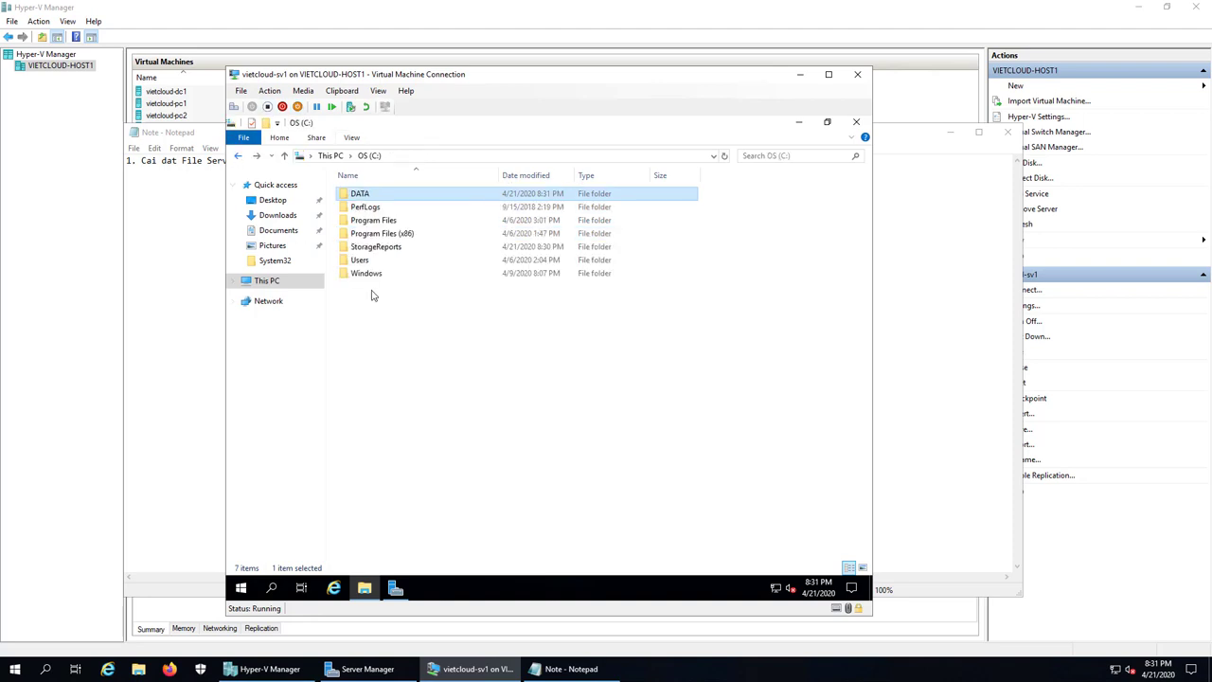
Step: Share DATA through Advanced Sharing, granting Everyone Full Control permission
right_click(364, 195)
click(438, 464)
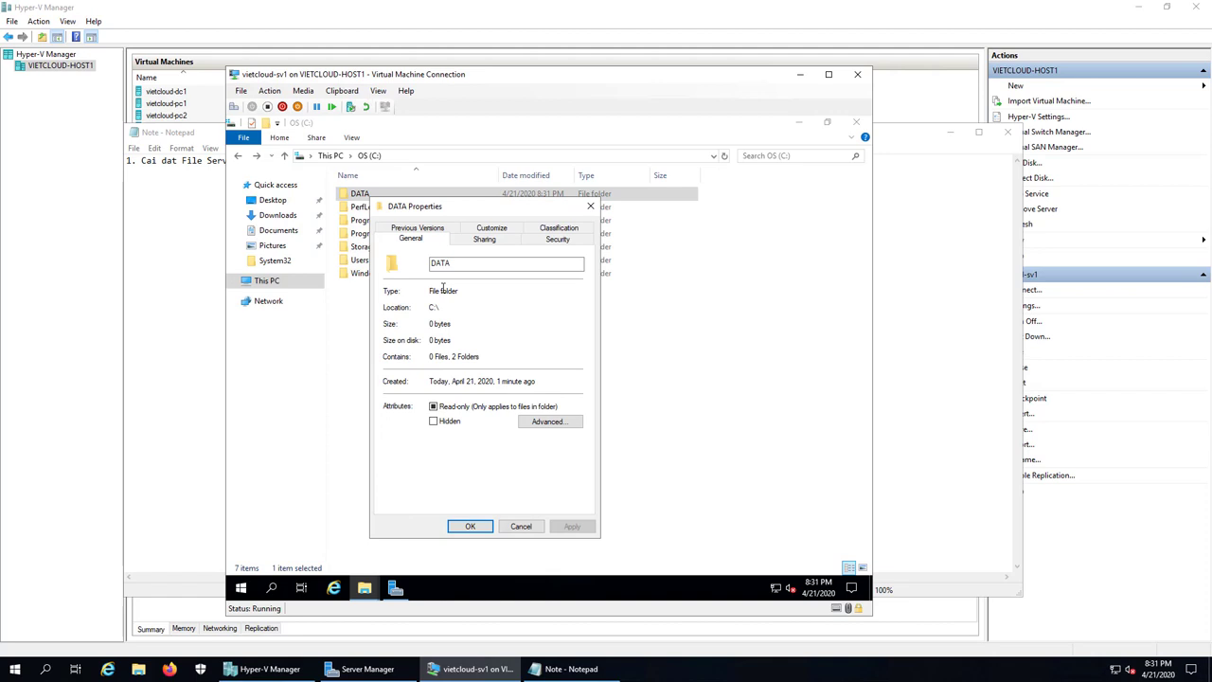
click(483, 245)
click(437, 388)
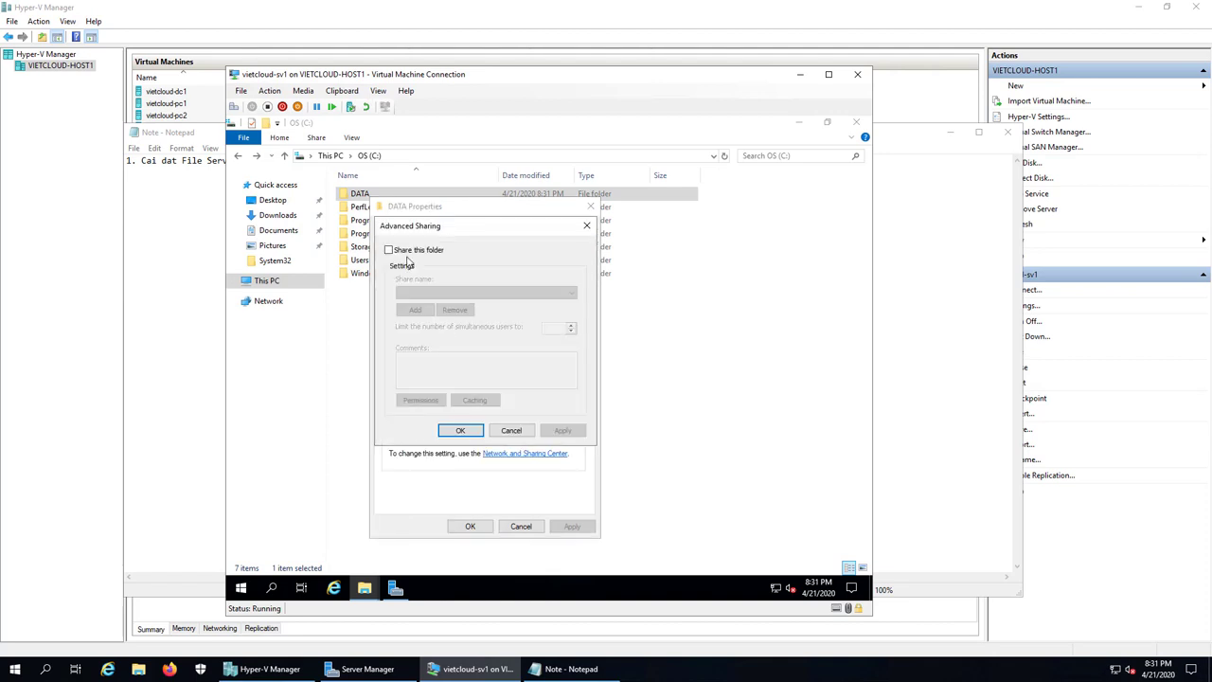
click(396, 251)
click(420, 401)
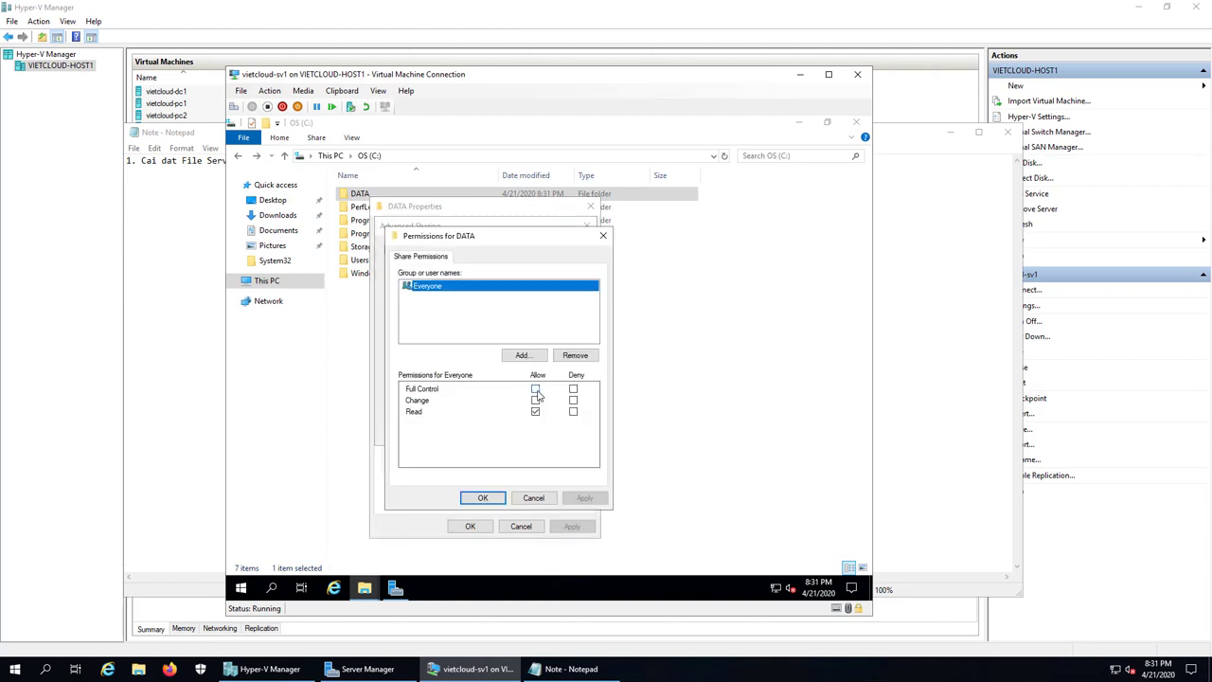
click(536, 389)
click(484, 499)
click(476, 432)
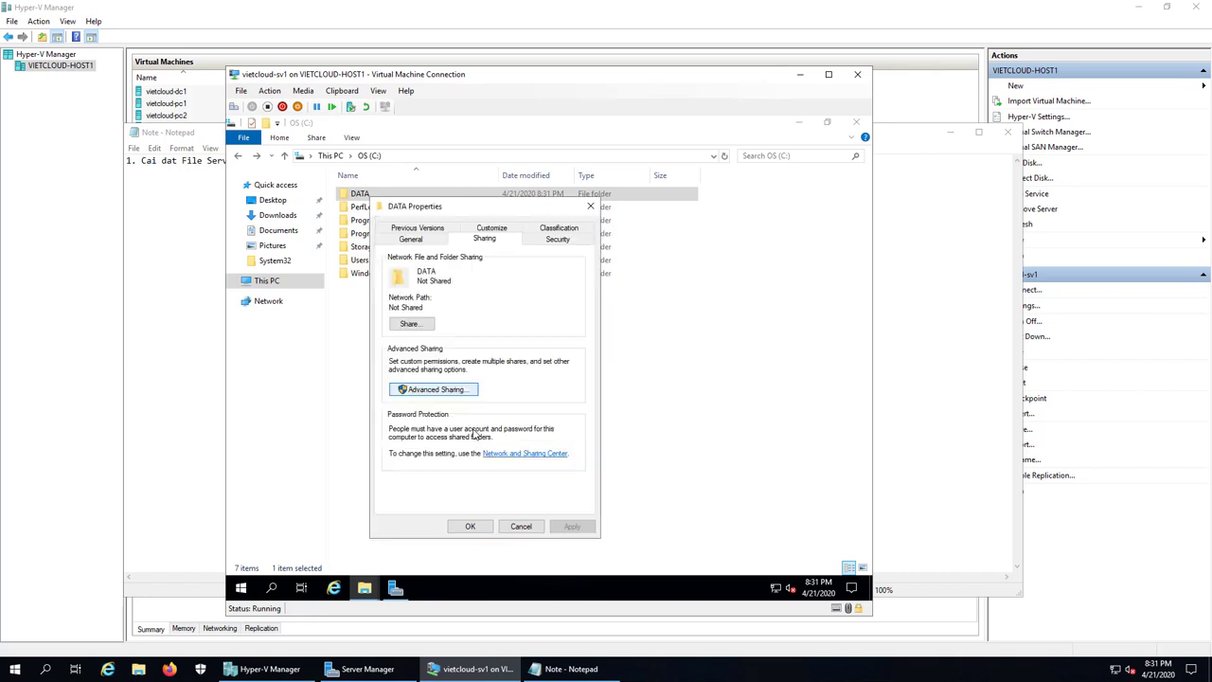
click(485, 529)
click(664, 427)
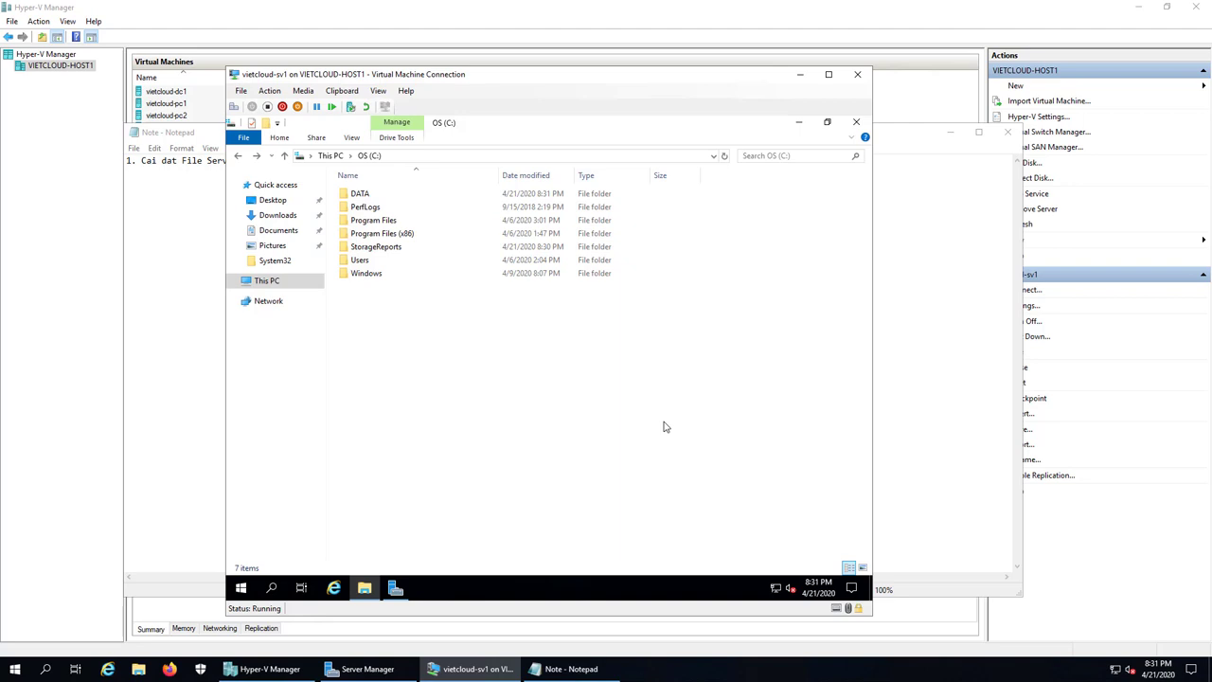
Step: Add the line '2. Cau hinh Quota Management' to the Note file, then return to the VM
click(568, 669)
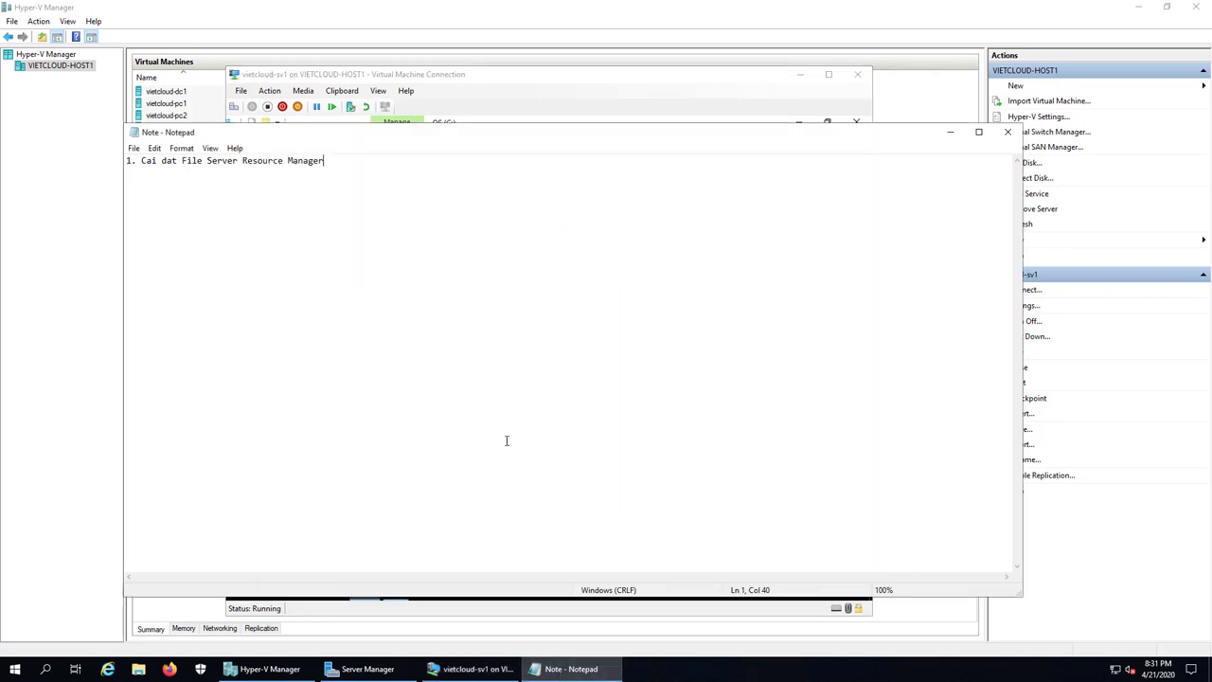
key(Return)
key(Return)
text(2. Ca)
key(BackSpace)
key(BackSpace)
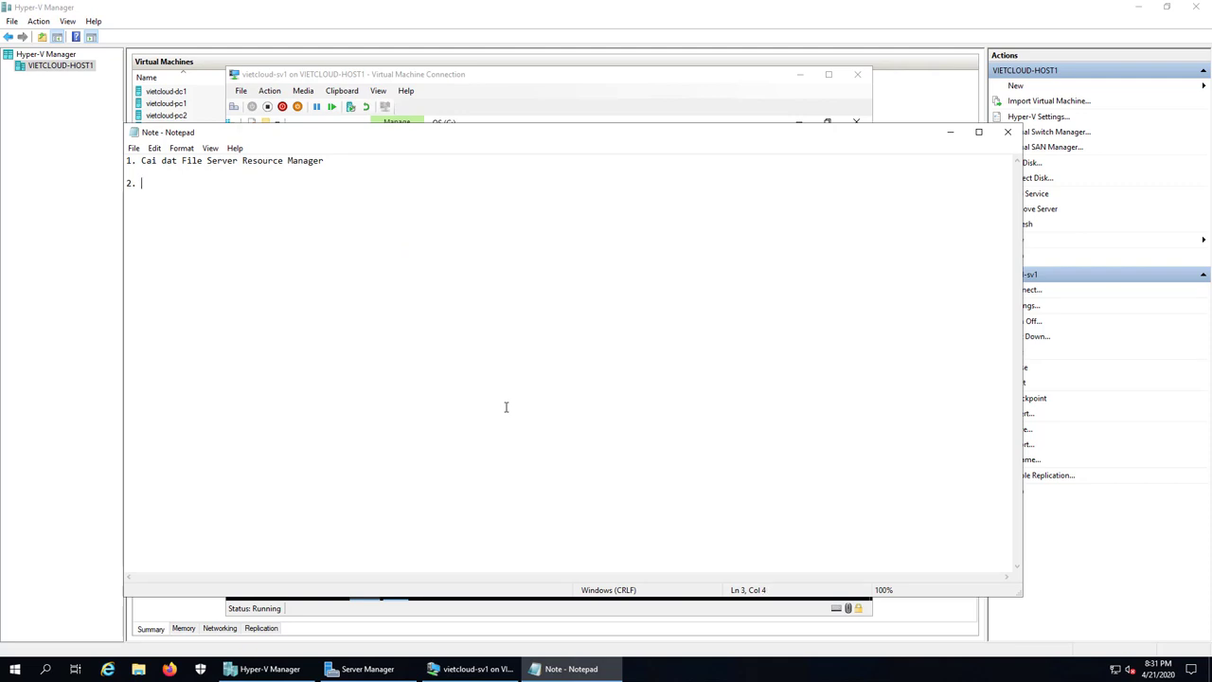
text(Cau hinh Quota Management)
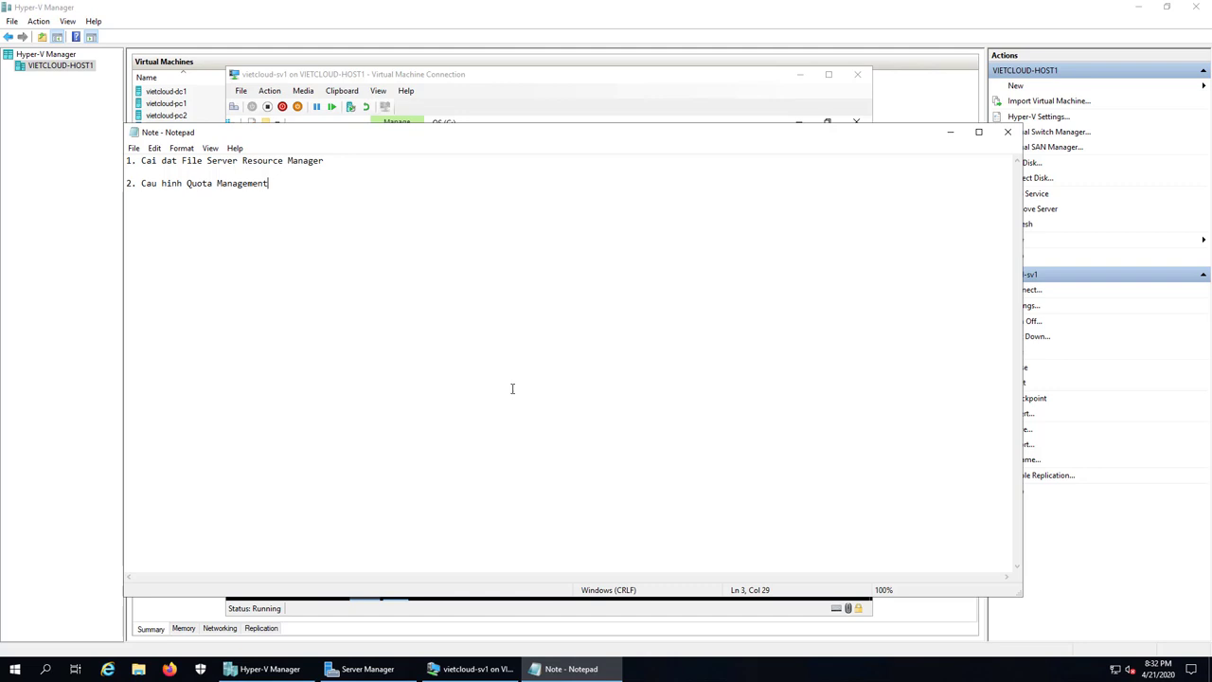
click(478, 669)
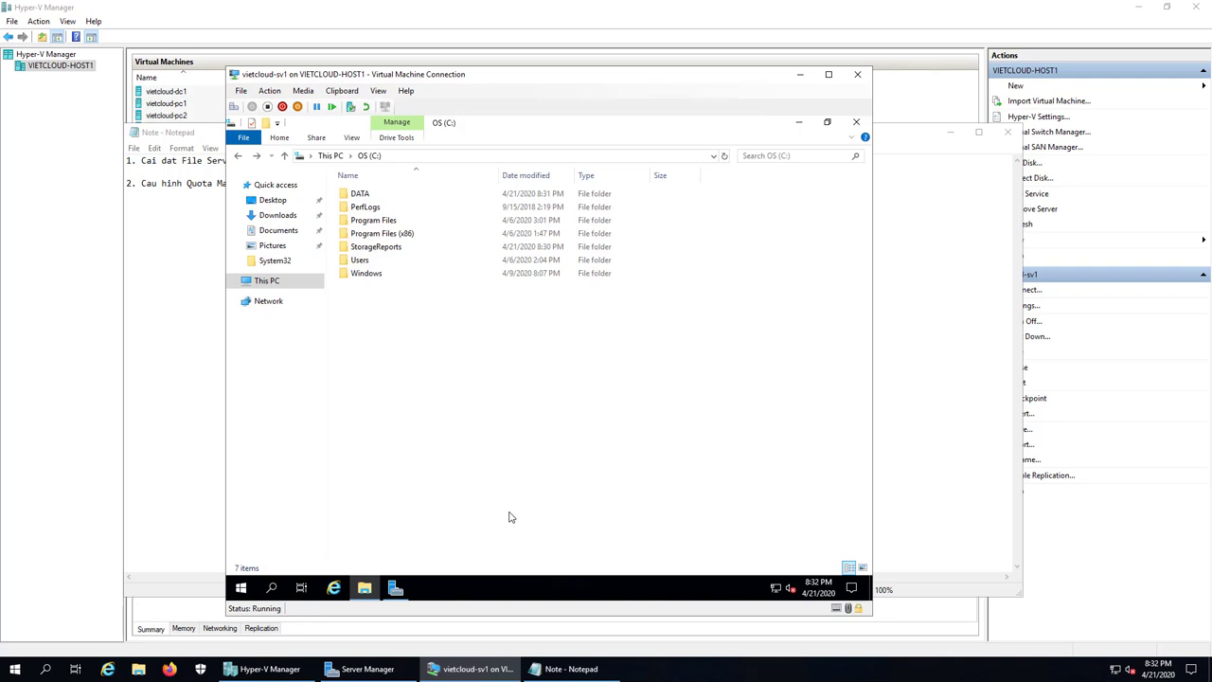
Step: Launch File Server Resource Manager from Server Manager's Tools menu
click(395, 590)
click(779, 151)
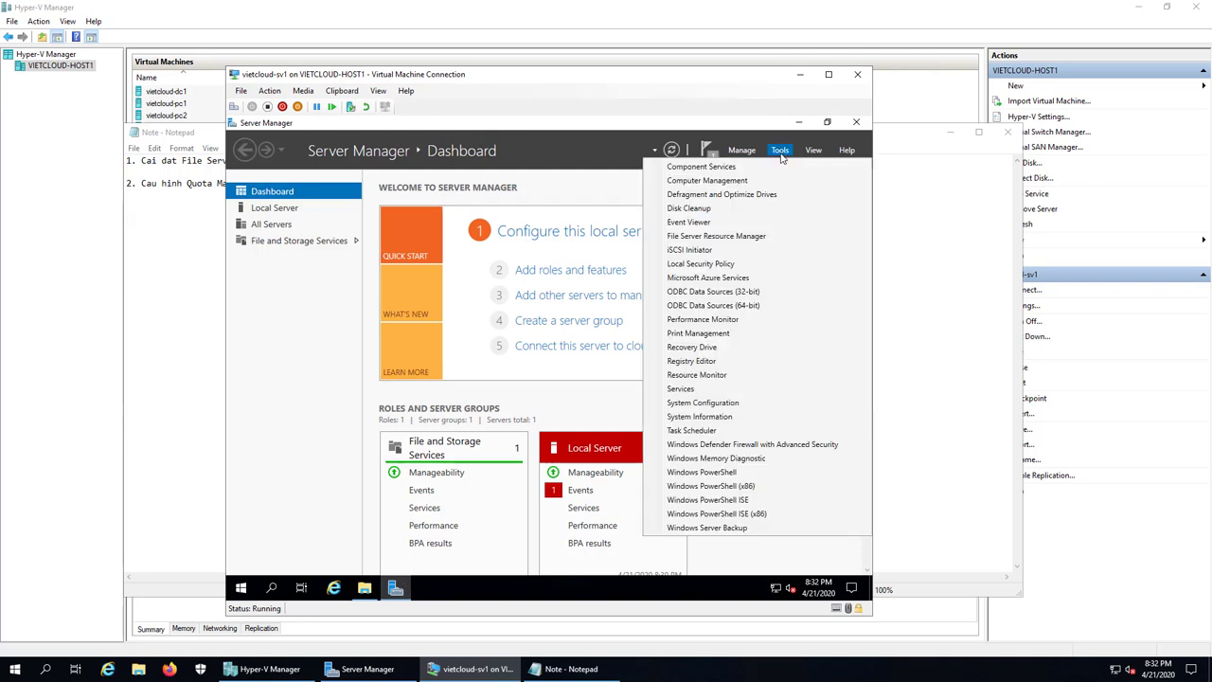
click(742, 237)
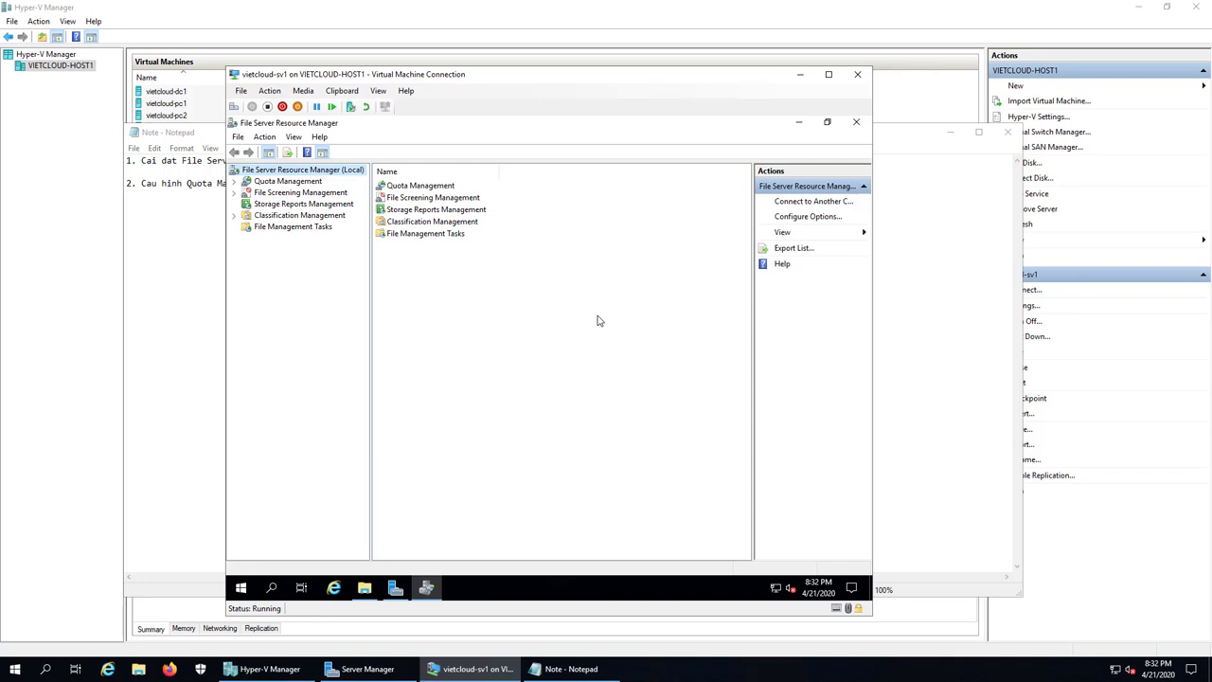
Step: Open the Create Quota dialog from Quota Management > Quotas
click(284, 183)
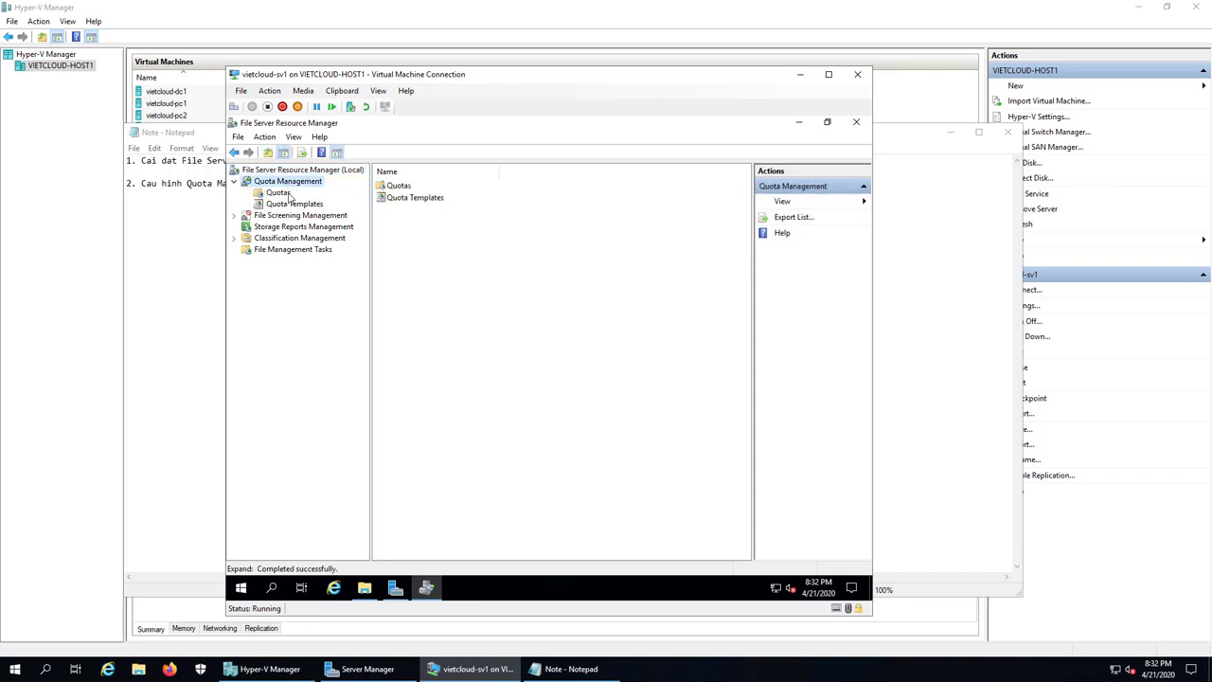
click(285, 193)
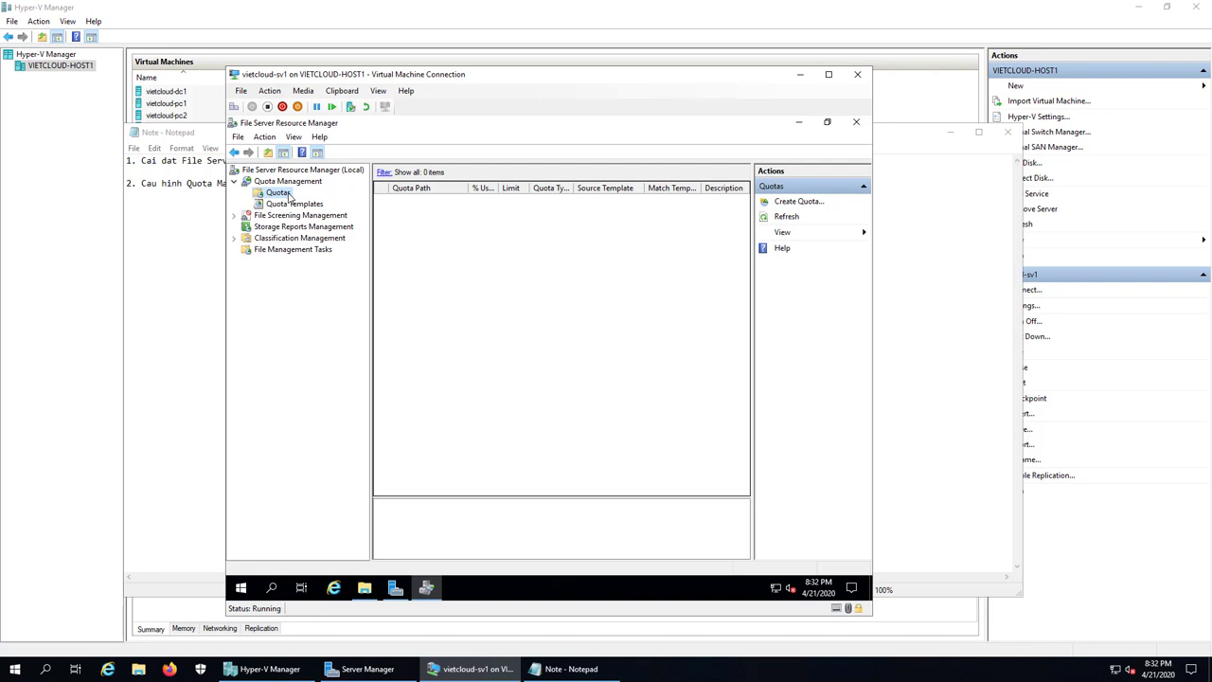
right_click(288, 197)
click(331, 202)
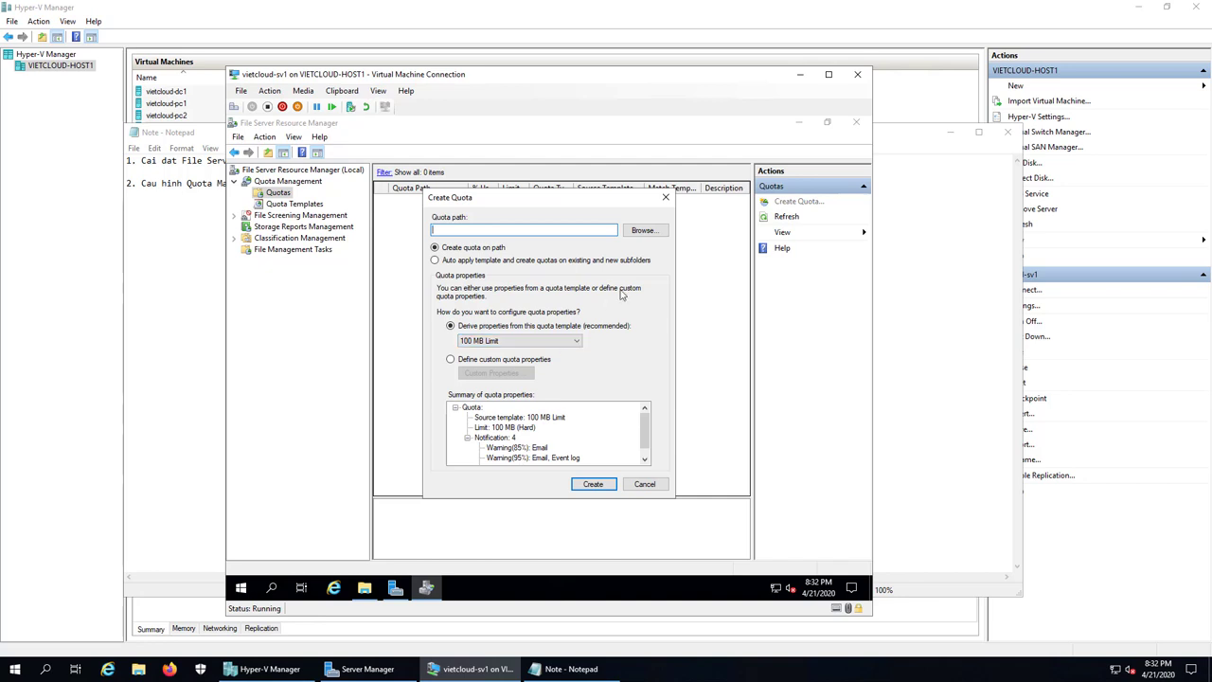
Step: Set the new quota's path to C:\DATA\KETOAN
click(642, 232)
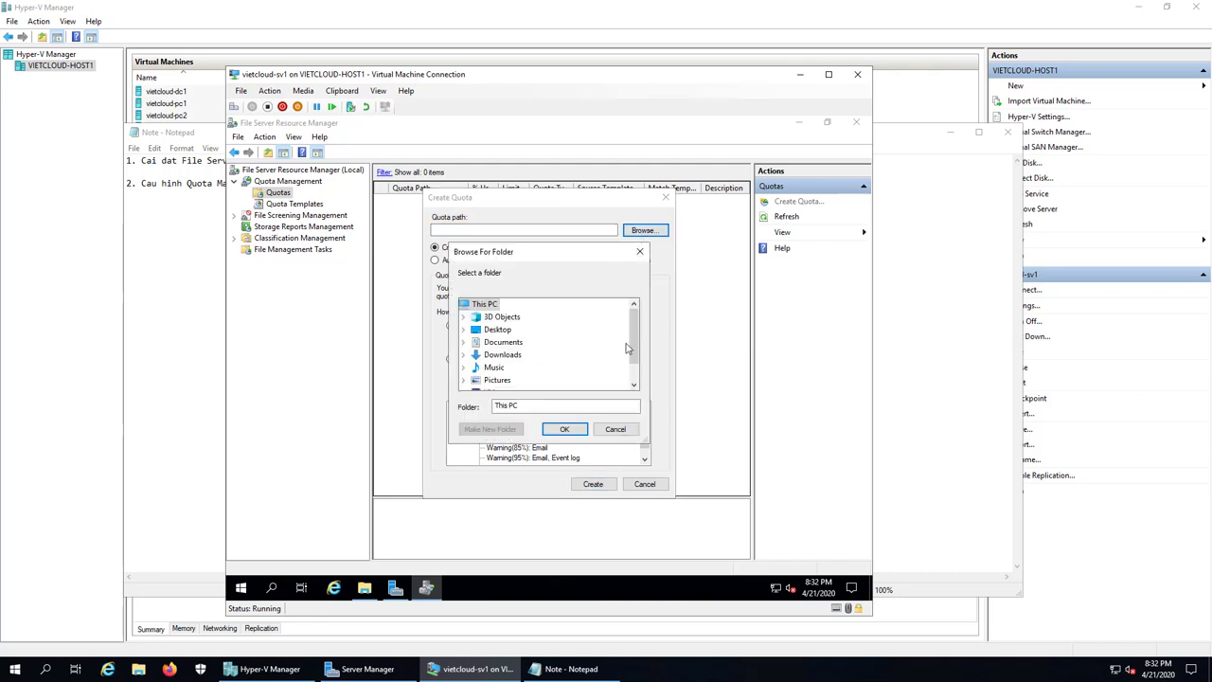
scroll(626, 349, down, 1)
click(504, 380)
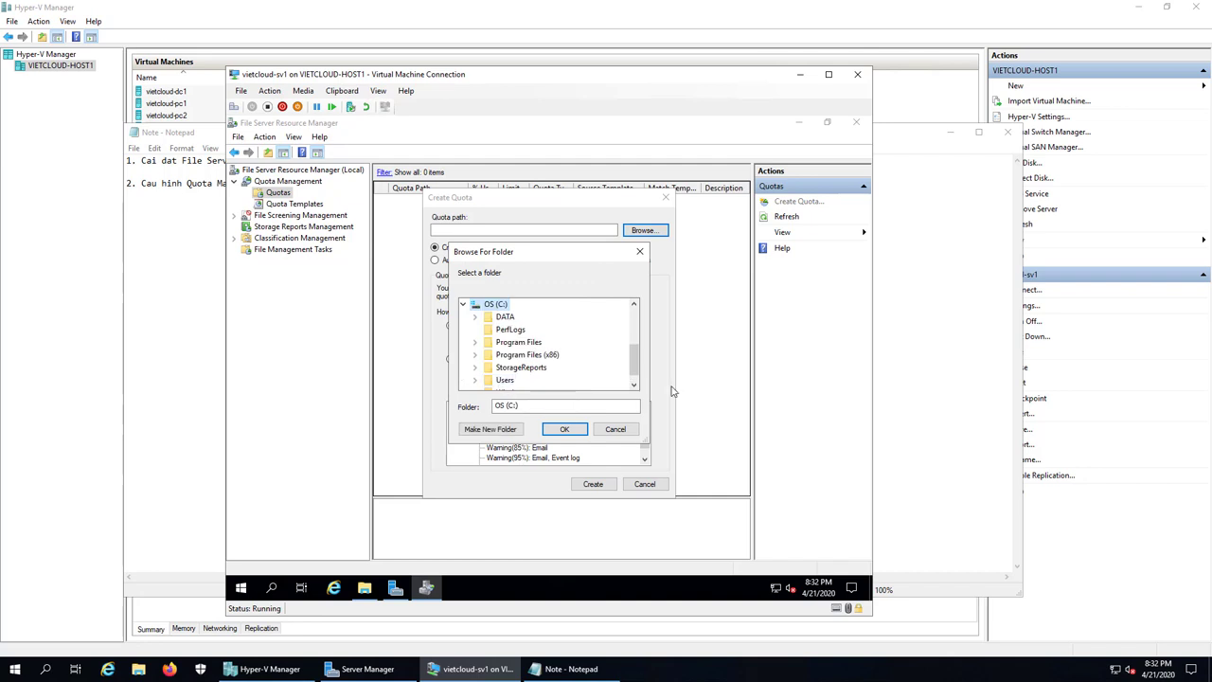
double_click(504, 316)
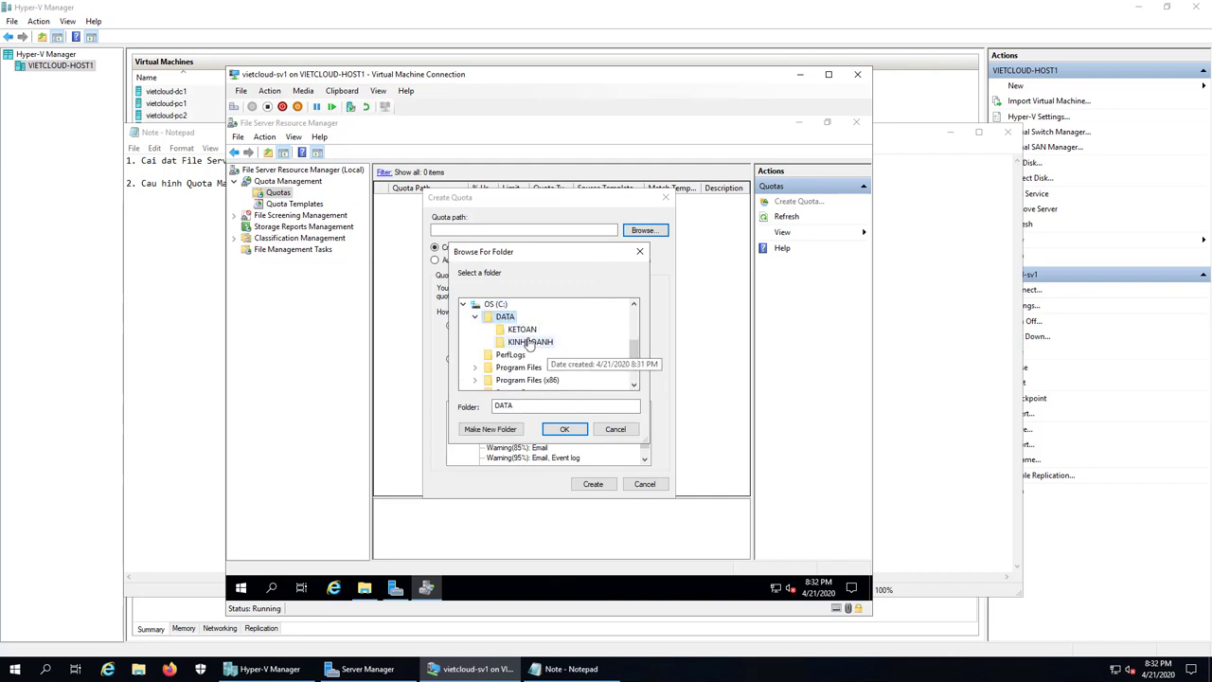
click(522, 328)
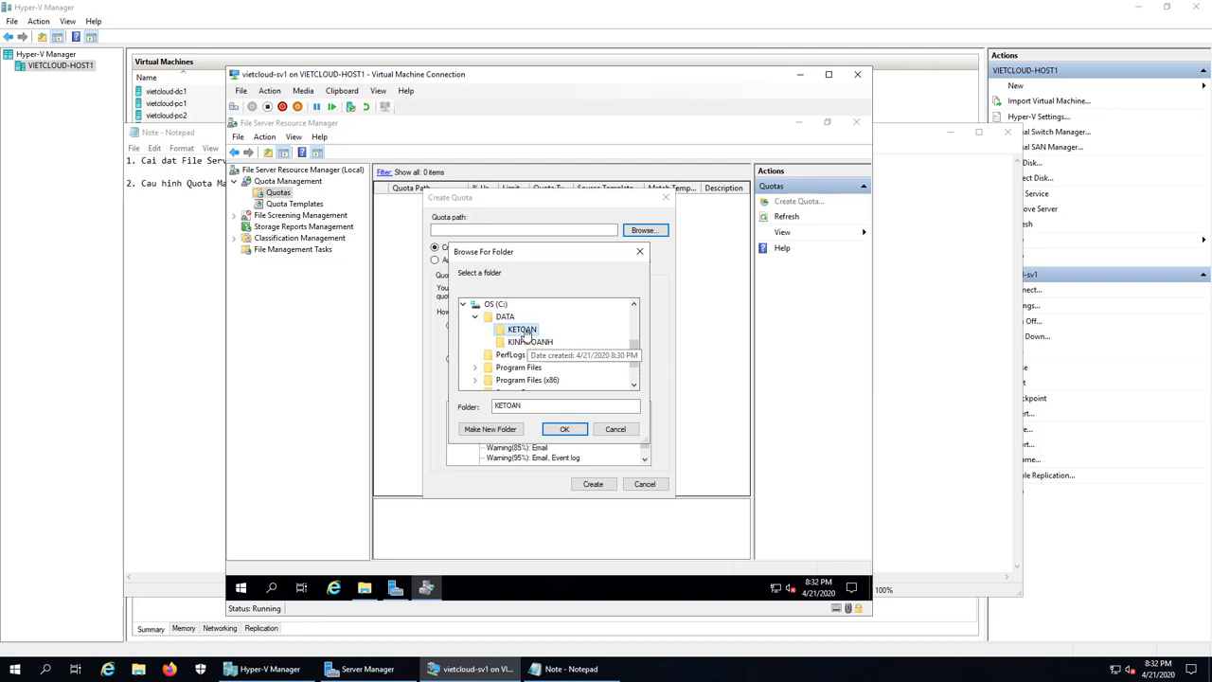
click(564, 429)
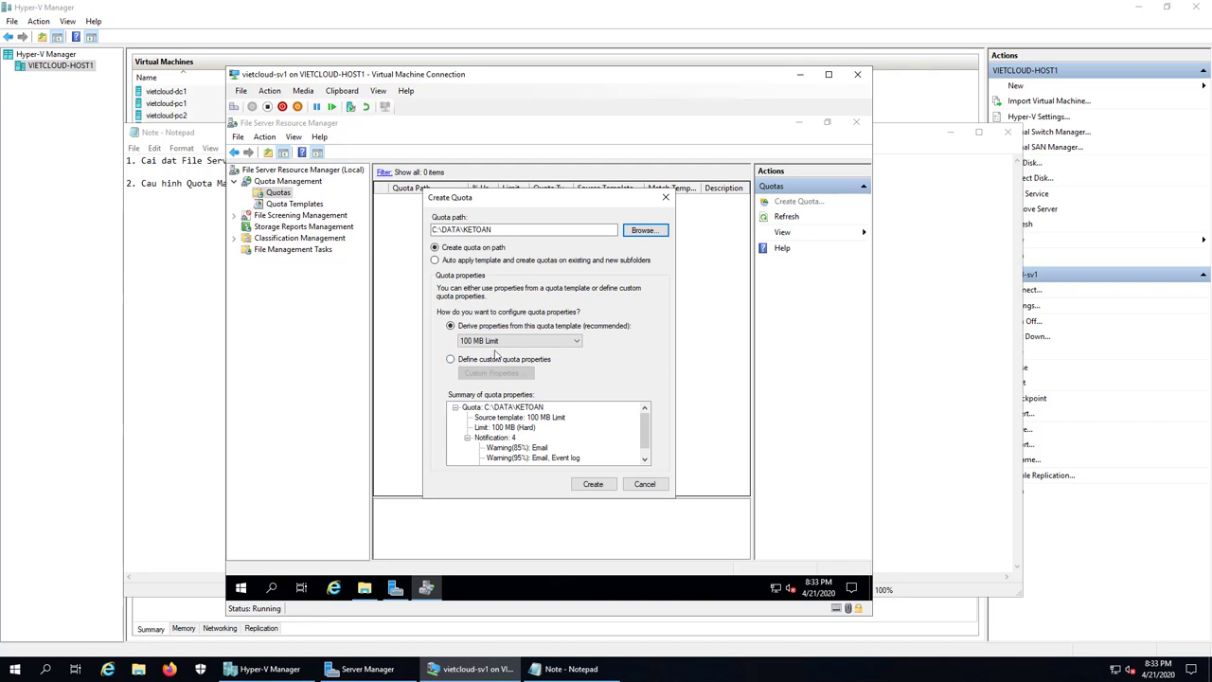
Step: Choose custom quota properties instead of the 100 MB Limit template
click(492, 343)
click(540, 353)
click(494, 361)
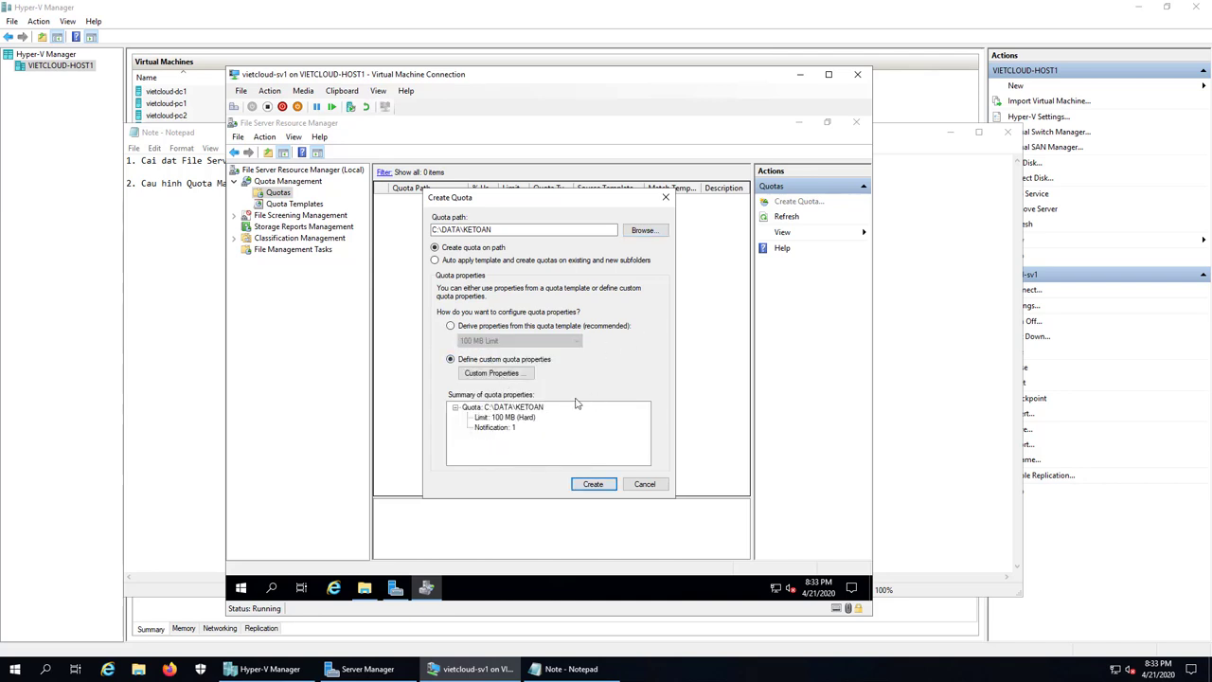
Step: Change the custom quota limit from 100 MB to a 2 GB hard limit
click(498, 373)
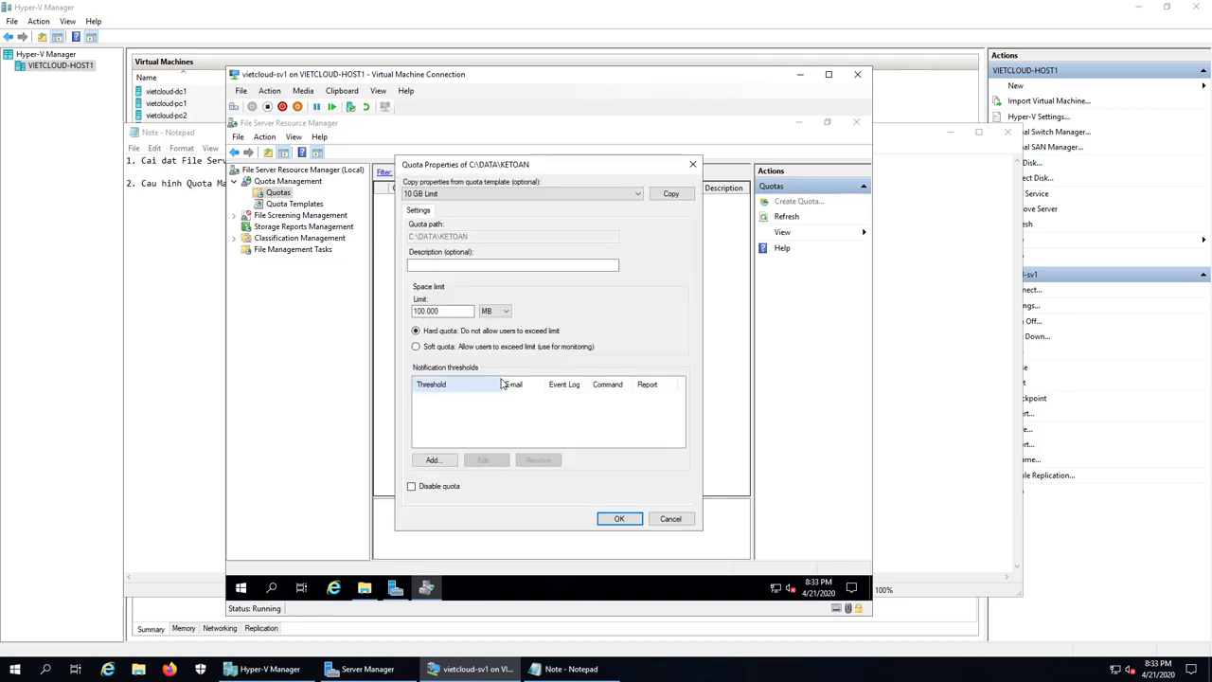
click(448, 311)
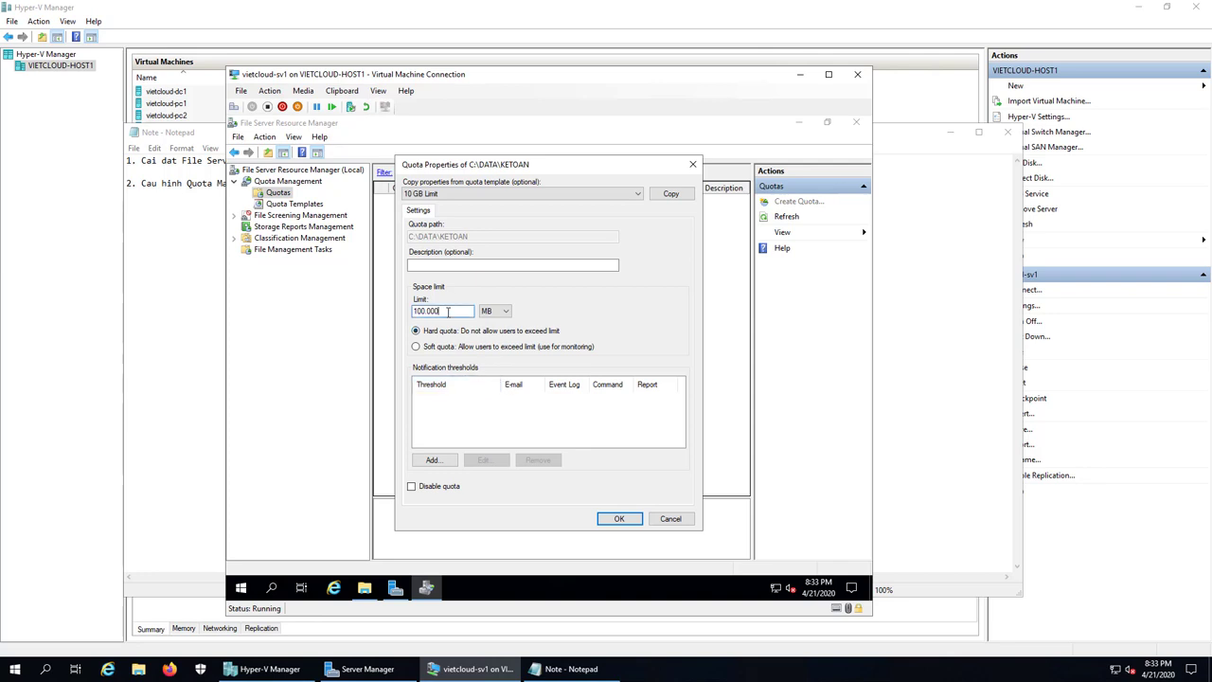
drag(459, 311, 394, 317)
text(2)
click(491, 313)
click(498, 338)
click(619, 519)
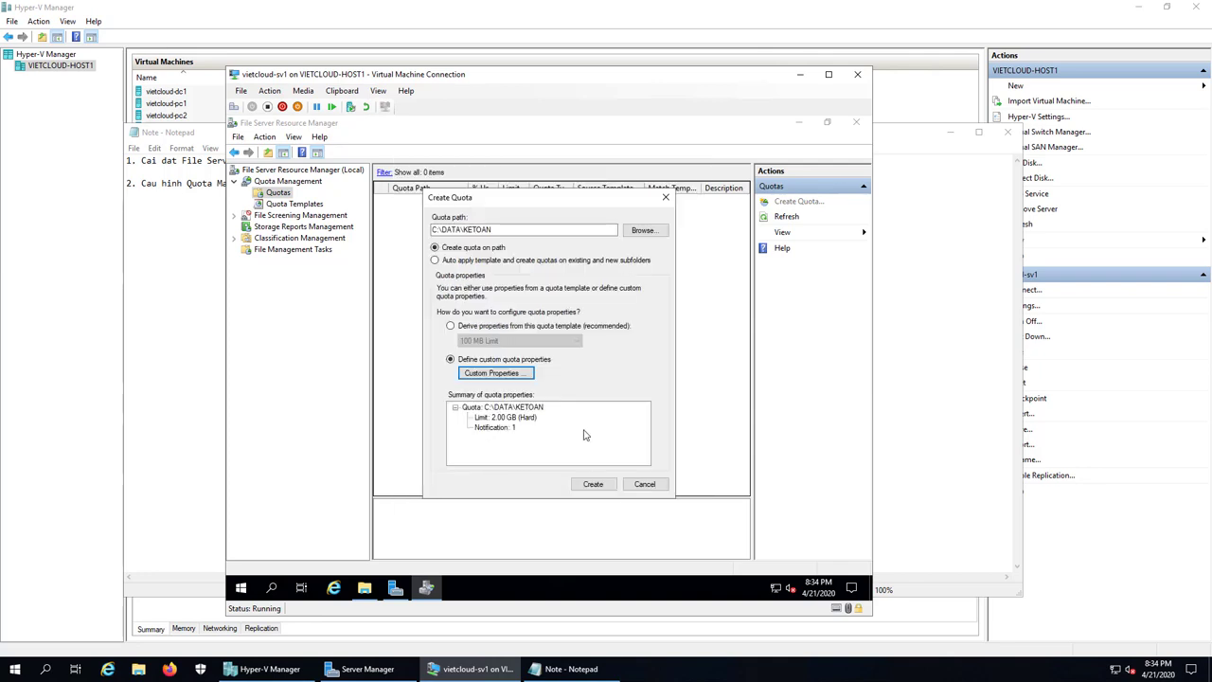
Step: Create the 2 GB KETOAN quota without saving it as a template, then select its row
click(594, 484)
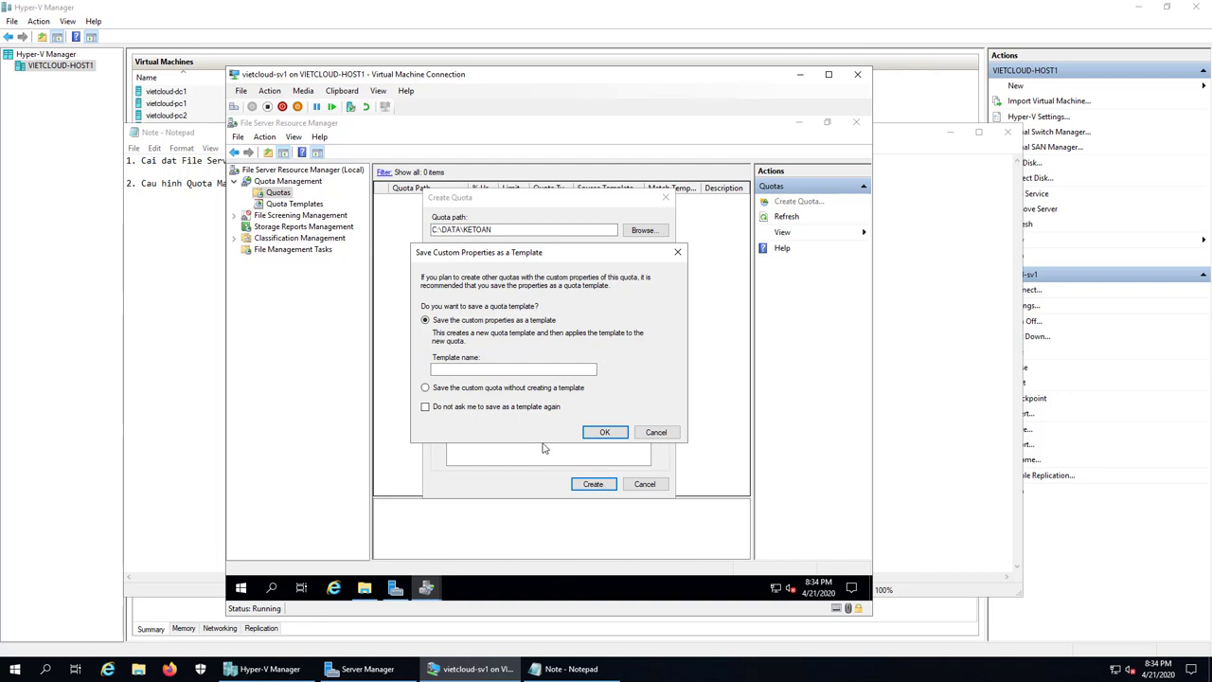
click(464, 389)
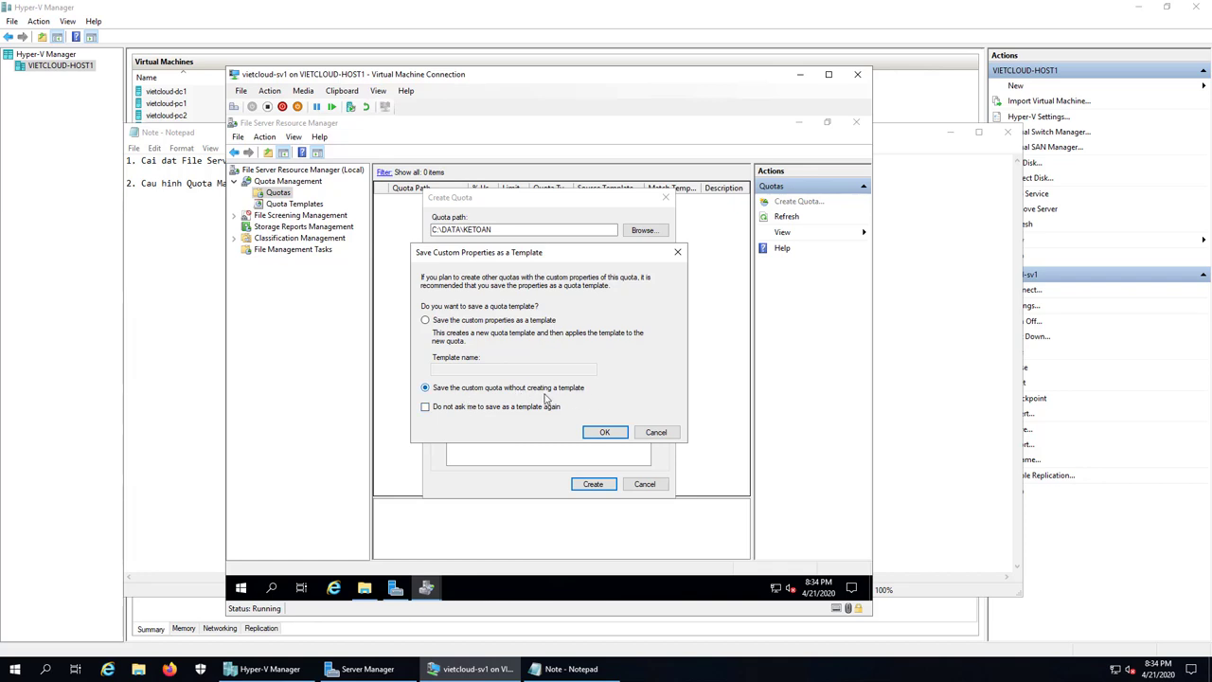
click(602, 434)
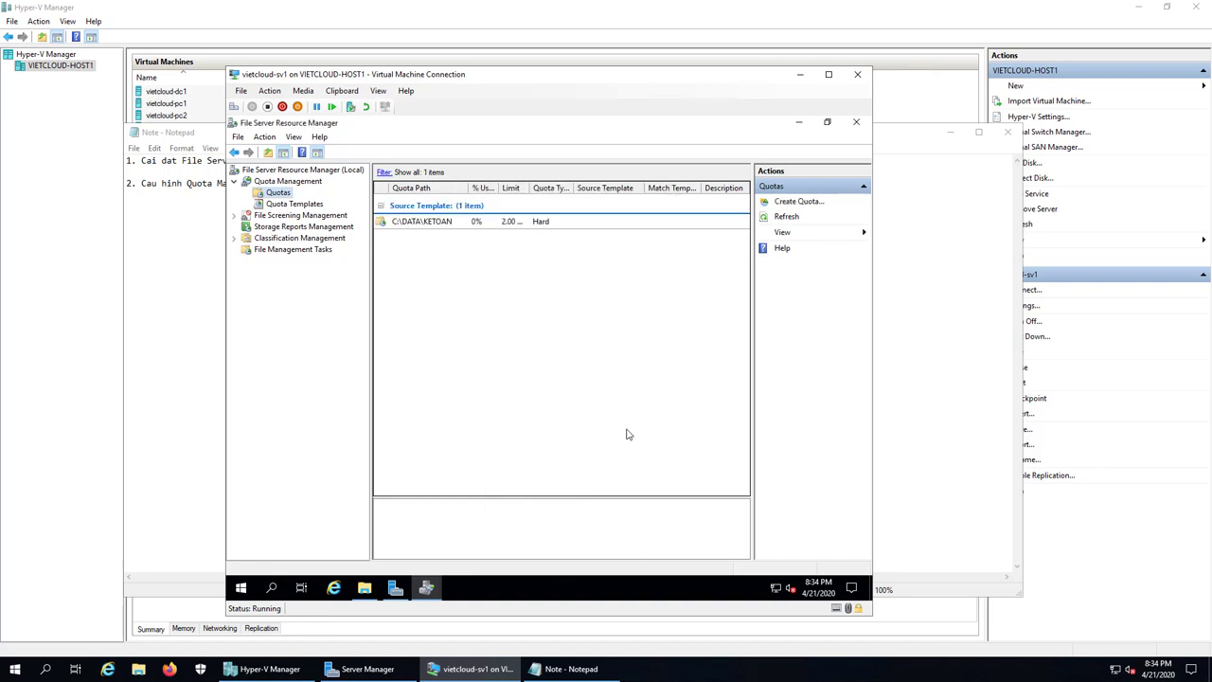
click(422, 224)
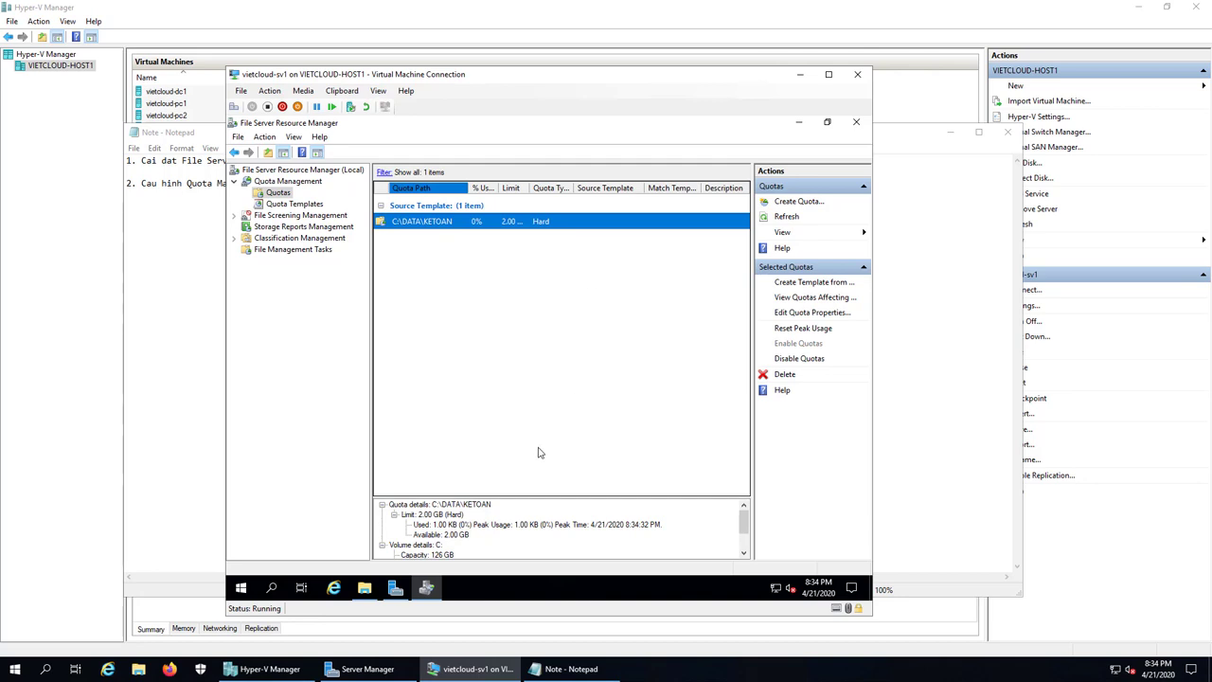
Step: In Notepad, type the line '3. Cau hinh File Screening'
click(569, 669)
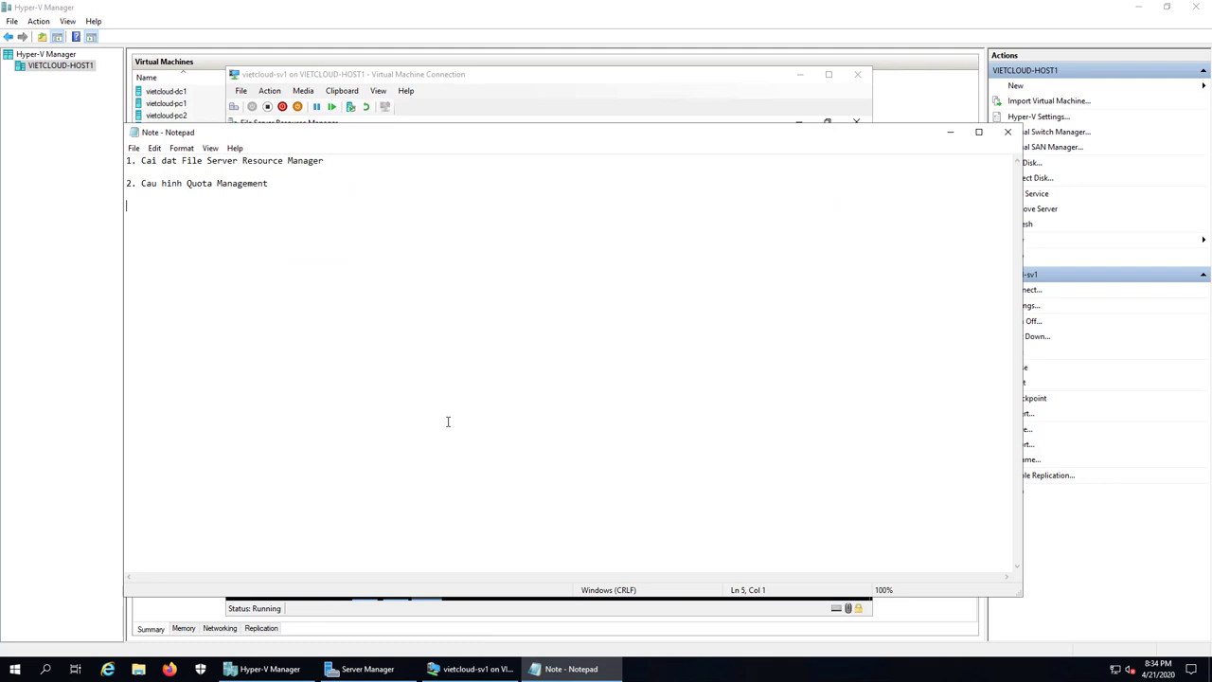
text(3. Cau hinh )
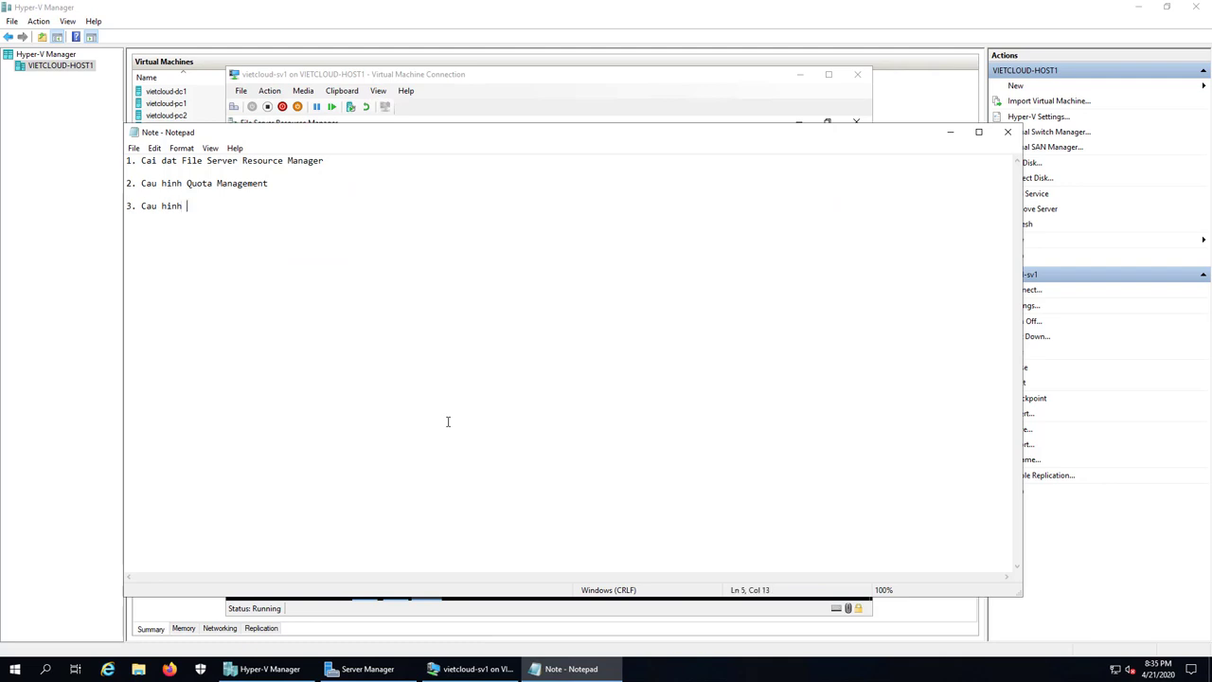
text(File Screening)
Step: Back on the VM, open Create File Group from File Screening Management > File Groups
click(471, 669)
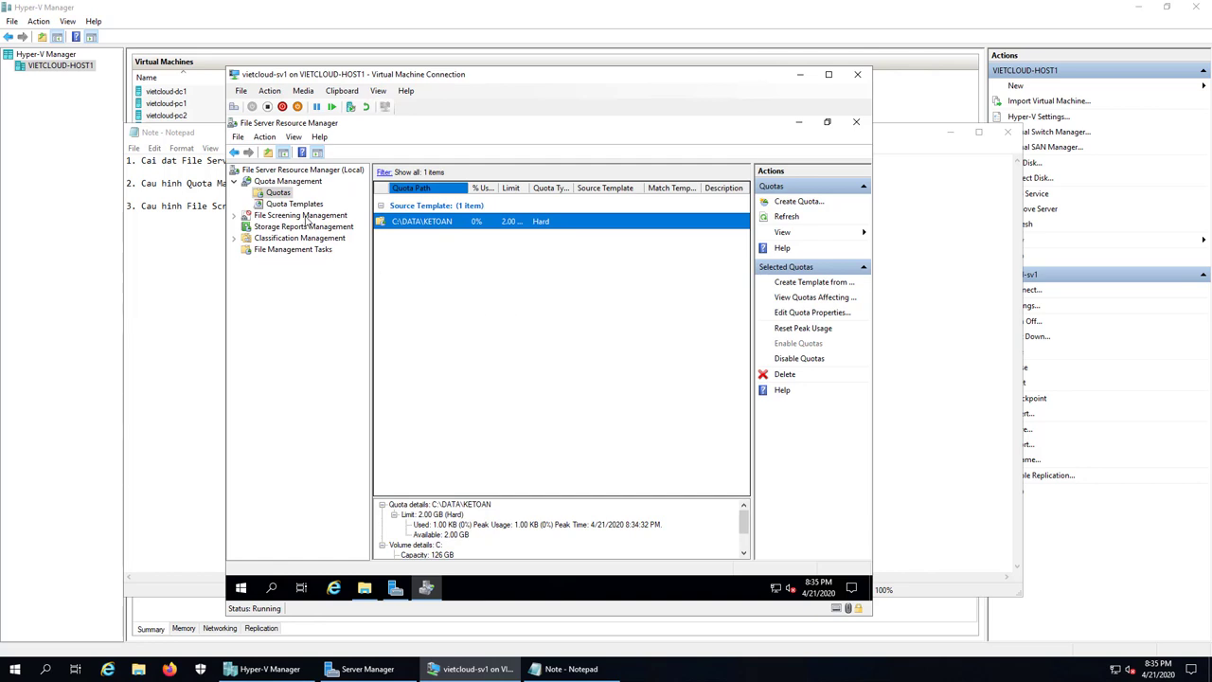
click(303, 216)
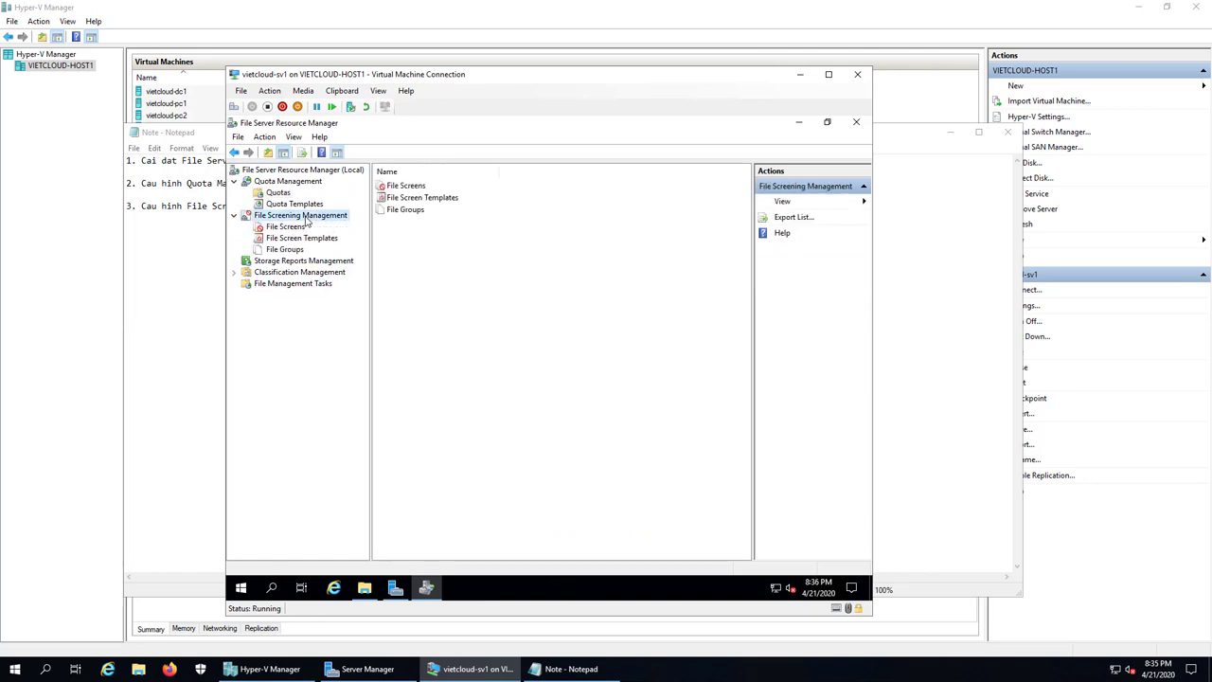
click(287, 250)
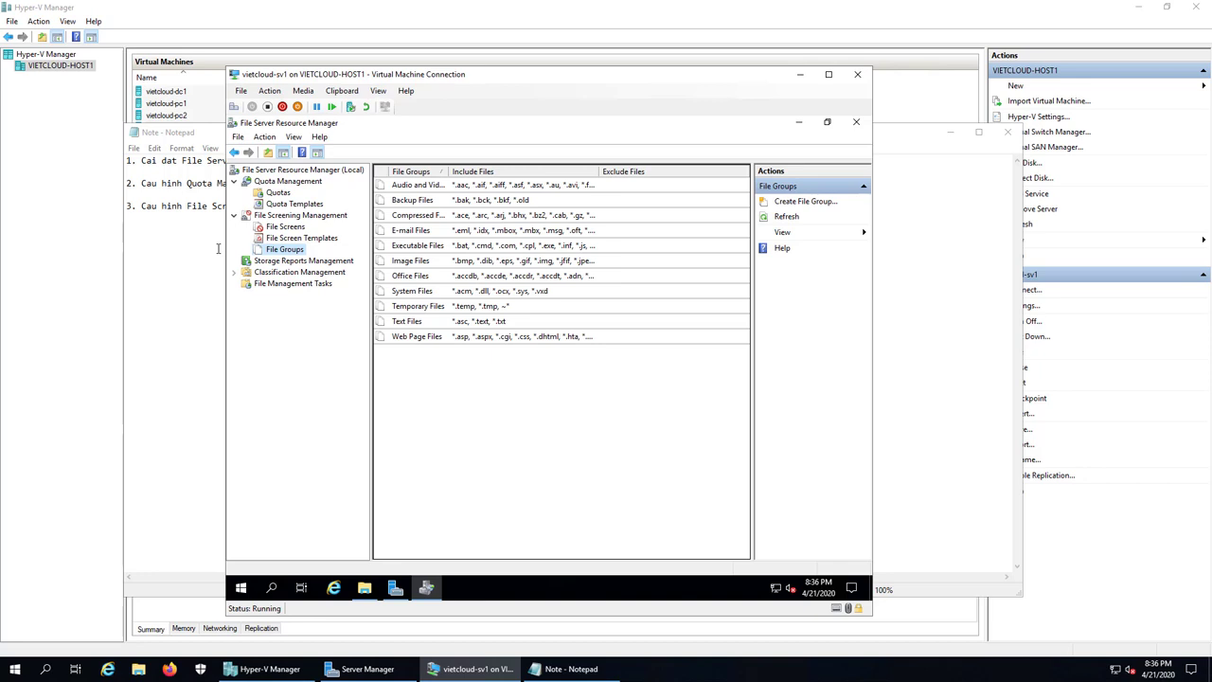
right_click(293, 249)
click(347, 258)
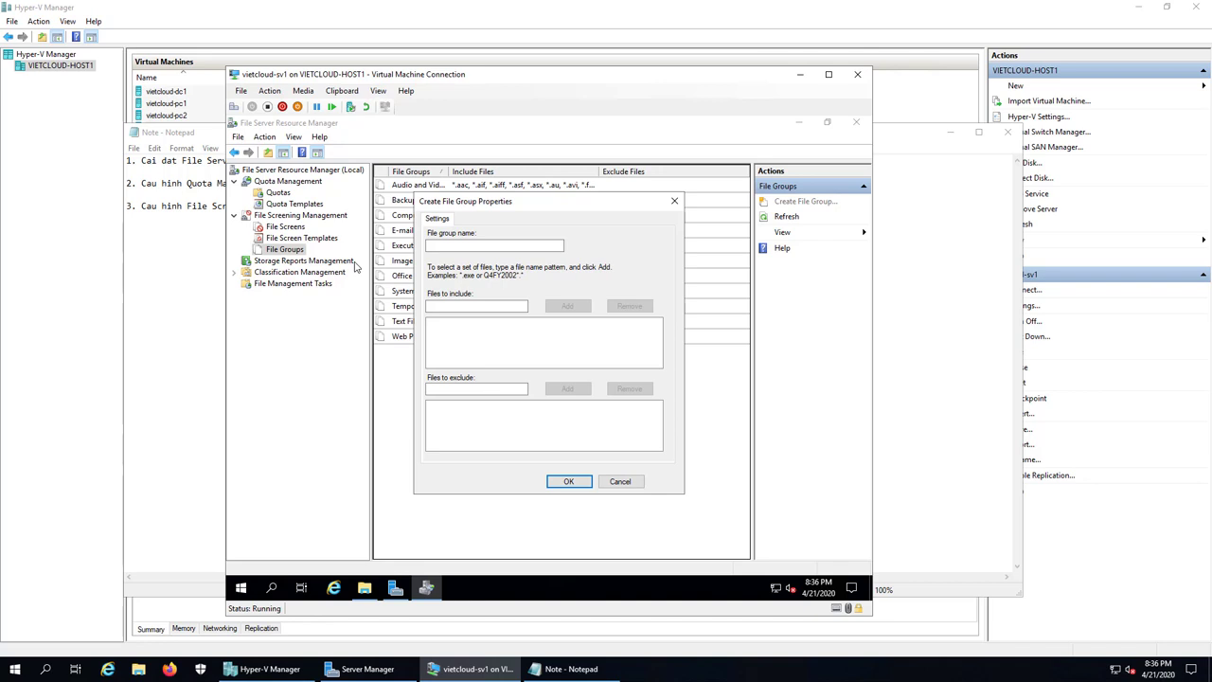
Step: Name the file group 'File SOS' and include *.vbs and *.com
click(431, 246)
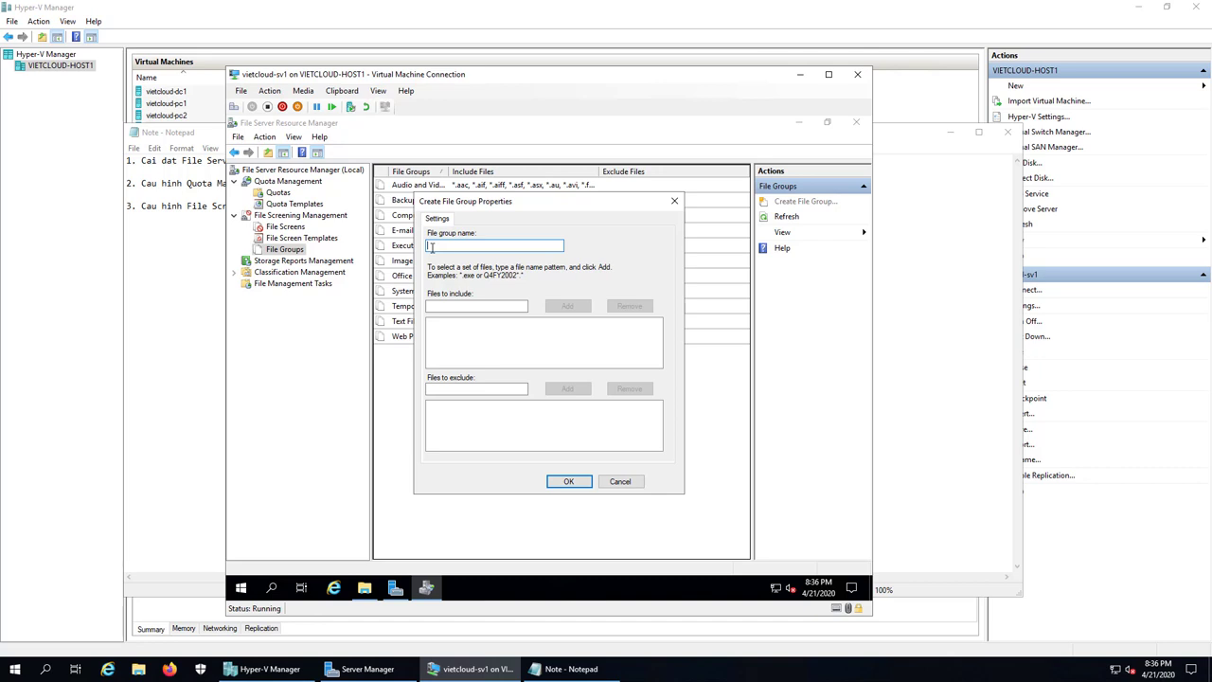
text(File SOS)
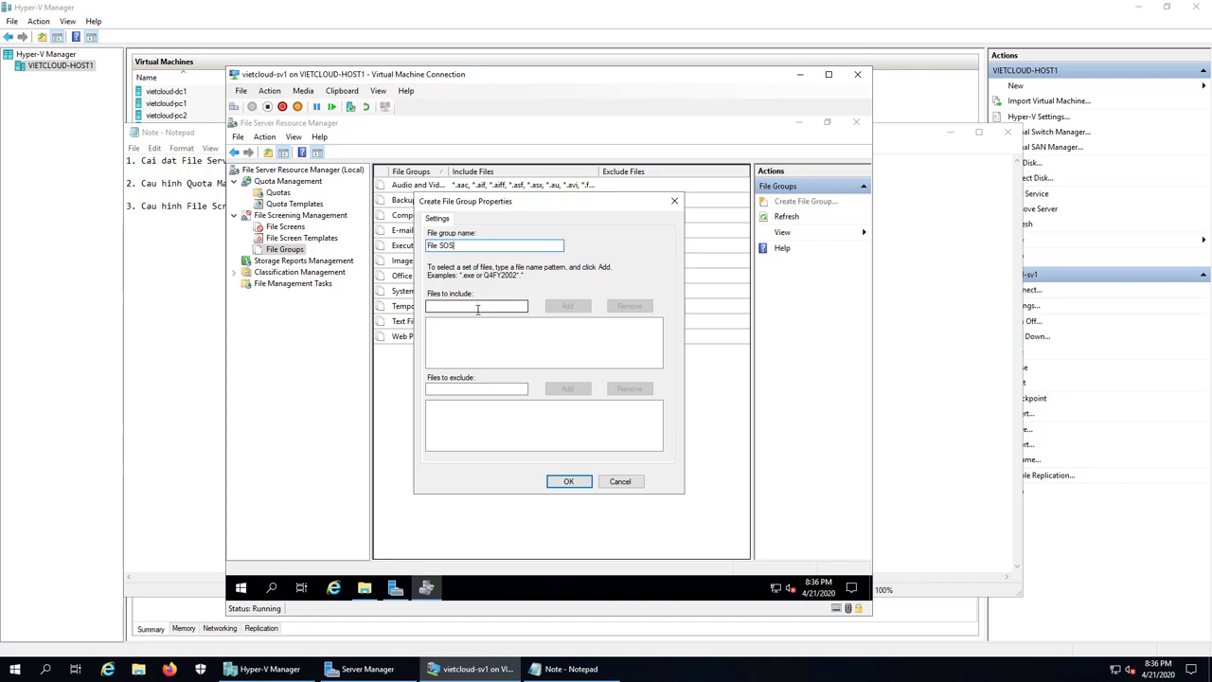
click(477, 309)
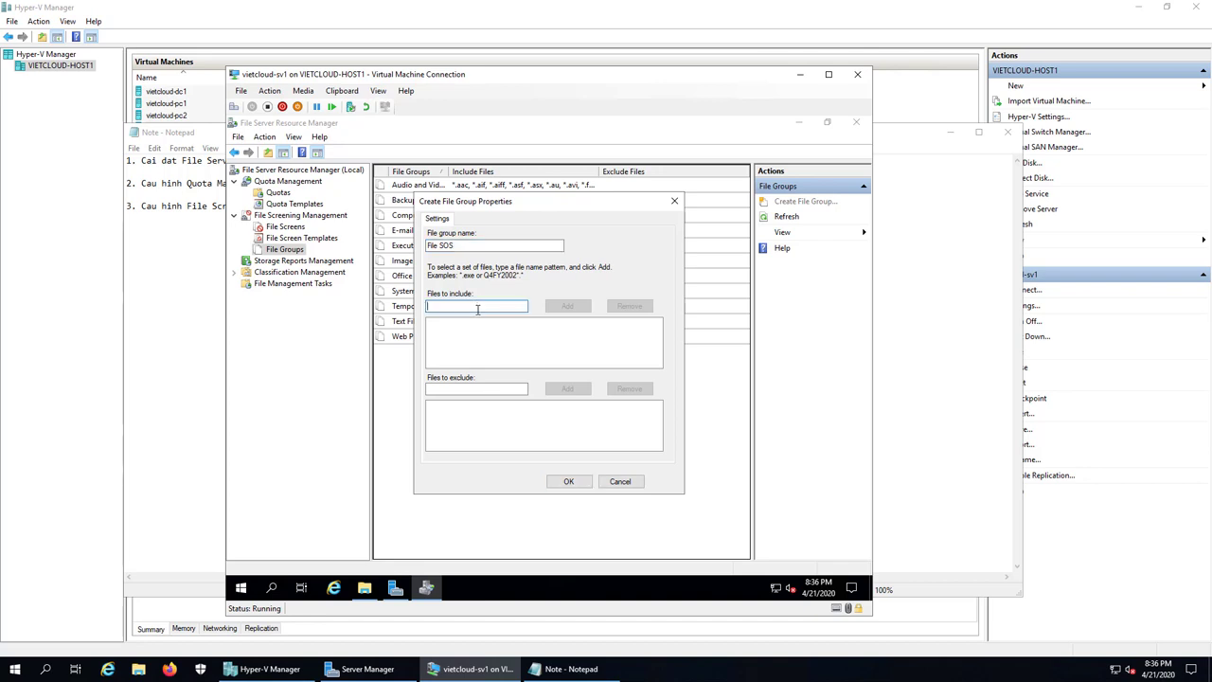
text(*.vbs)
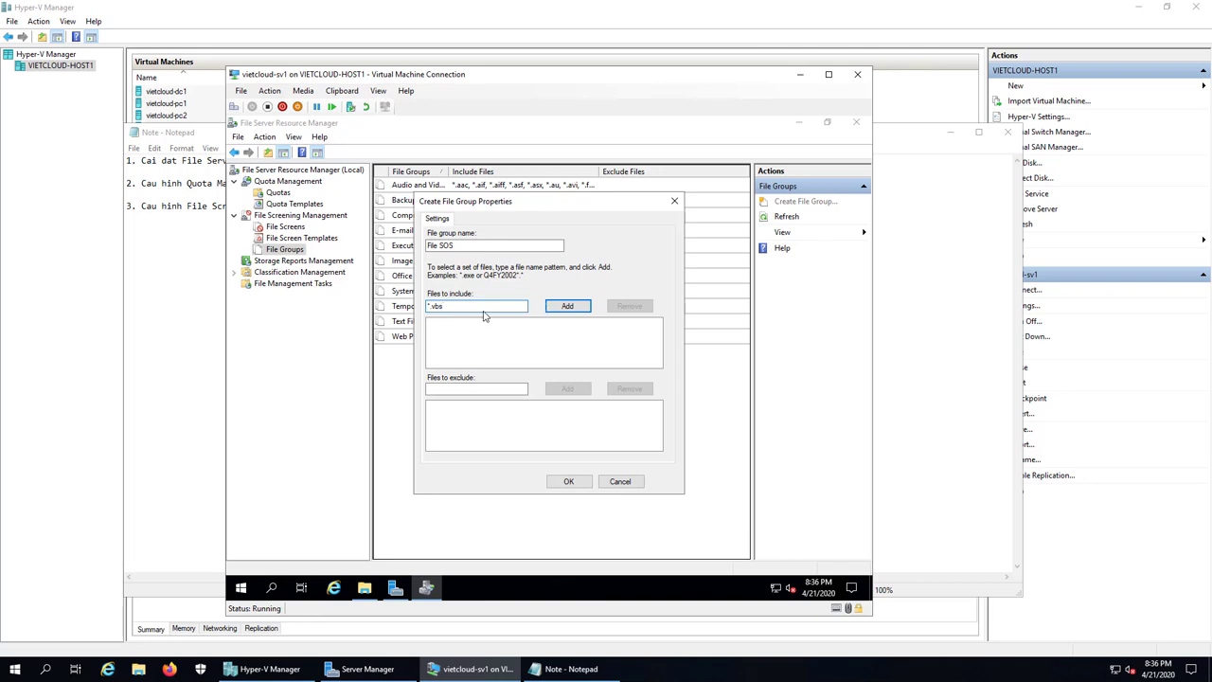
click(578, 312)
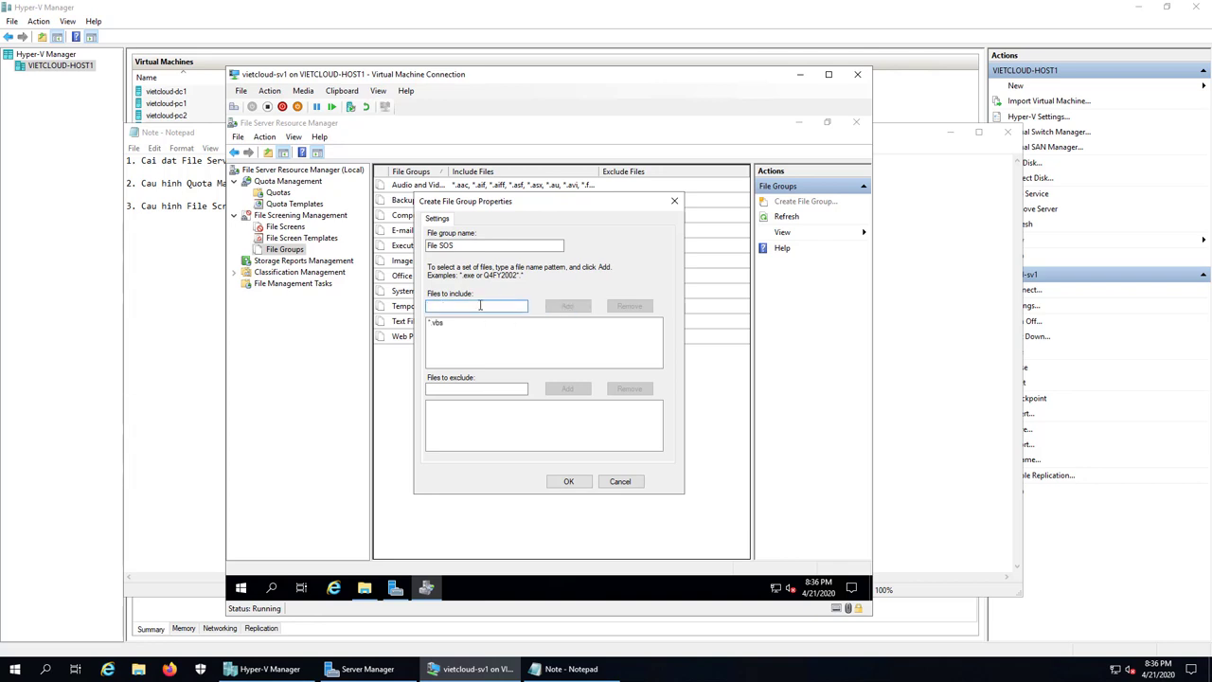
text(*.com)
click(549, 306)
Step: Include *.exe and *.bat, save the File SOS group, and select it
text(*.exe)
click(557, 313)
click(523, 306)
text(*.bat)
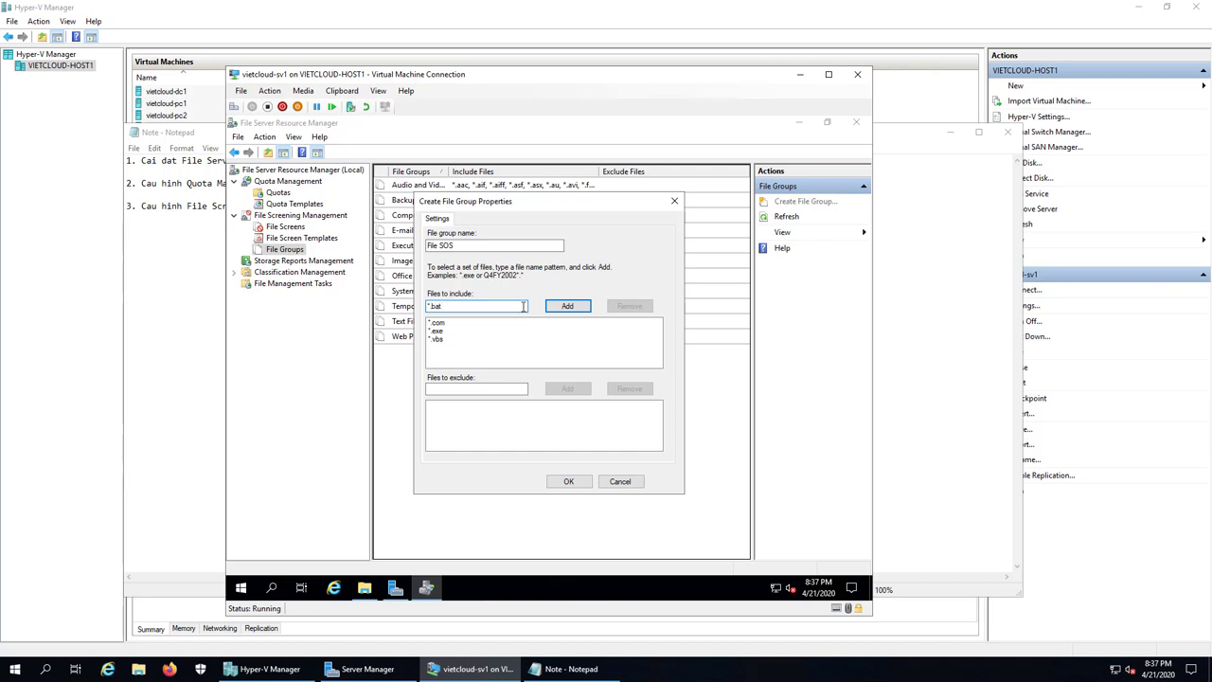
click(569, 311)
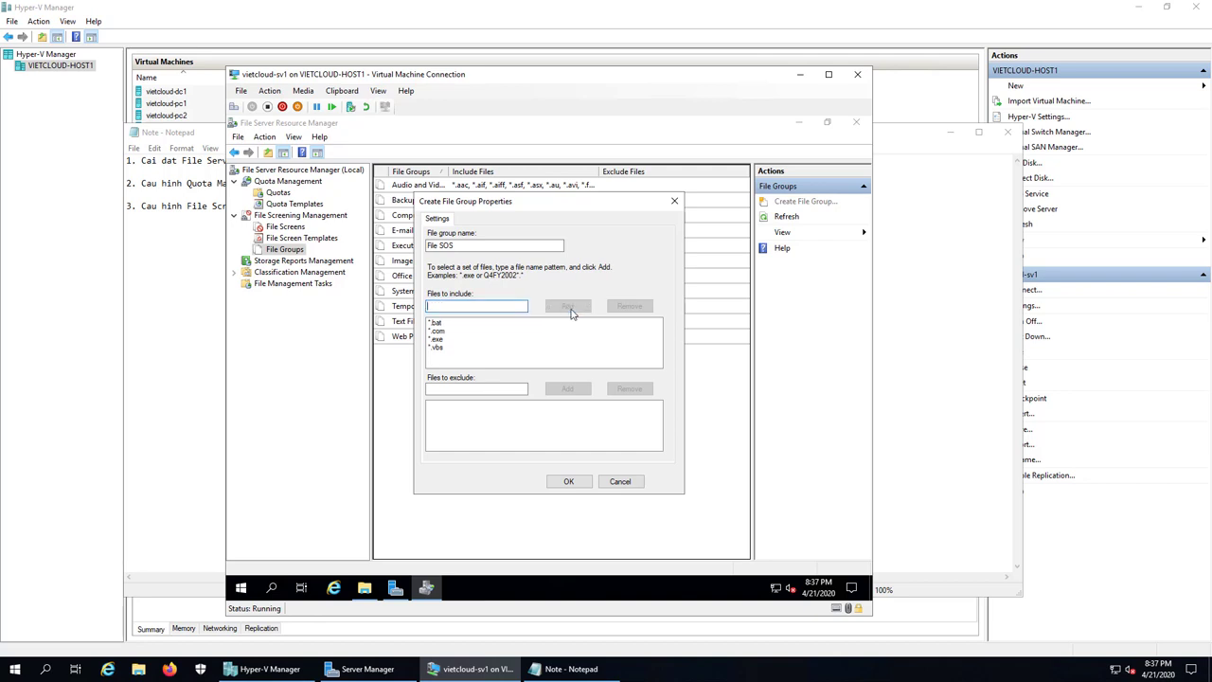
click(569, 482)
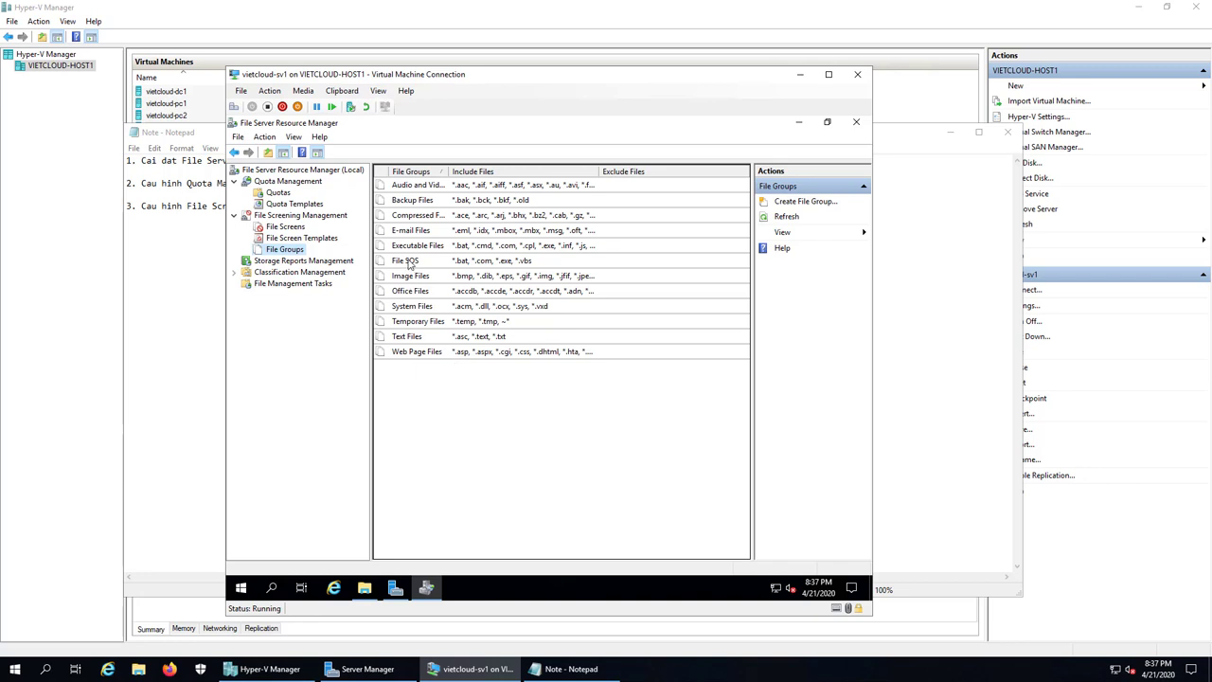
click(412, 262)
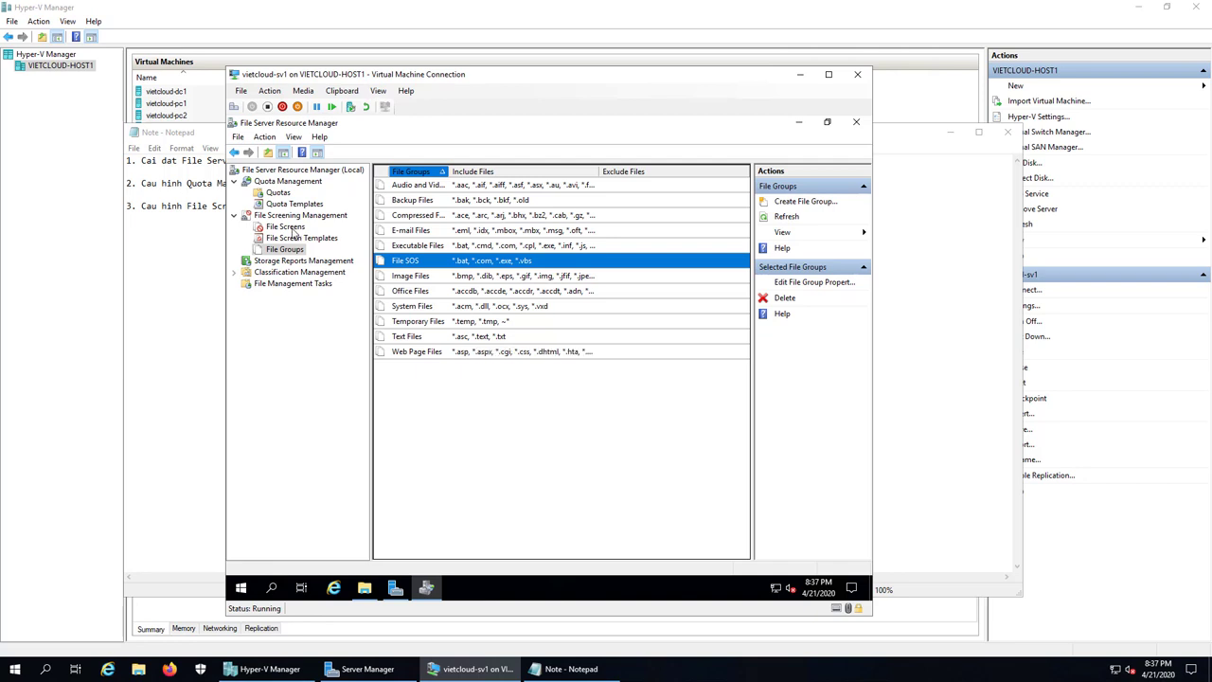
Step: Show the empty File Screens list and open its context menu
click(286, 227)
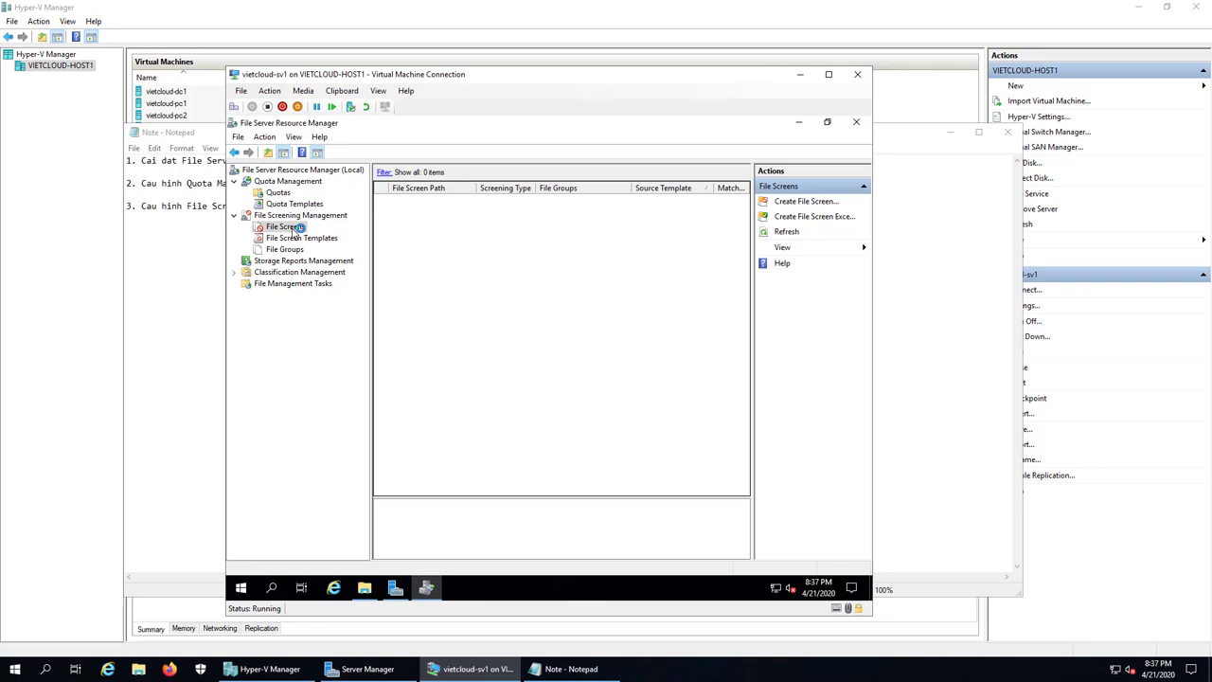
right_click(303, 230)
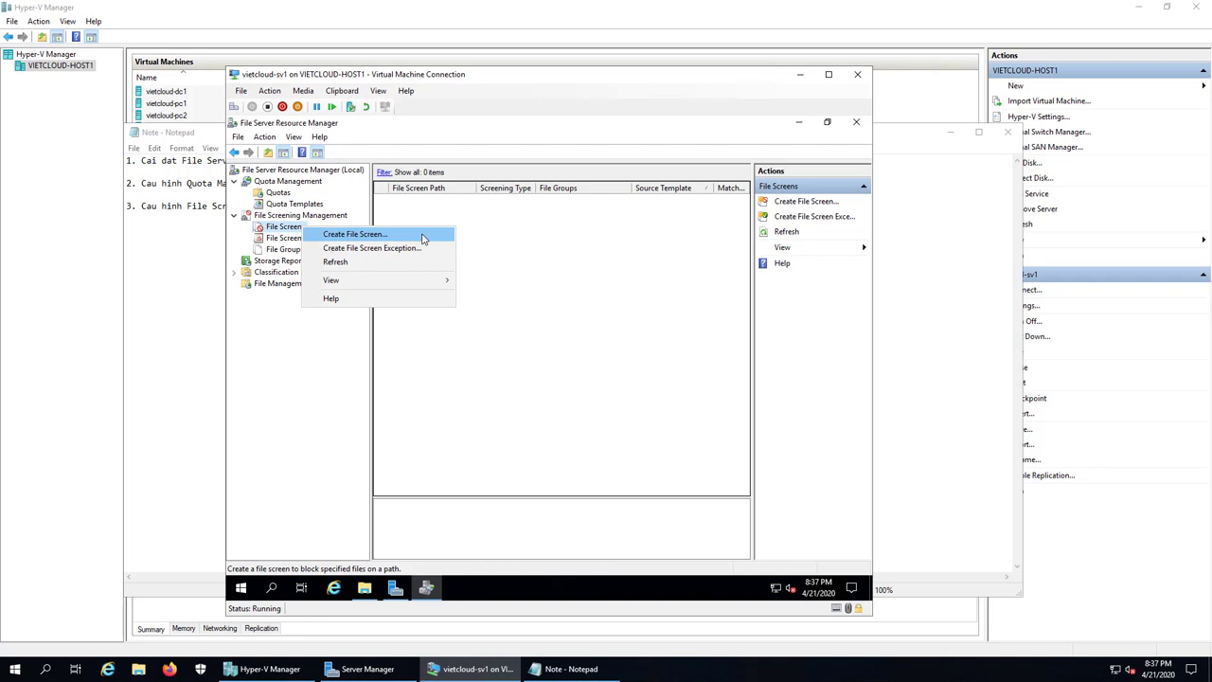
Step: Start a new file screen targeting C:\DATA\KINHDOANH
click(424, 239)
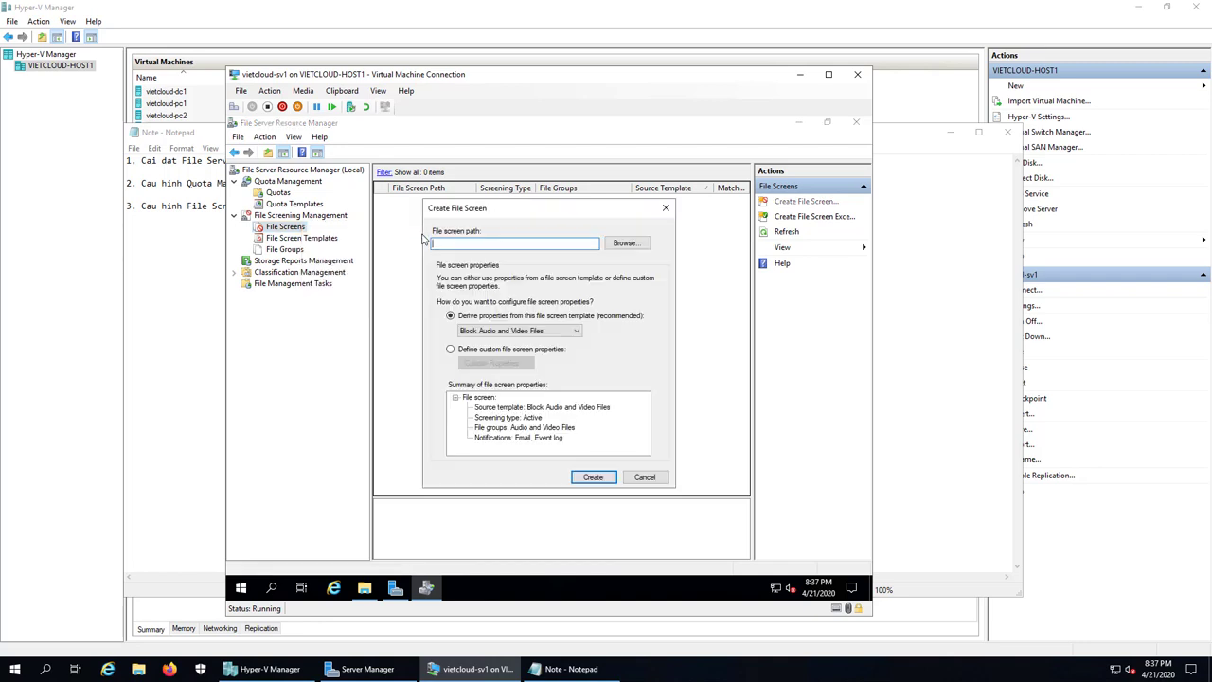
click(626, 243)
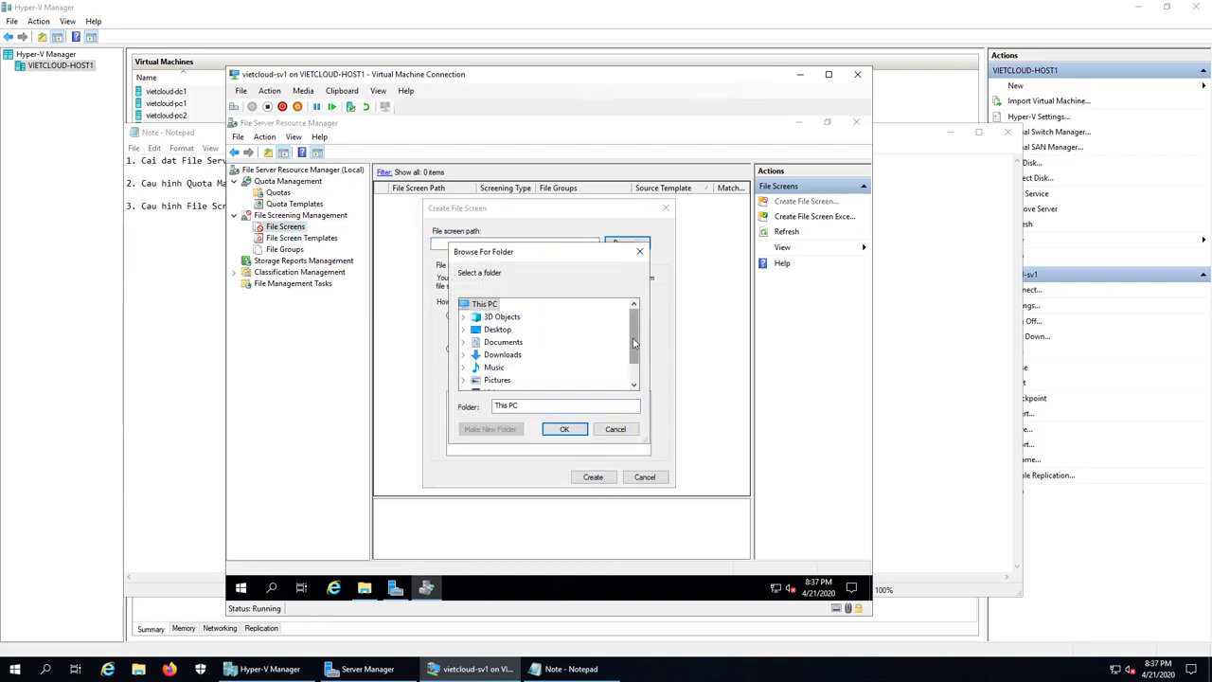
scroll(635, 343, down, 3)
double_click(497, 379)
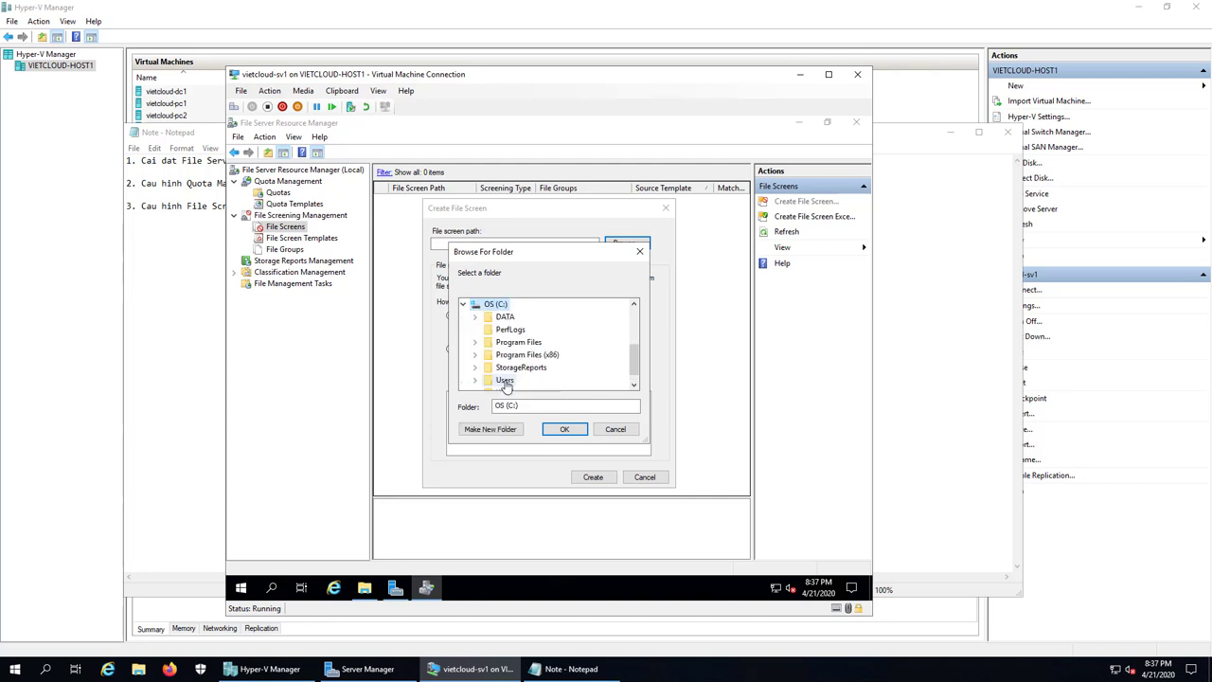
double_click(503, 318)
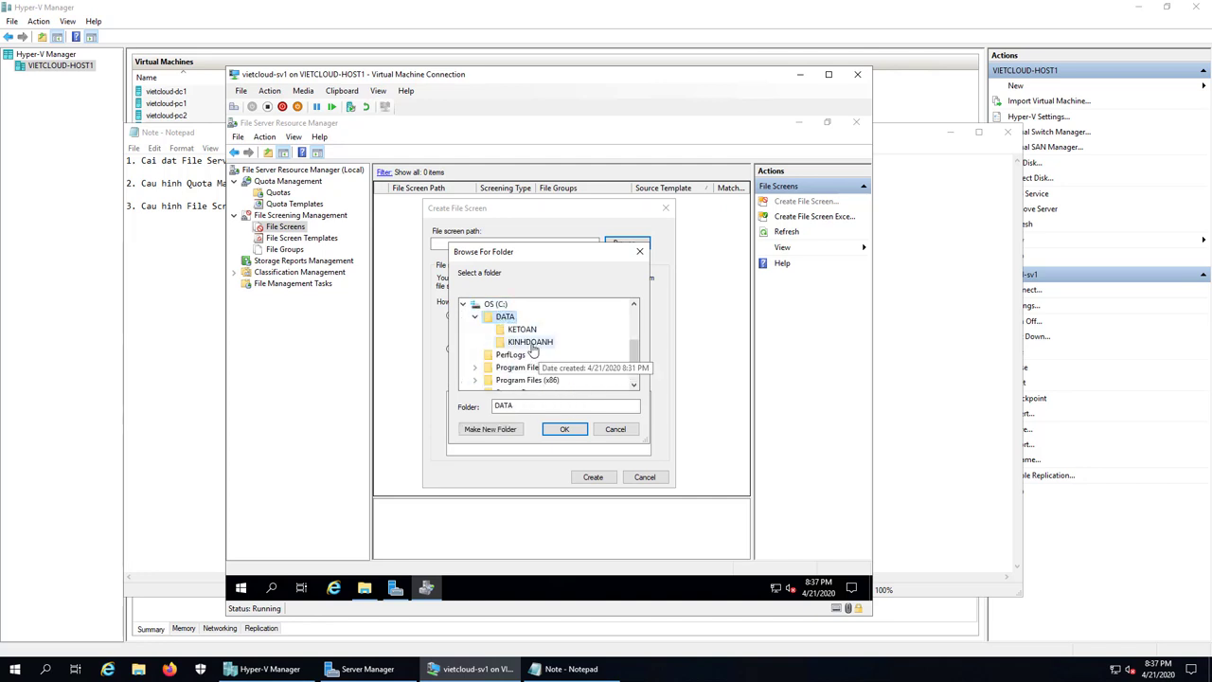
click(532, 346)
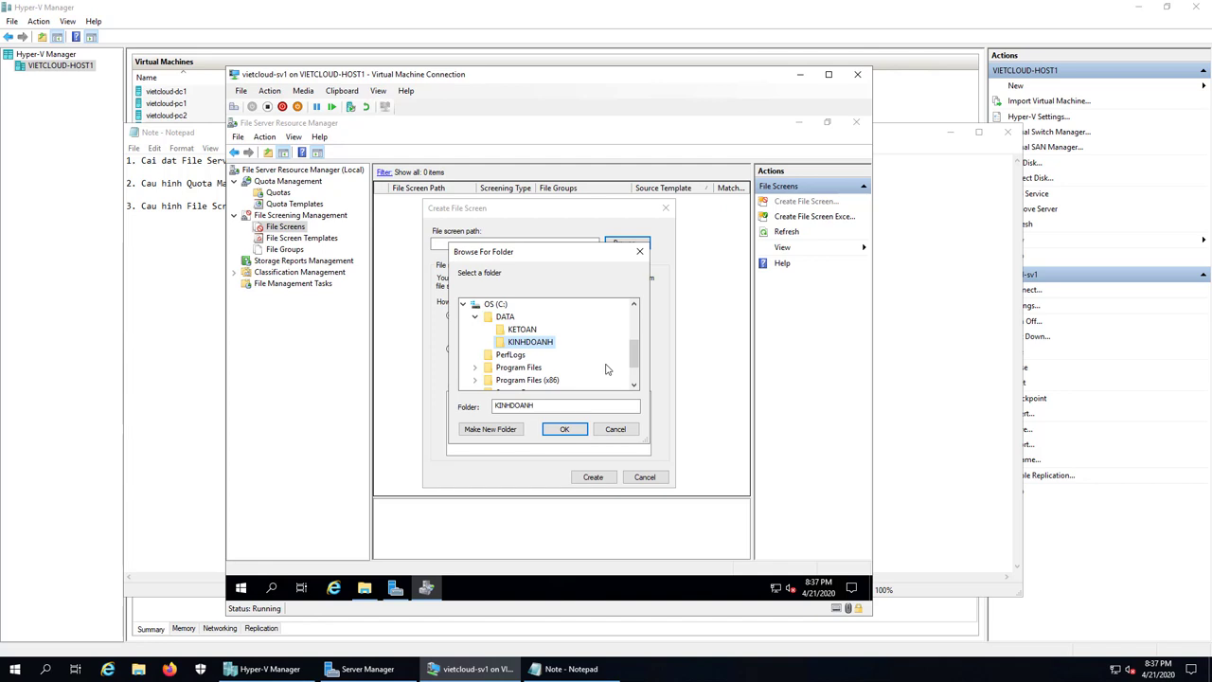
click(564, 431)
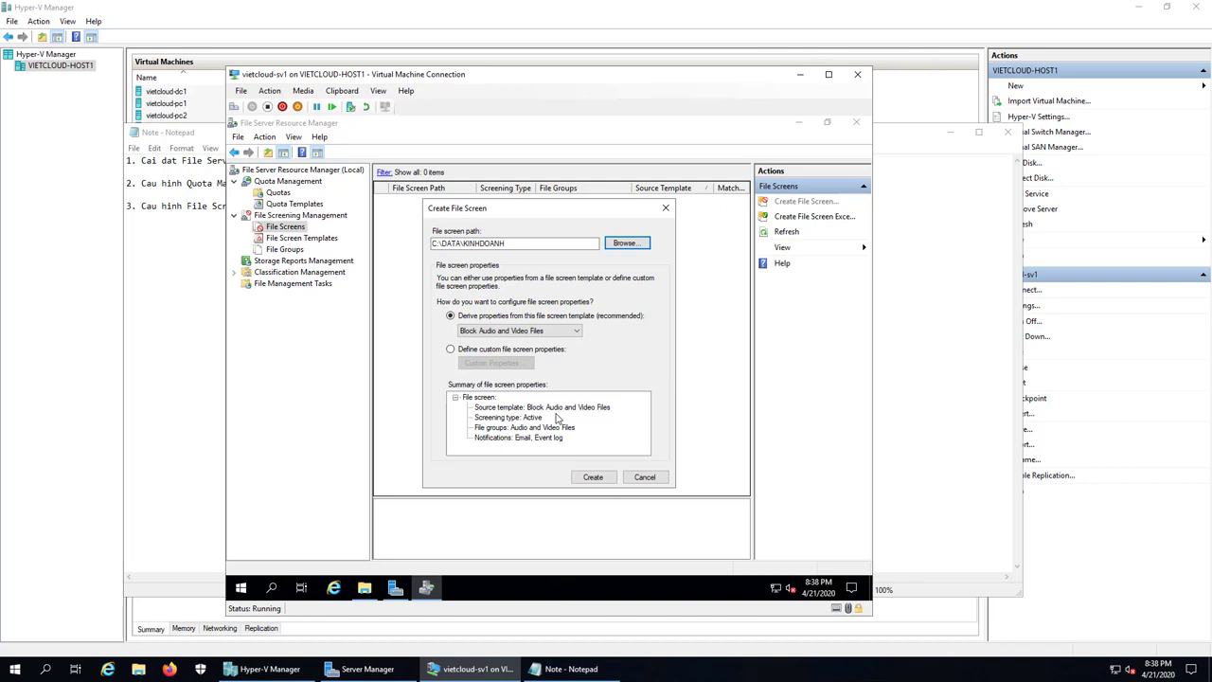
Step: Define custom file screen properties that block the File SOS group
click(452, 351)
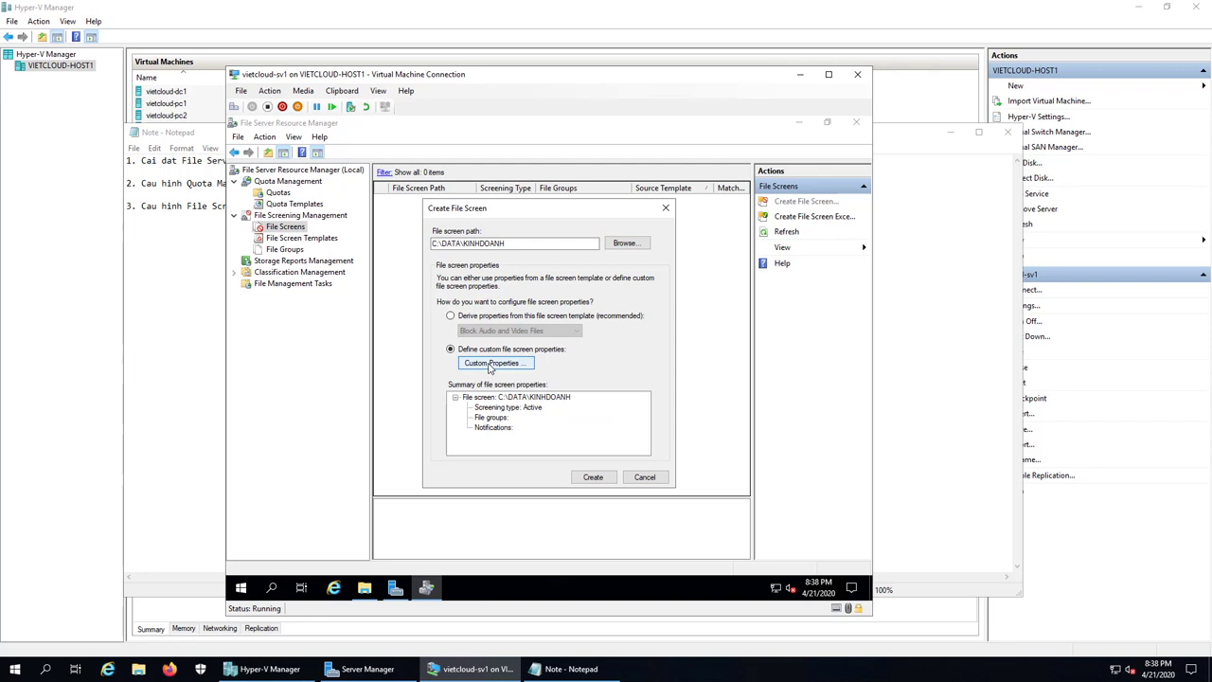
click(491, 364)
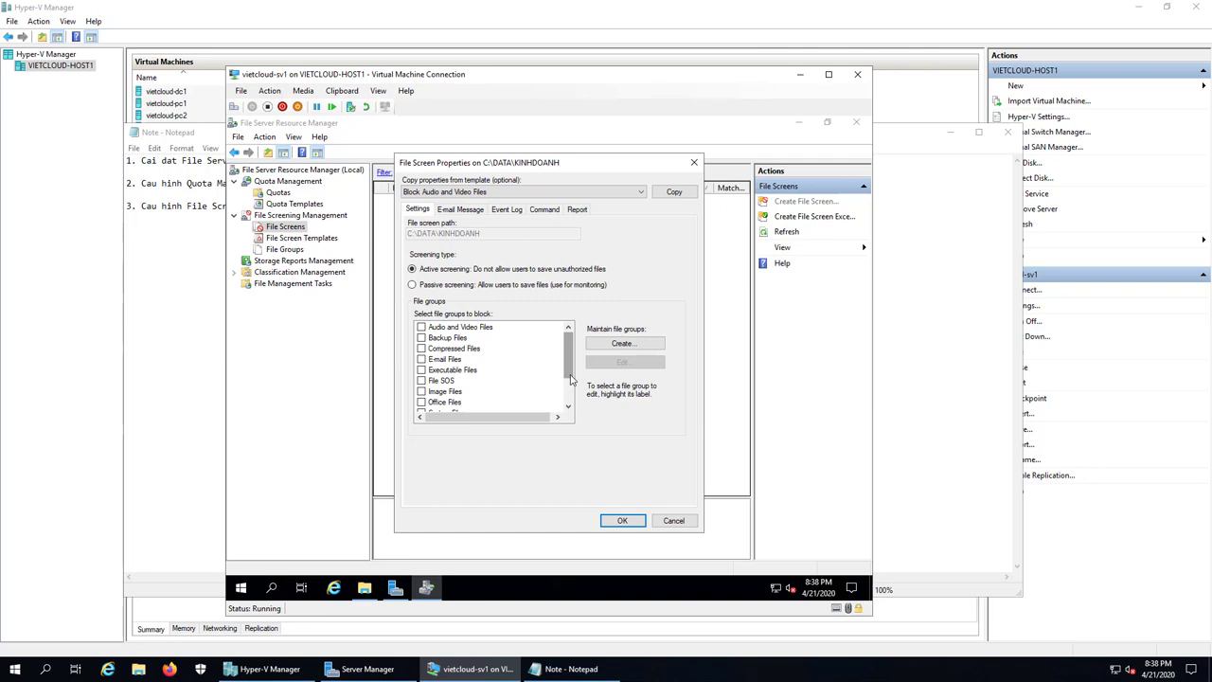
click(421, 380)
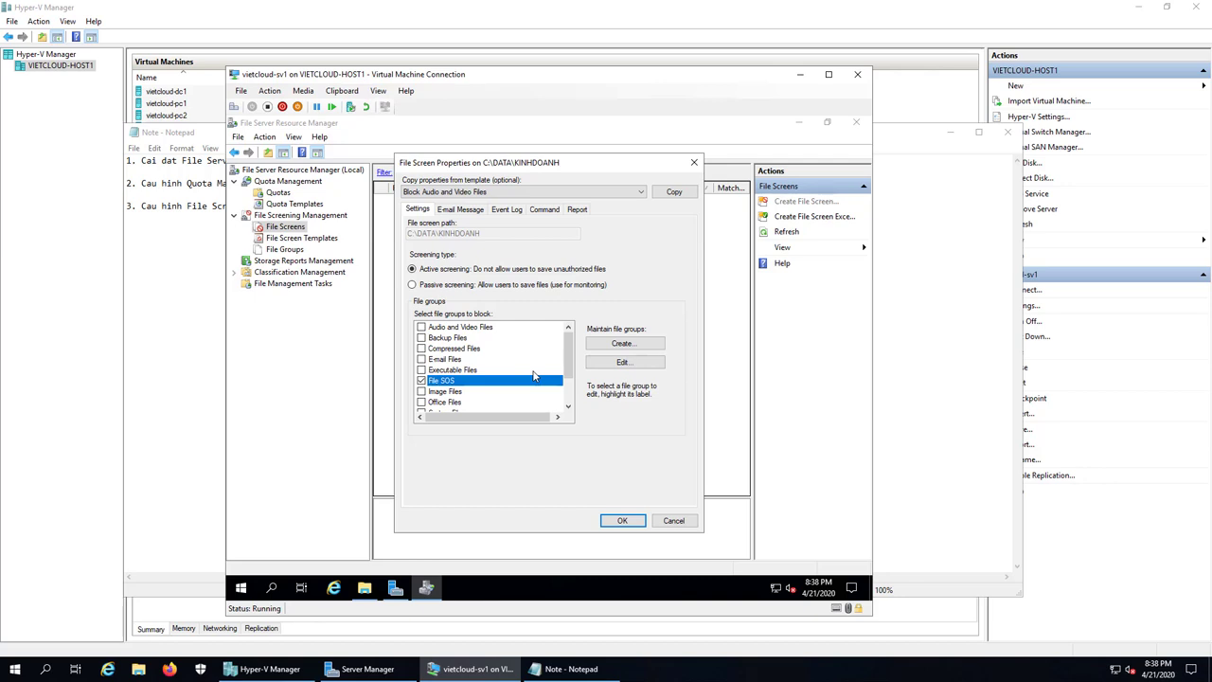
click(632, 521)
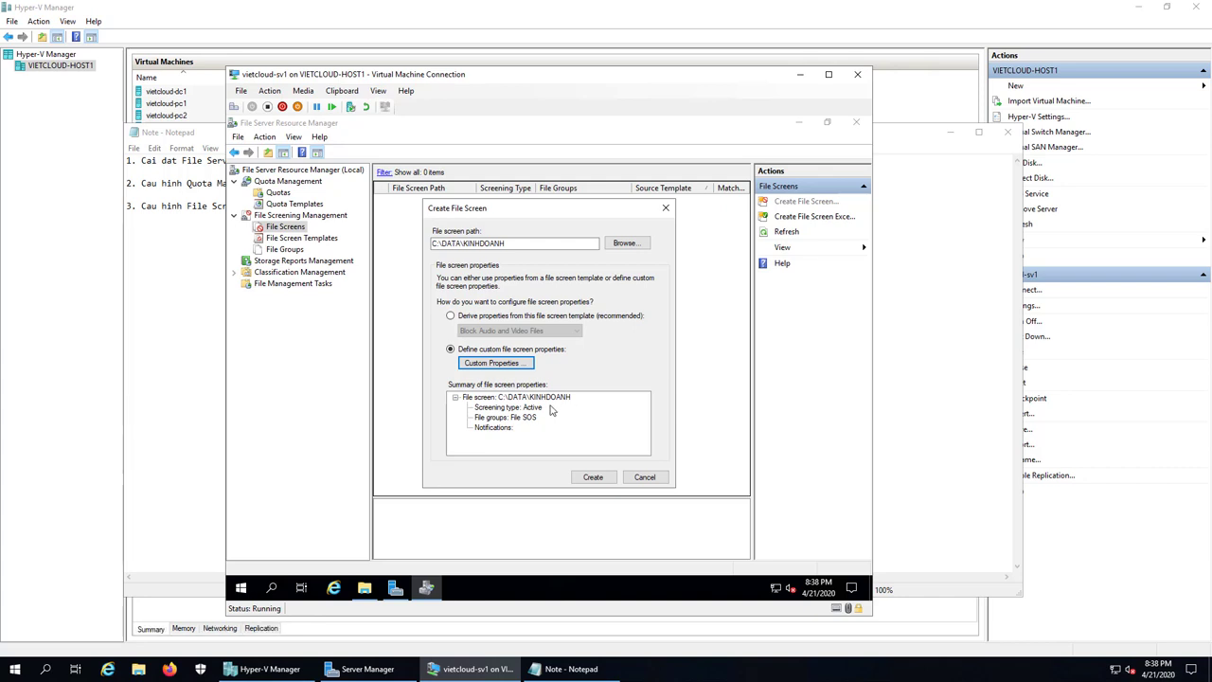
Step: Create the KINHDOANH file screen without saving a template, then select it
click(592, 478)
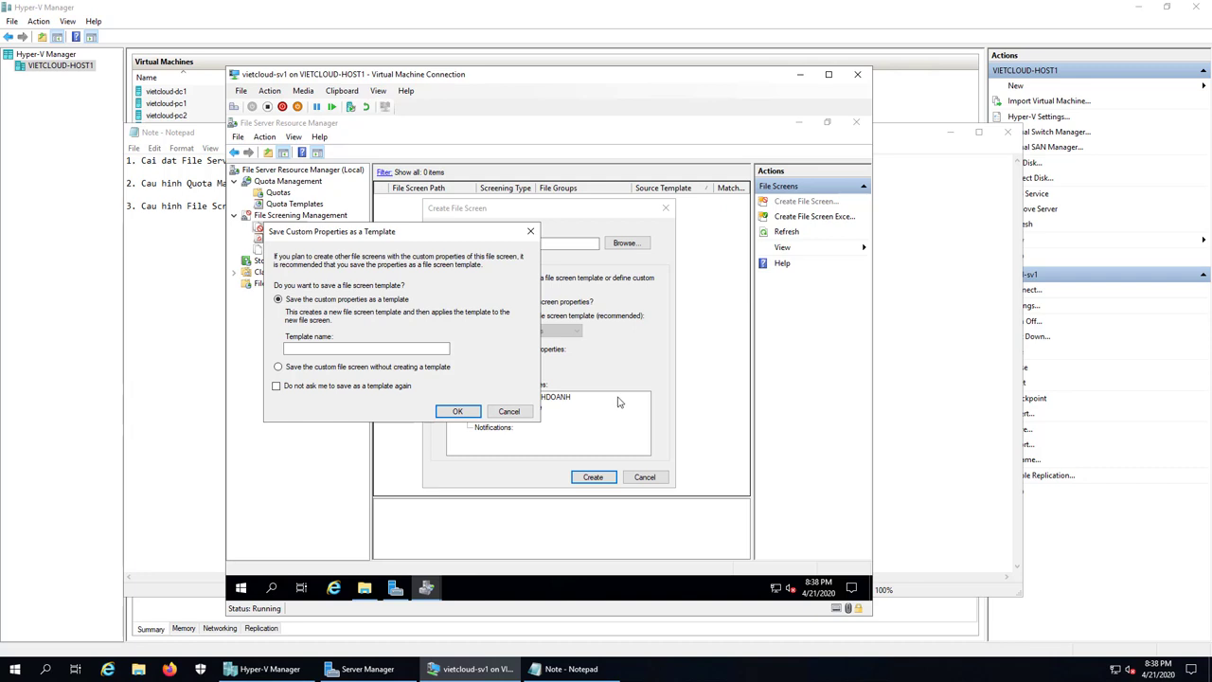
click(278, 366)
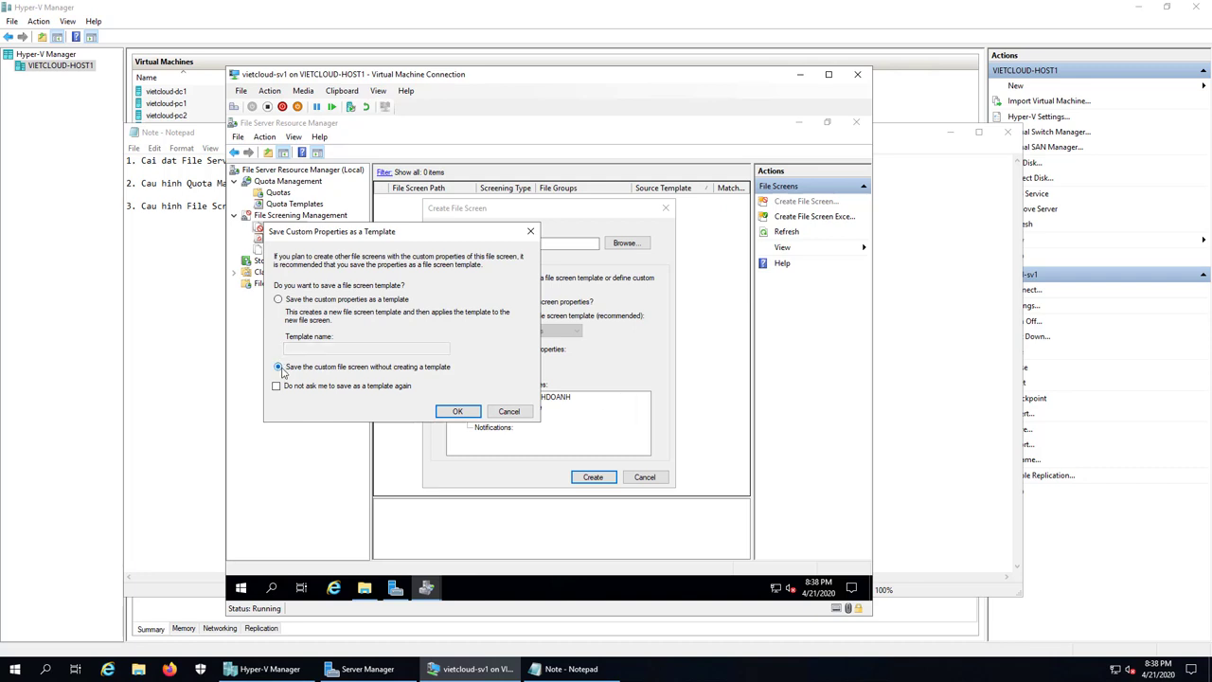
click(469, 414)
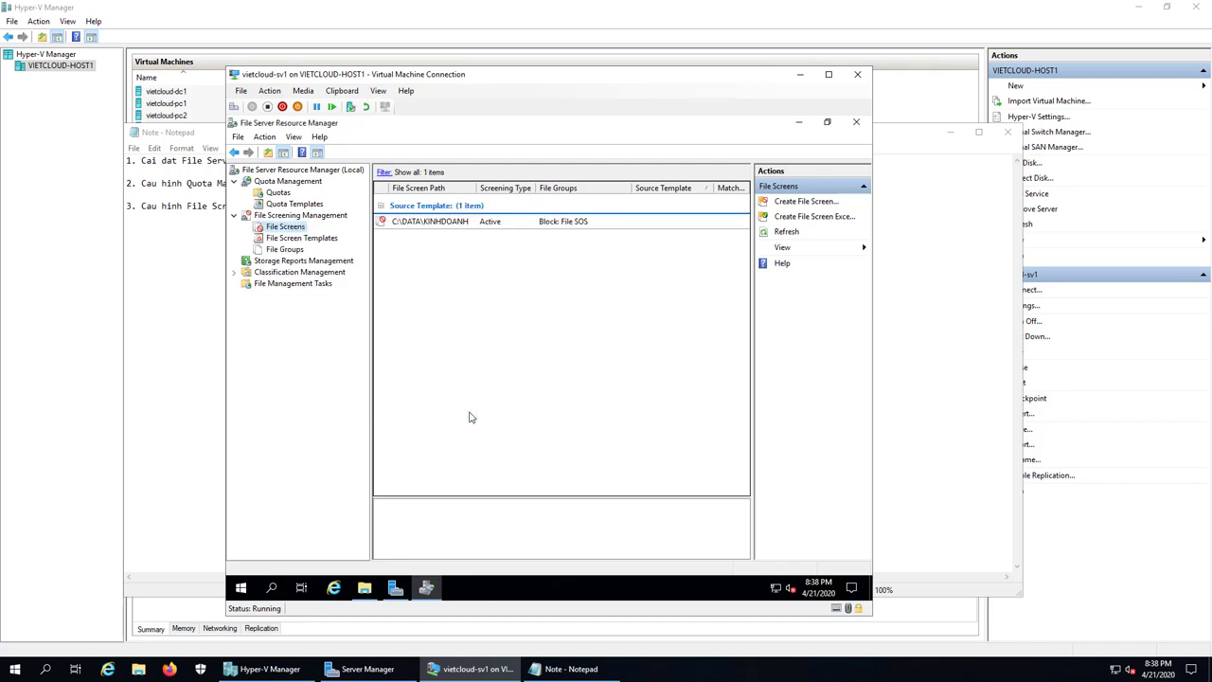
click(476, 224)
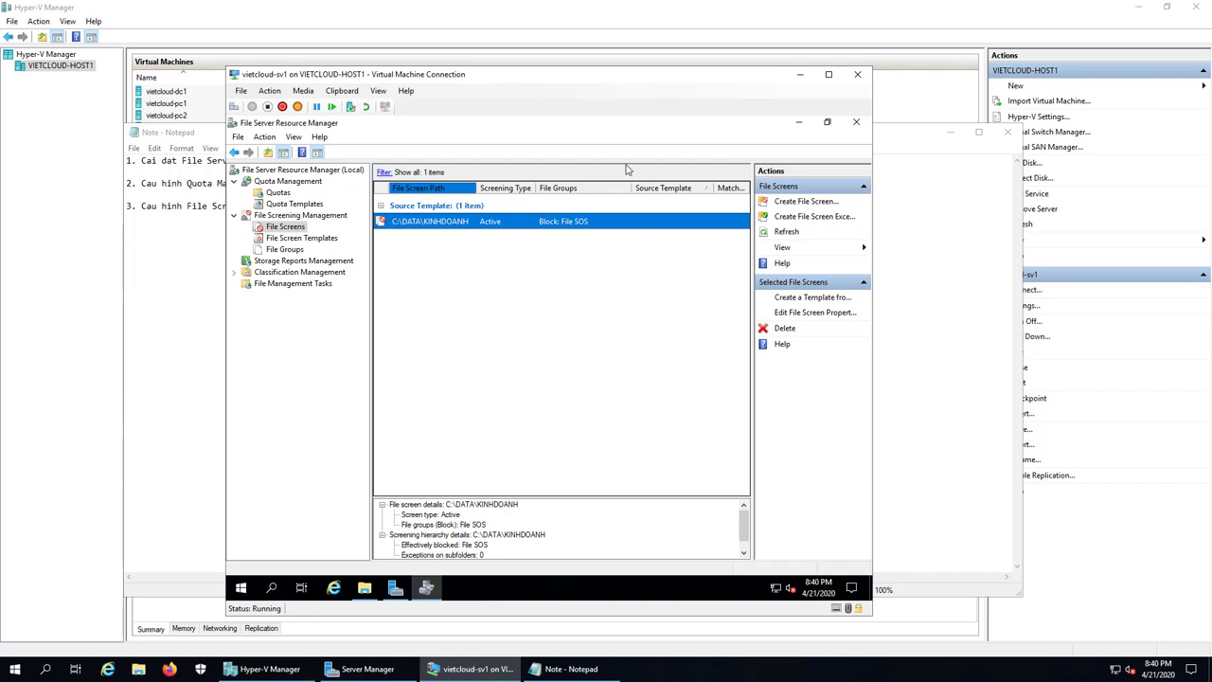
Step: Add the line '4. Kiem tra Quota Management & File Screening' to the Notepad notes
drag(632, 78, 760, 83)
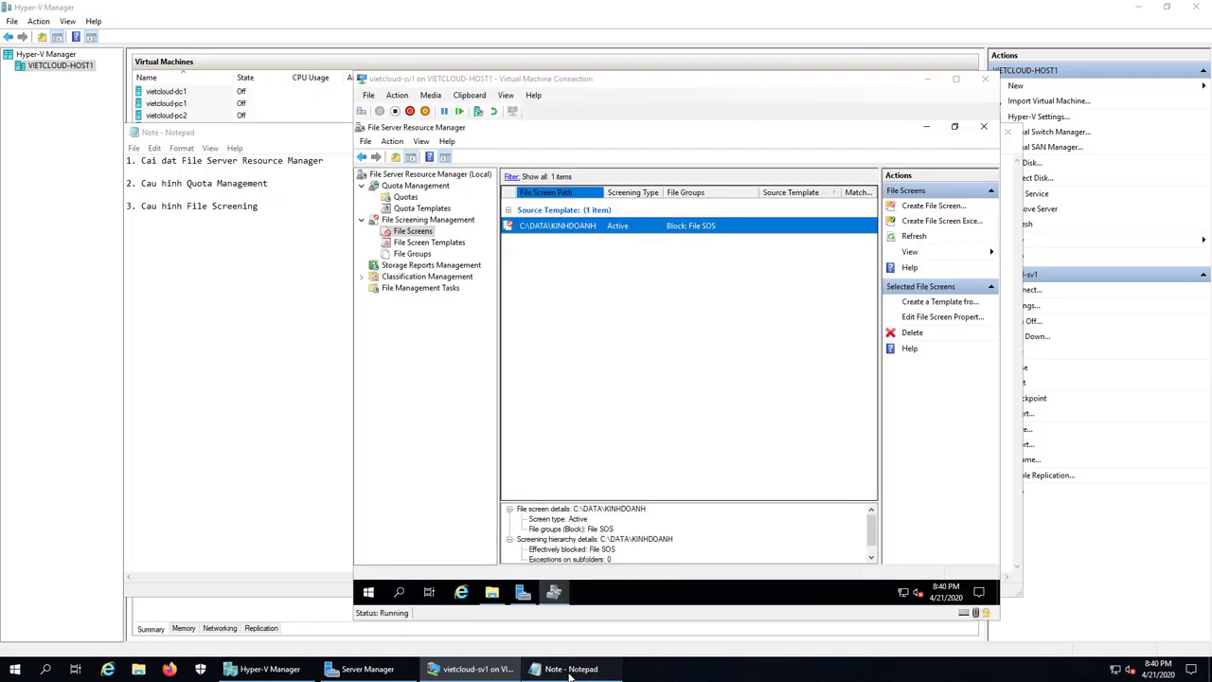
click(571, 669)
key(Return)
key(Return)
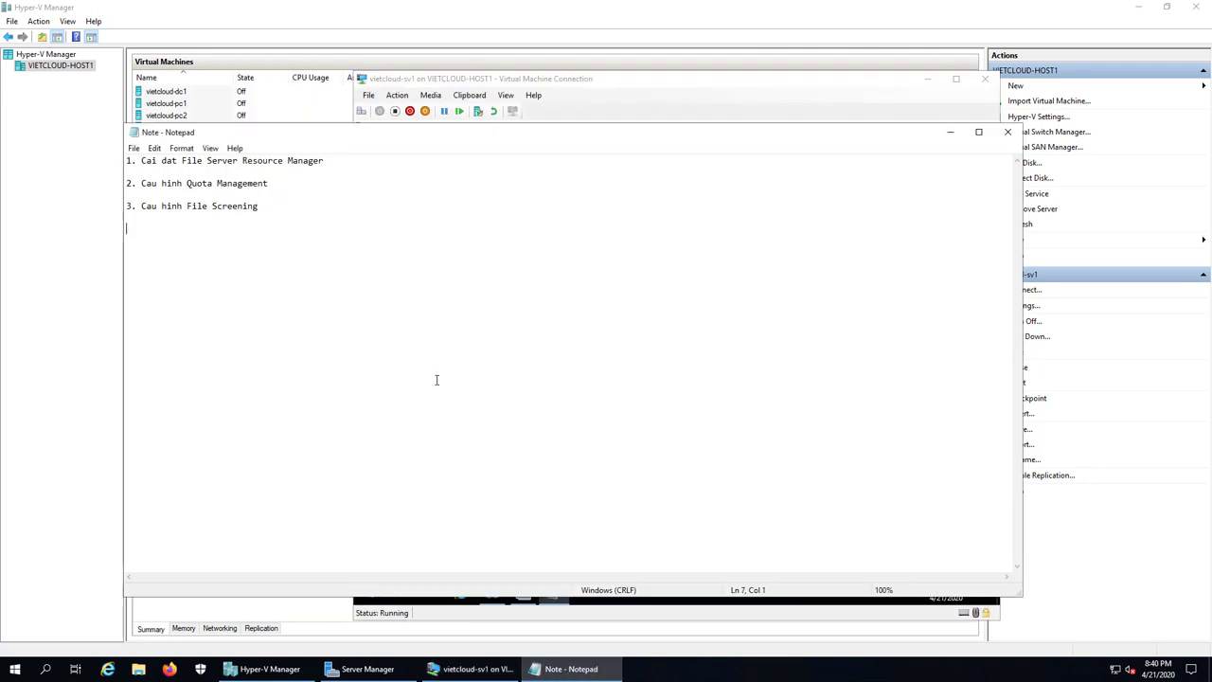
text(4. )
text(Kie63)
key(BackSpace)
key(BackSpace)
text(m tra Quota)
text(Management)
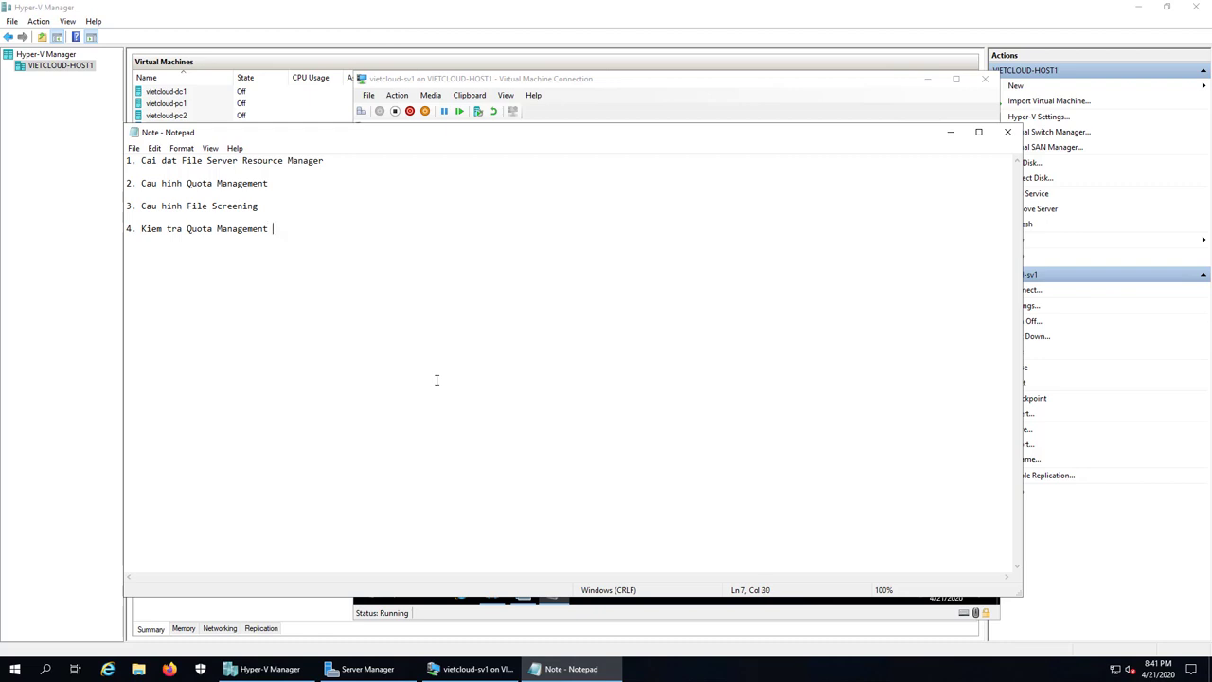
text( & File Screening)
Step: Minimize Notepad, FSRM and Server Manager, then confirm C:\DATA\KETOAN and KINHDOANH are empty
click(949, 132)
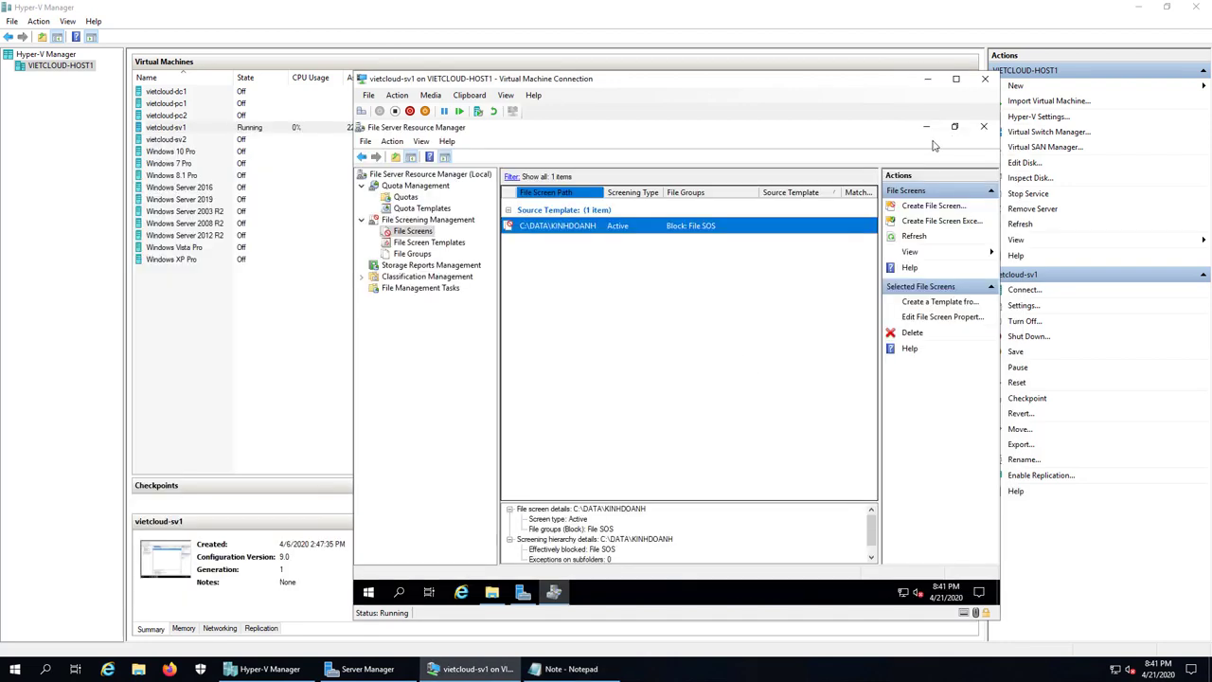
click(927, 127)
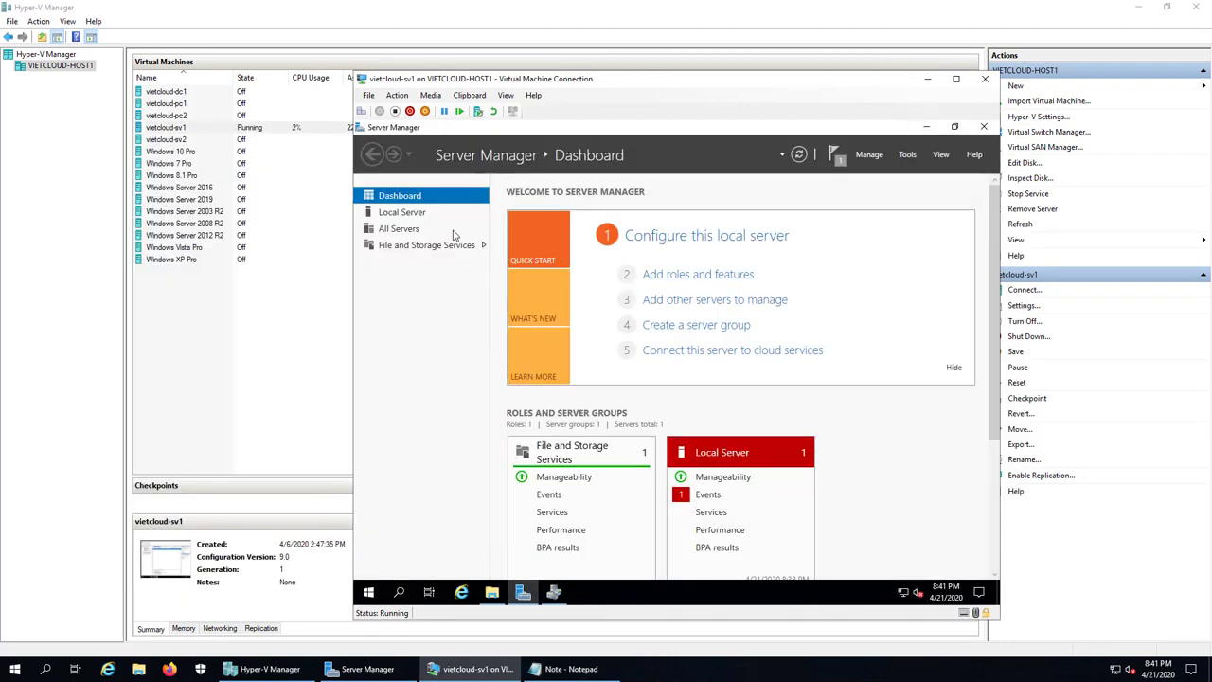
click(926, 127)
double_click(483, 199)
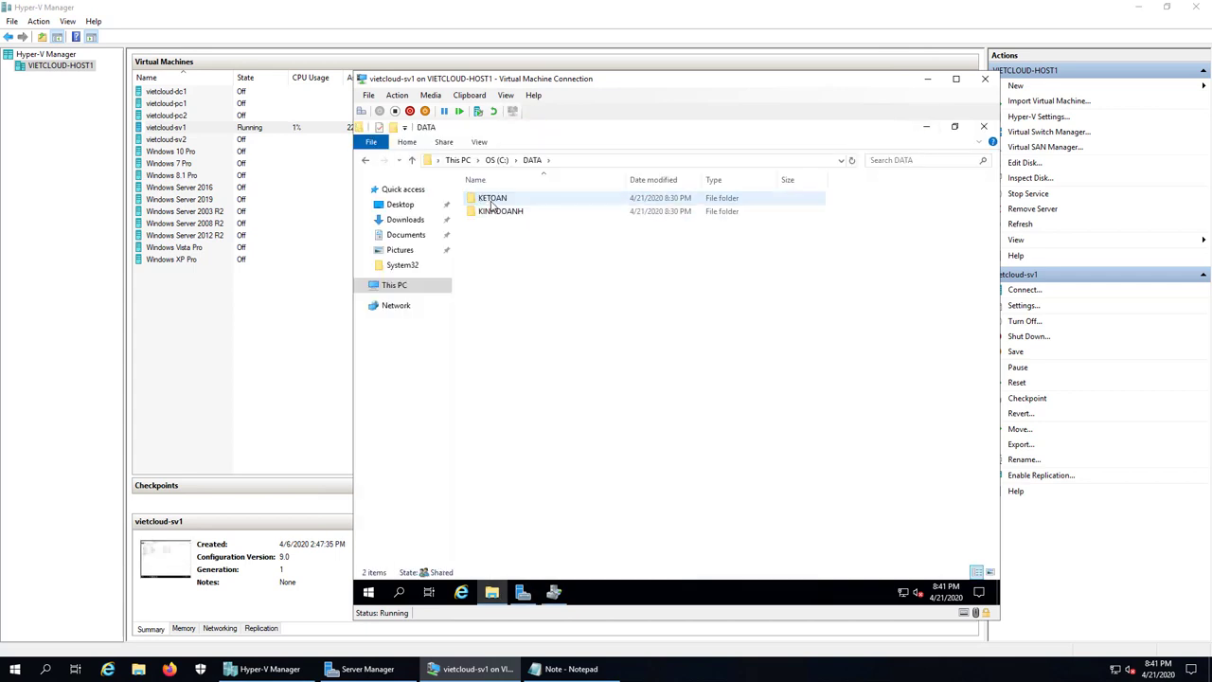
double_click(491, 203)
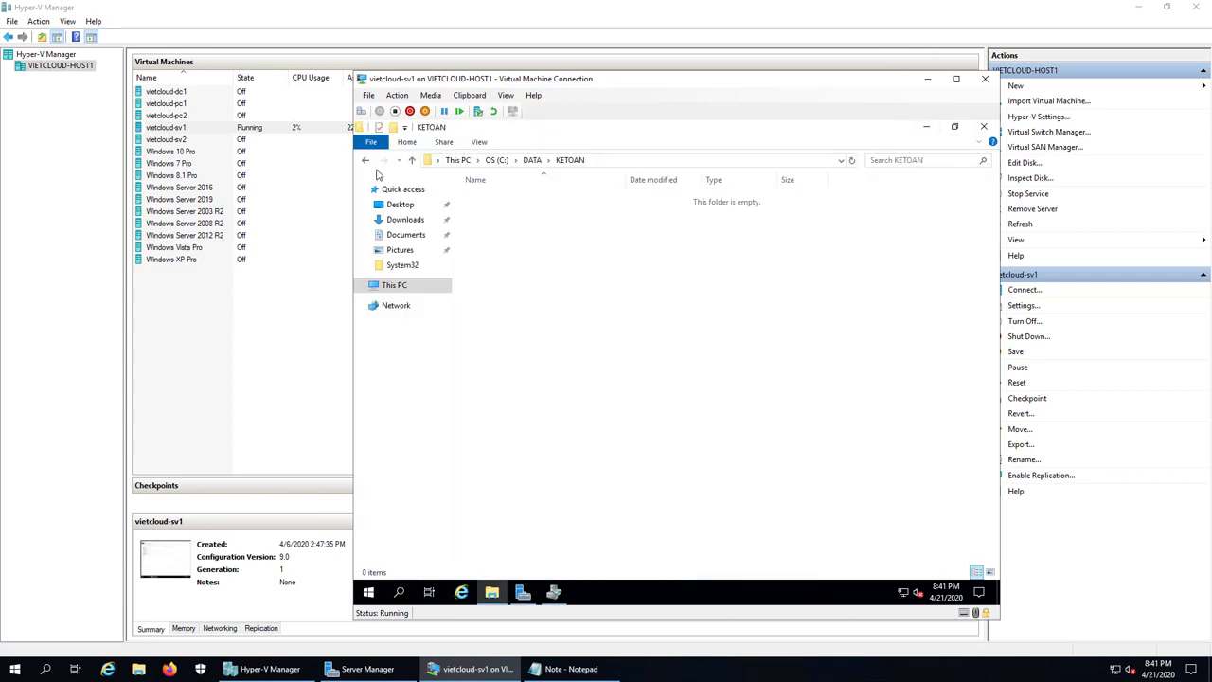
click(368, 163)
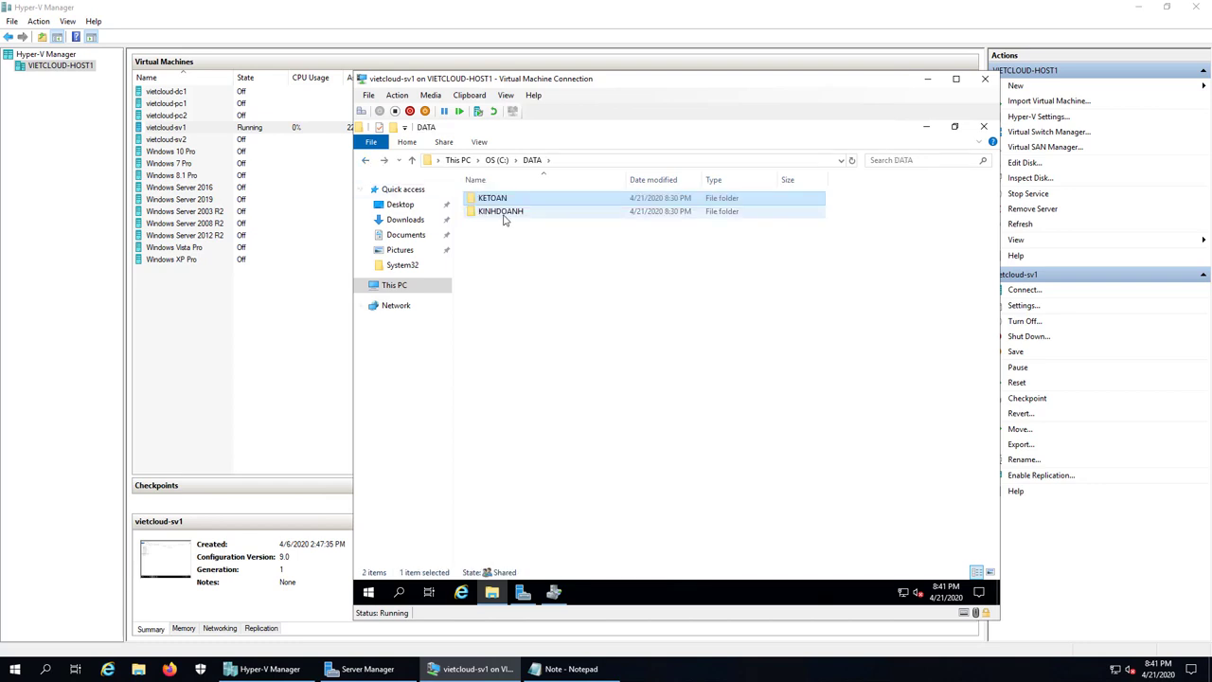
double_click(503, 216)
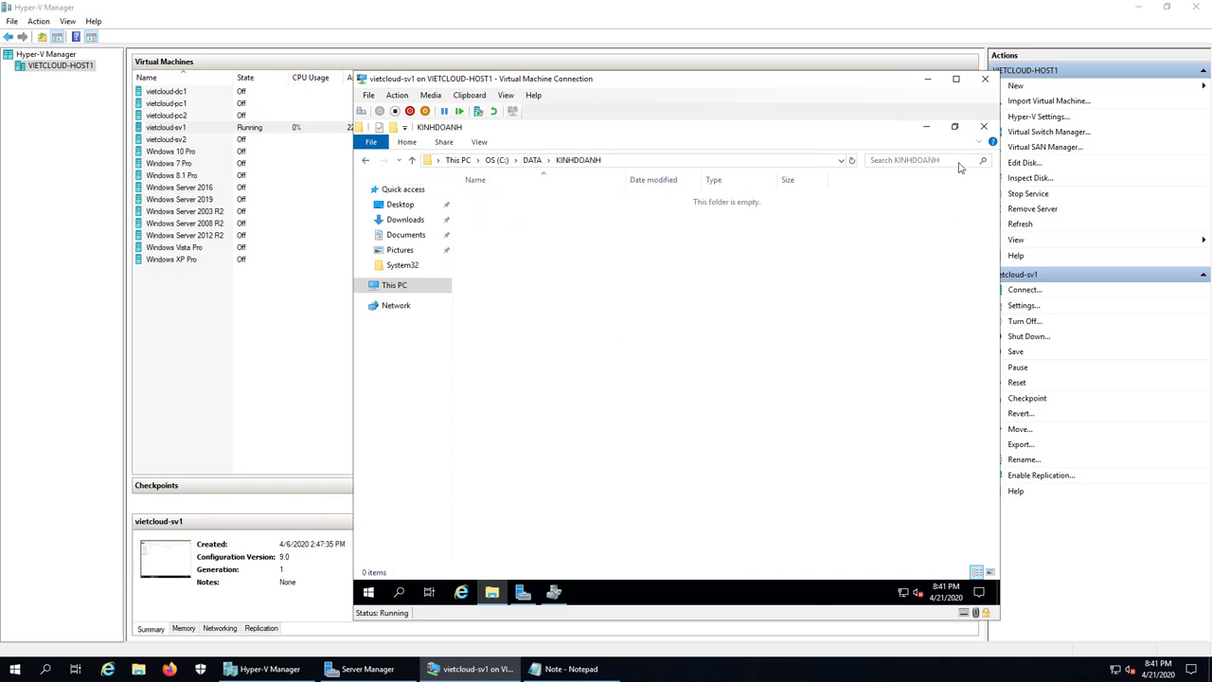
drag(598, 90, 689, 93)
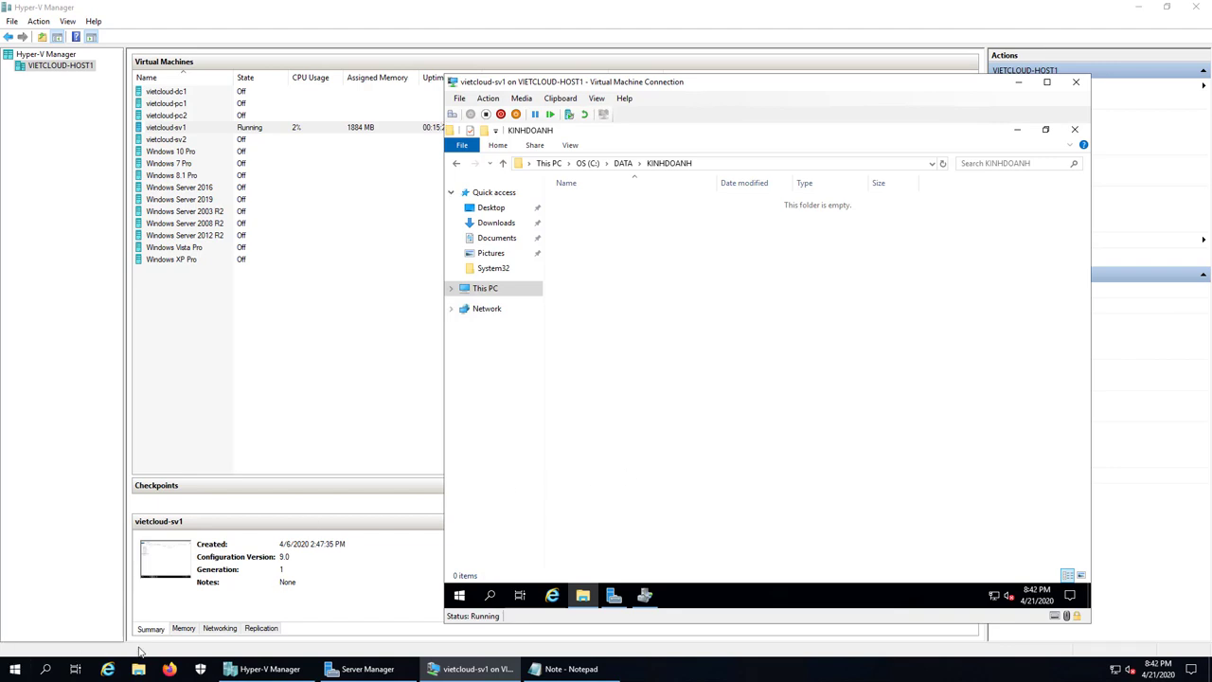
Step: Open D:\SOFTWARE on the host and turn on file name extensions
click(348, 501)
key(super+e)
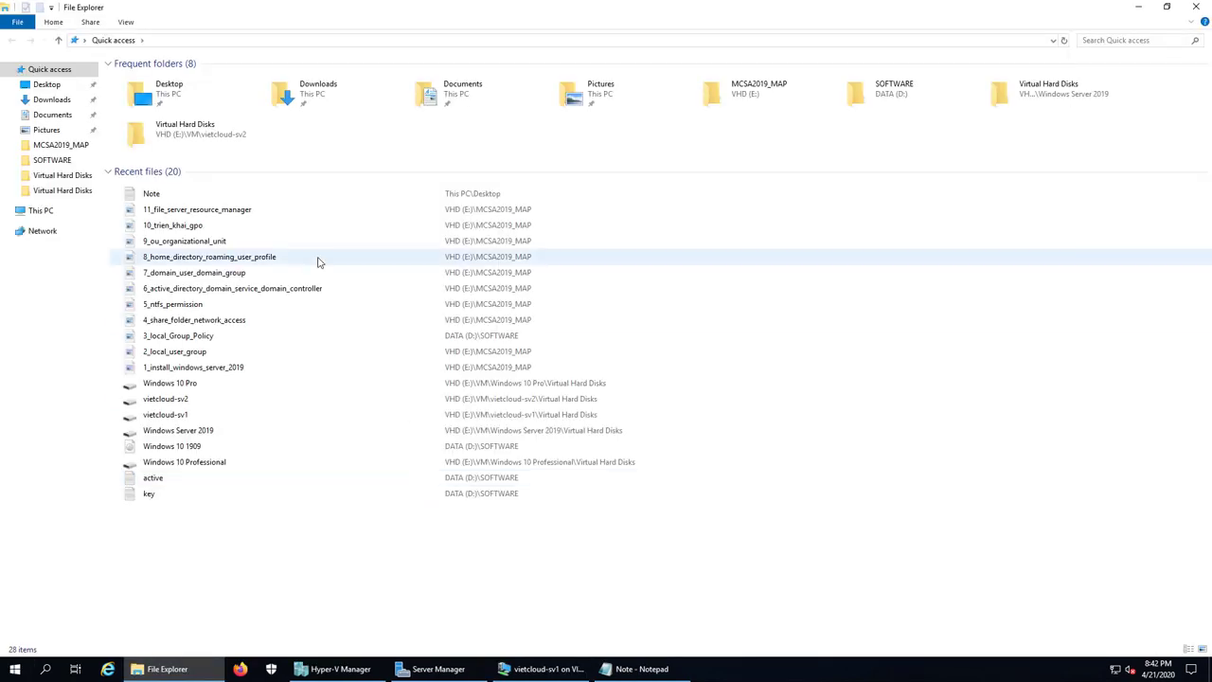
click(53, 161)
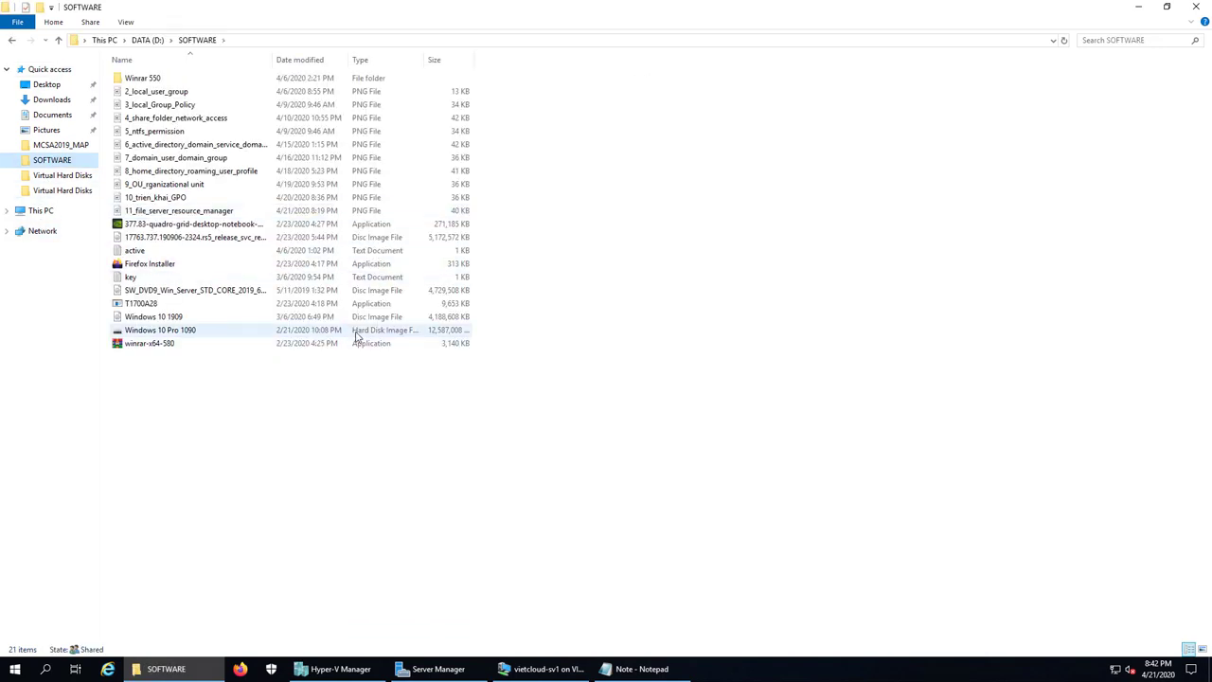
click(140, 304)
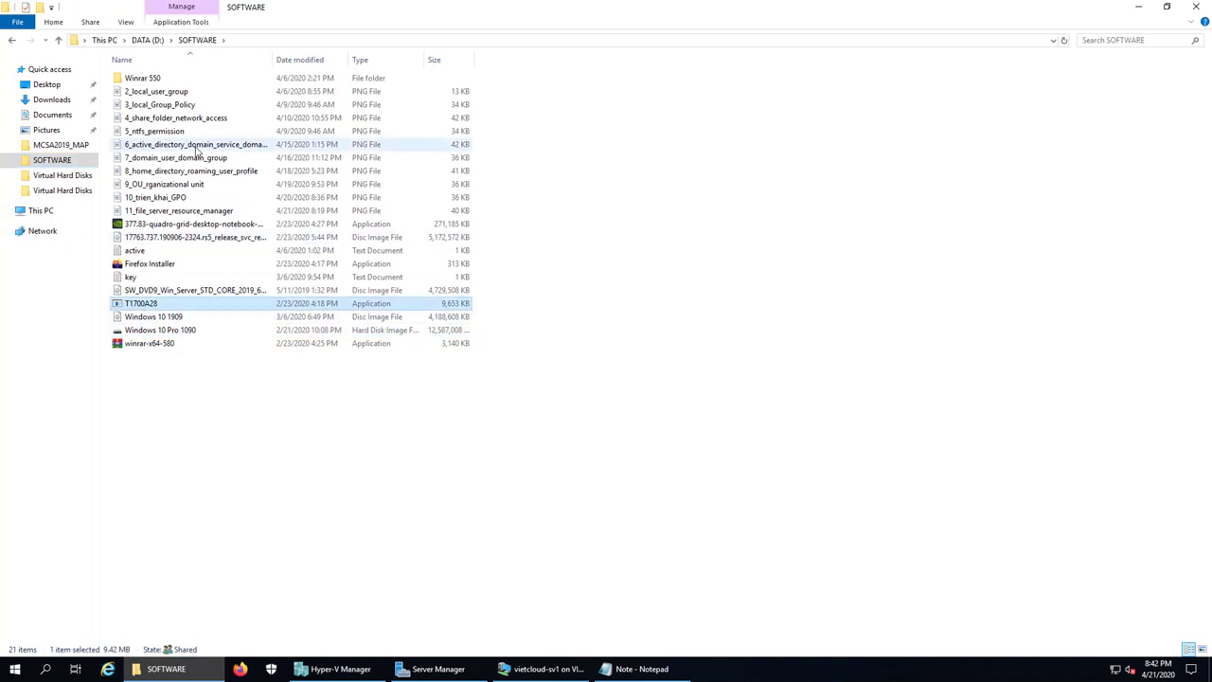
click(125, 22)
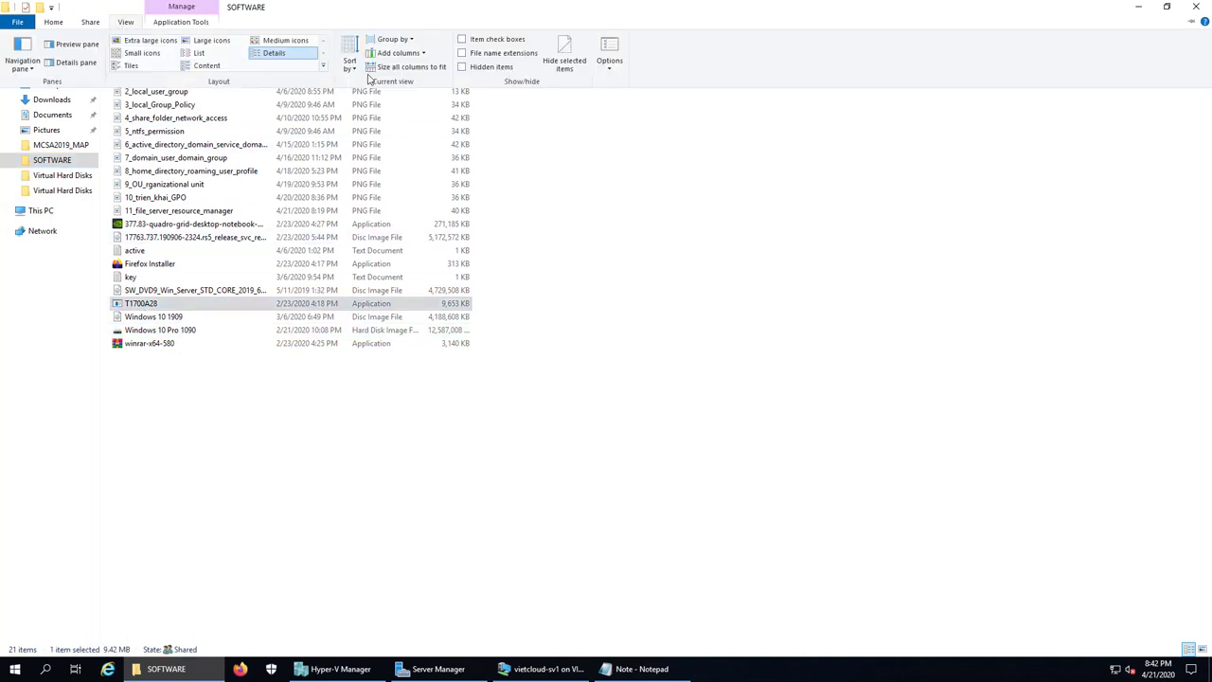
click(478, 58)
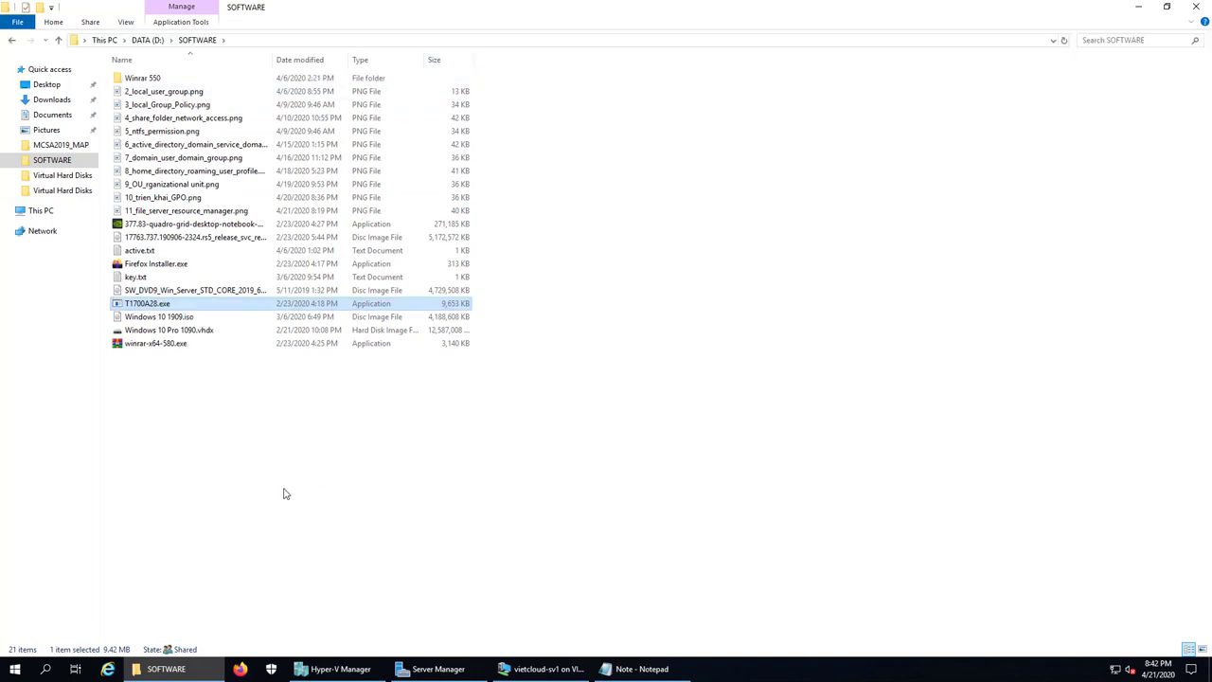
Step: Check the SOFTWARE files, confirming Windows 10 1909.iso is 3.99 GB
click(249, 491)
click(149, 304)
click(159, 318)
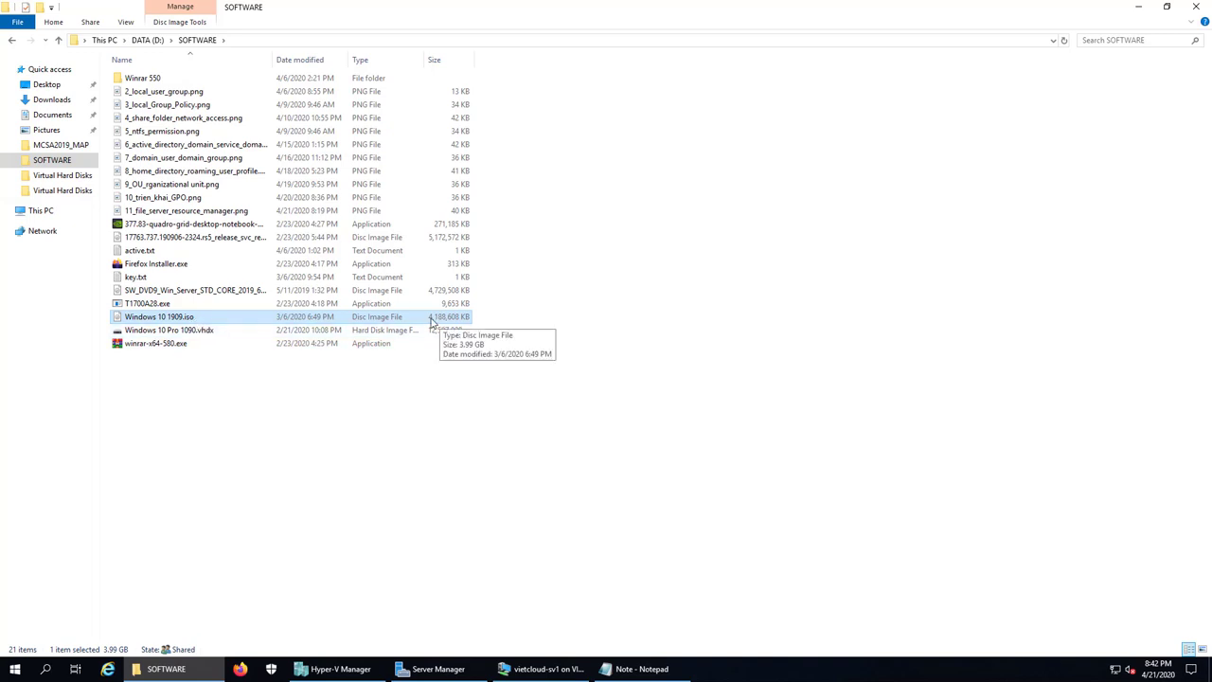
click(180, 267)
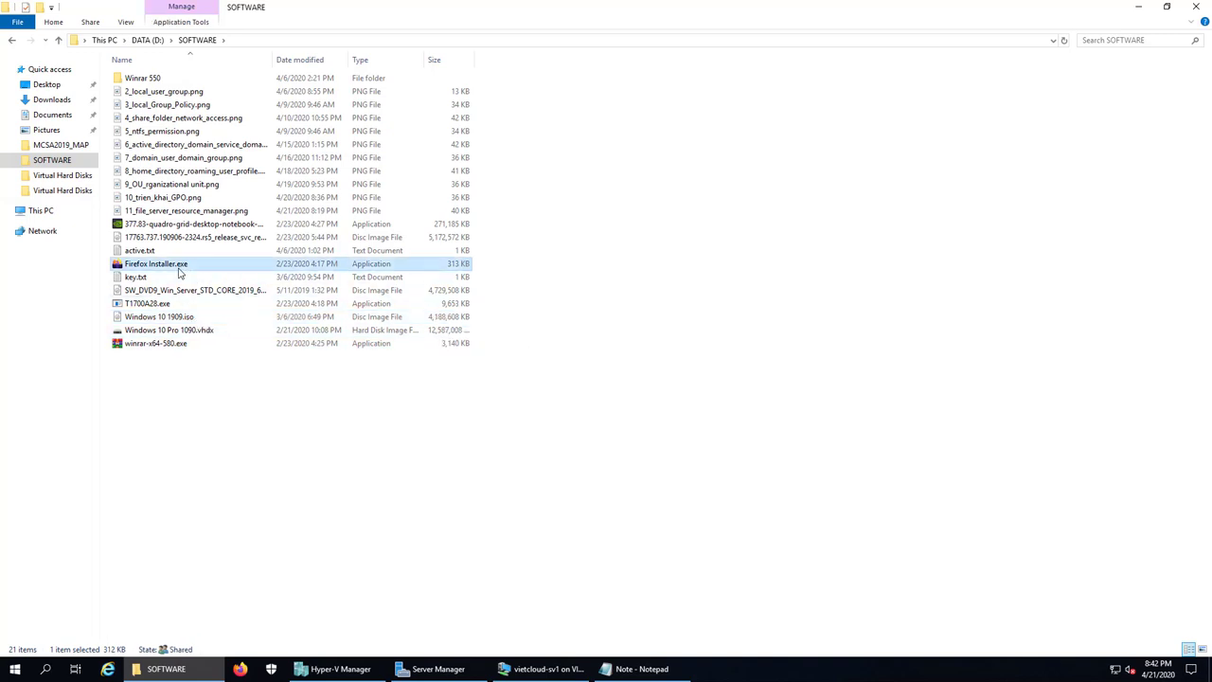
click(291, 486)
click(24, 671)
Step: Open the \\sv1\DATA\KETOAN share through Run with \\sv1
right_click(24, 670)
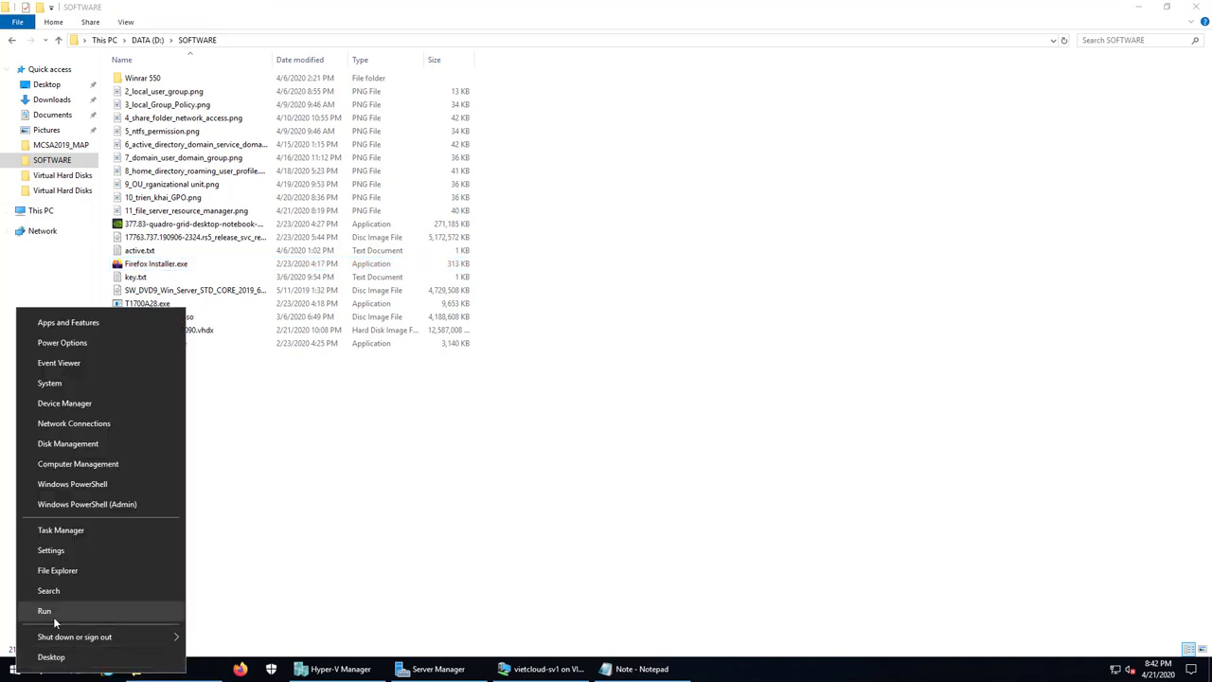
click(57, 619)
text(\\)
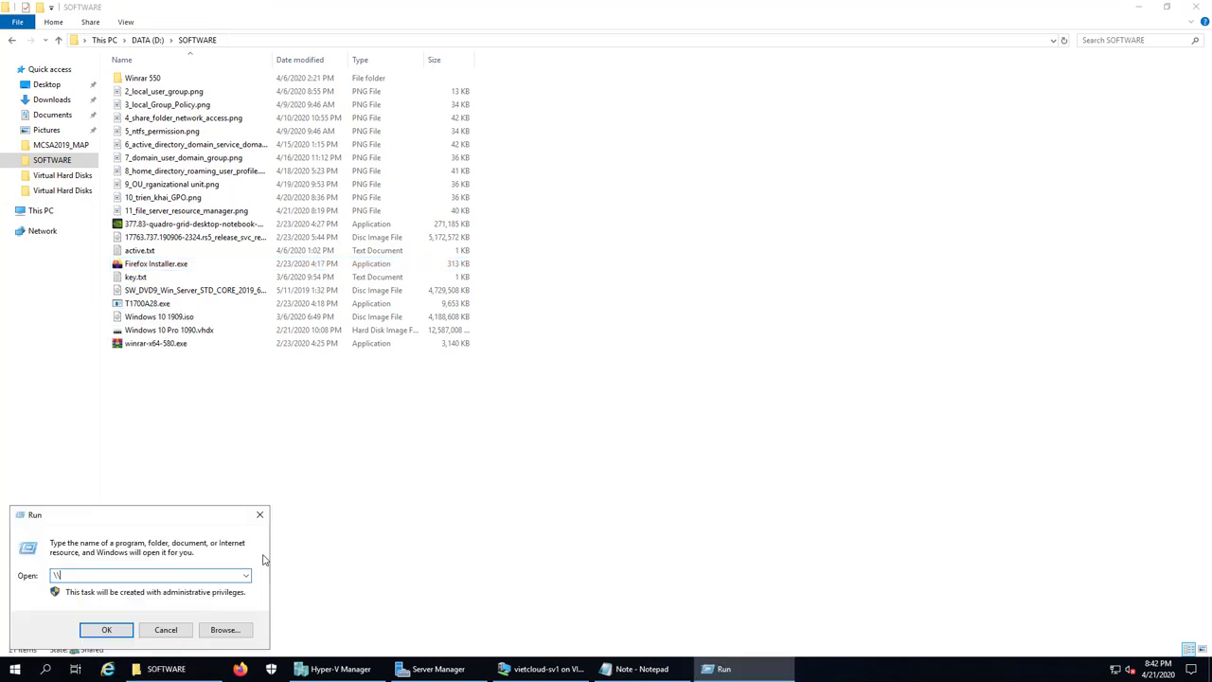
text(sv1)
key(Return)
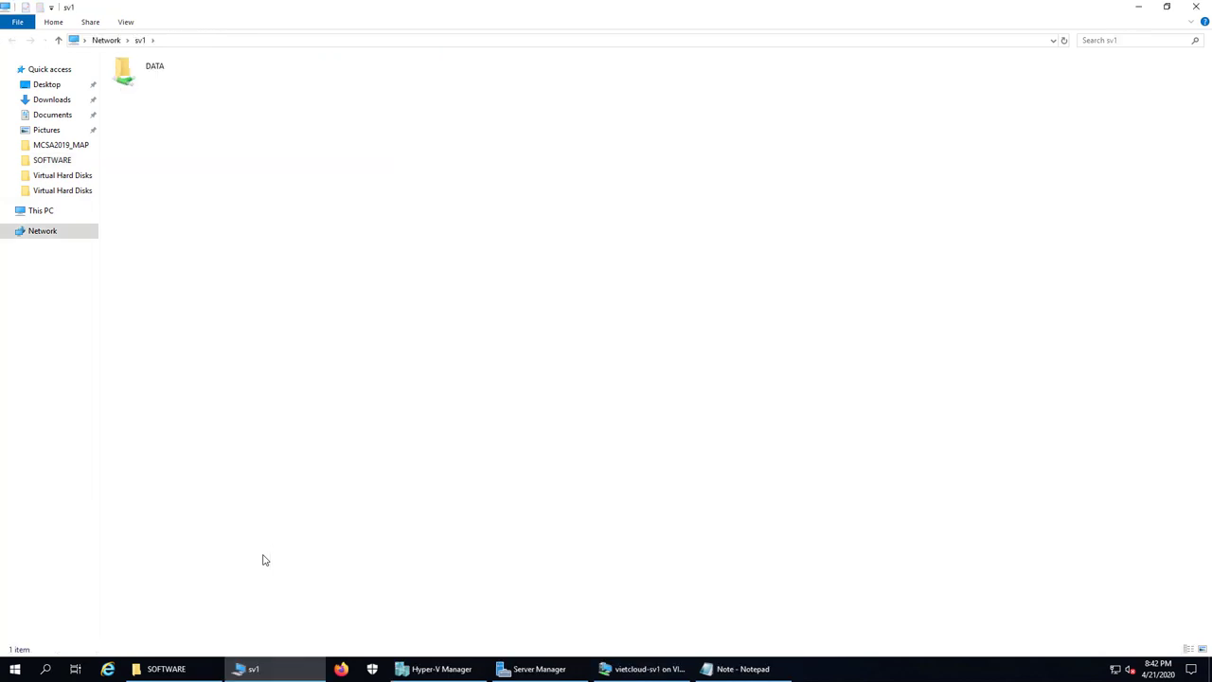
click(145, 86)
double_click(145, 85)
double_click(148, 80)
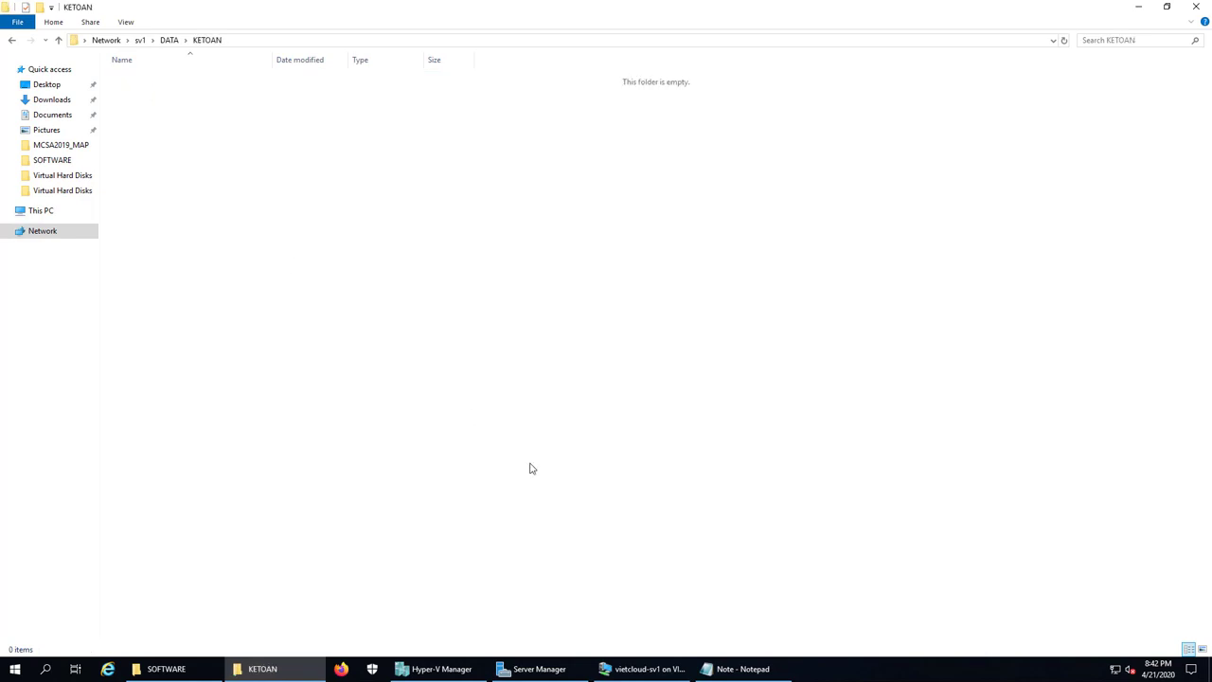
Step: Resize the KETOAN window and place it to the right of SOFTWARE
click(243, 669)
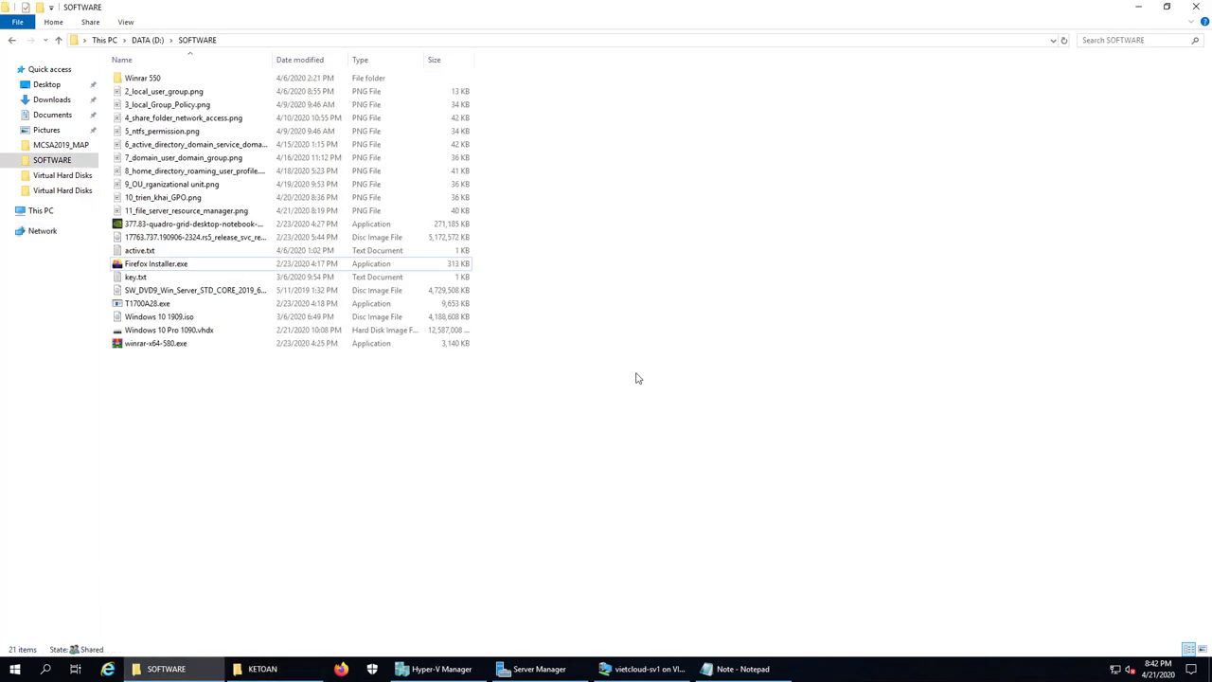
click(244, 670)
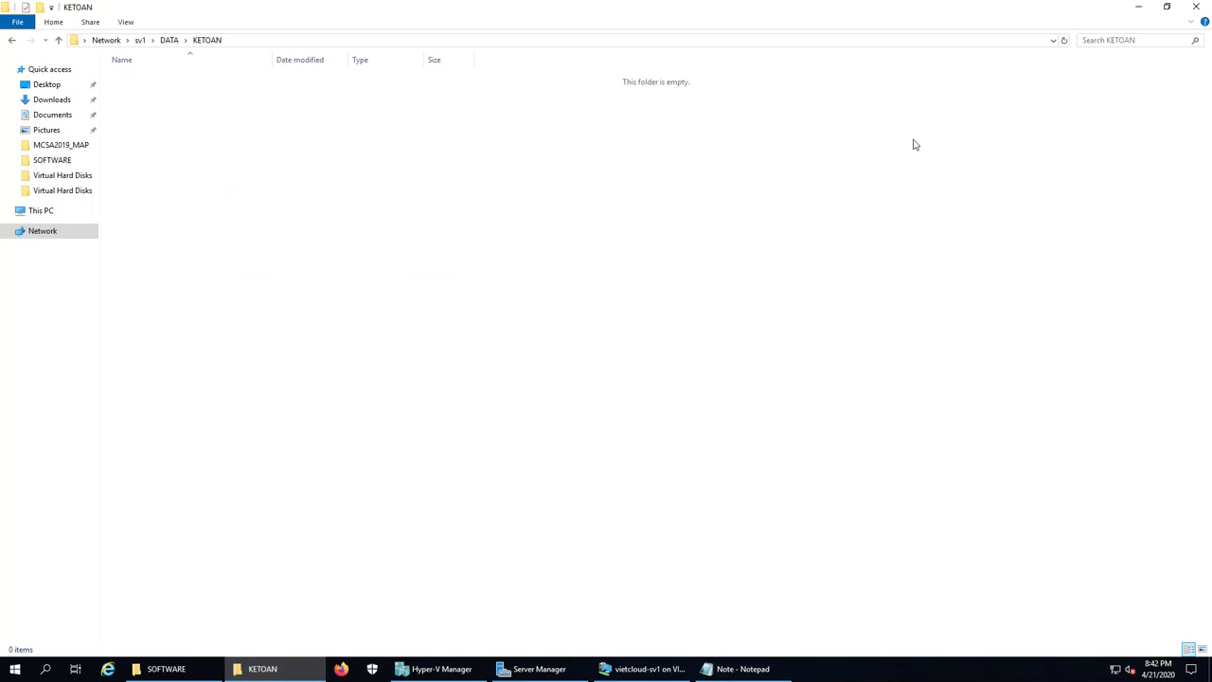
click(1165, 10)
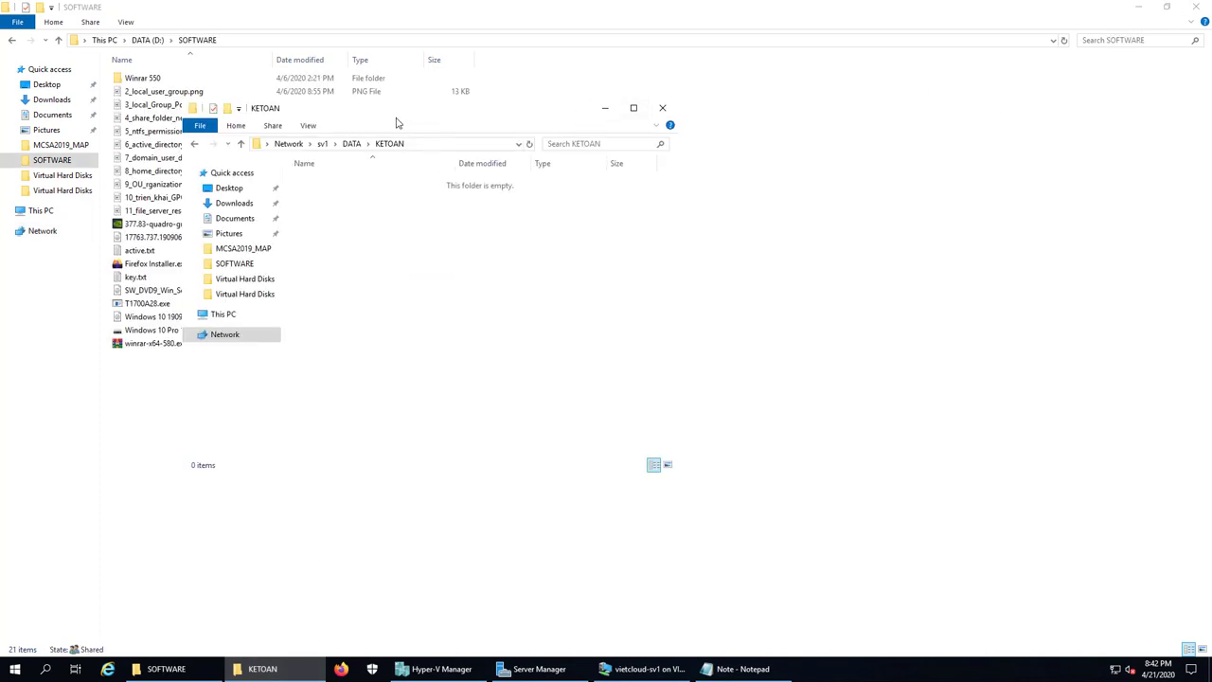
drag(395, 122, 787, 160)
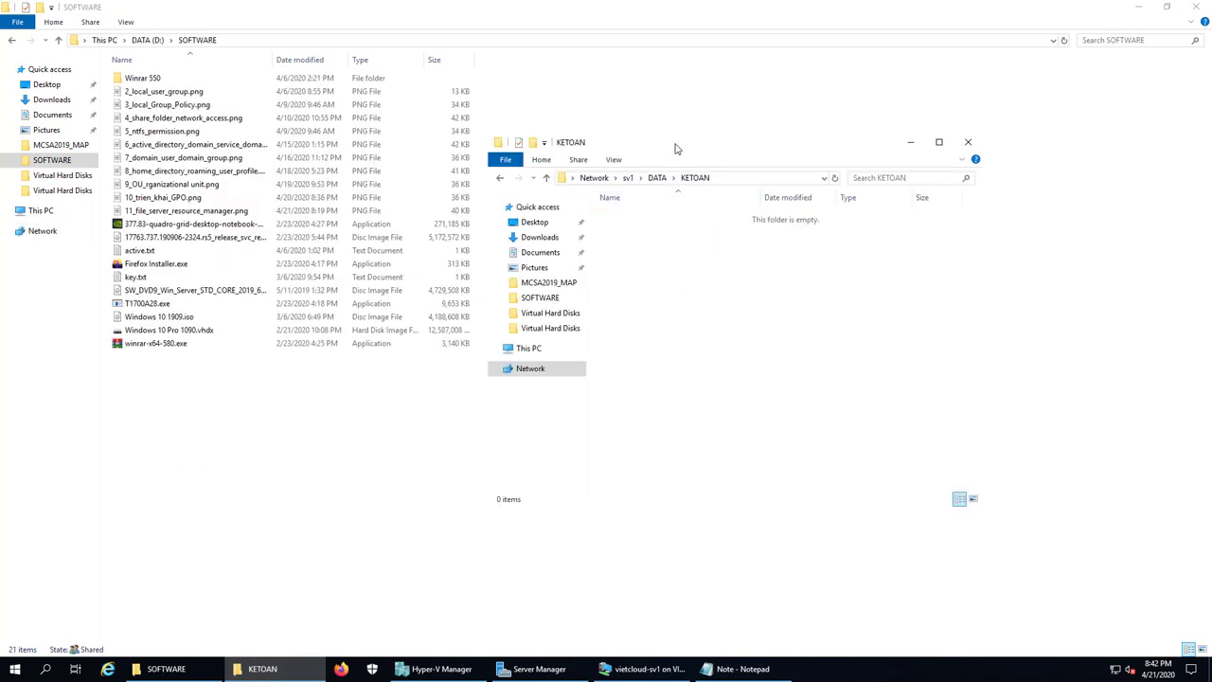
drag(677, 149, 786, 156)
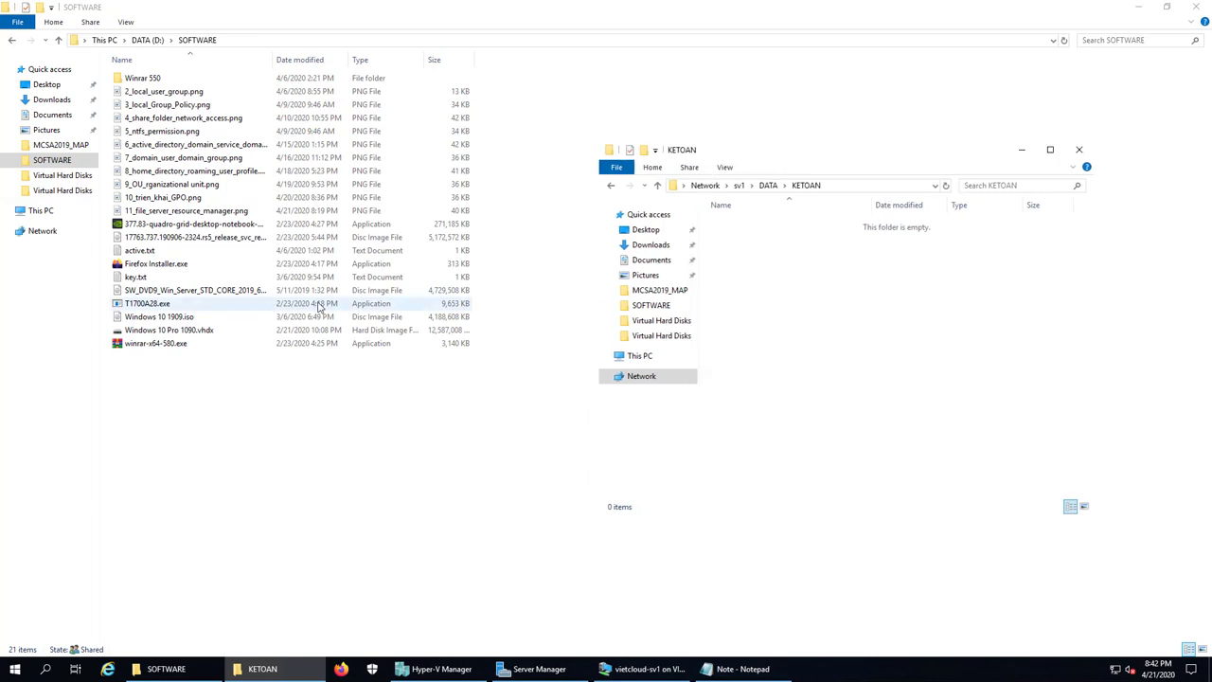
Step: Paste the 3.99 GB Windows 10 1909.iso into KETOAN and dismiss the not-enough-space refusal
right_click(169, 318)
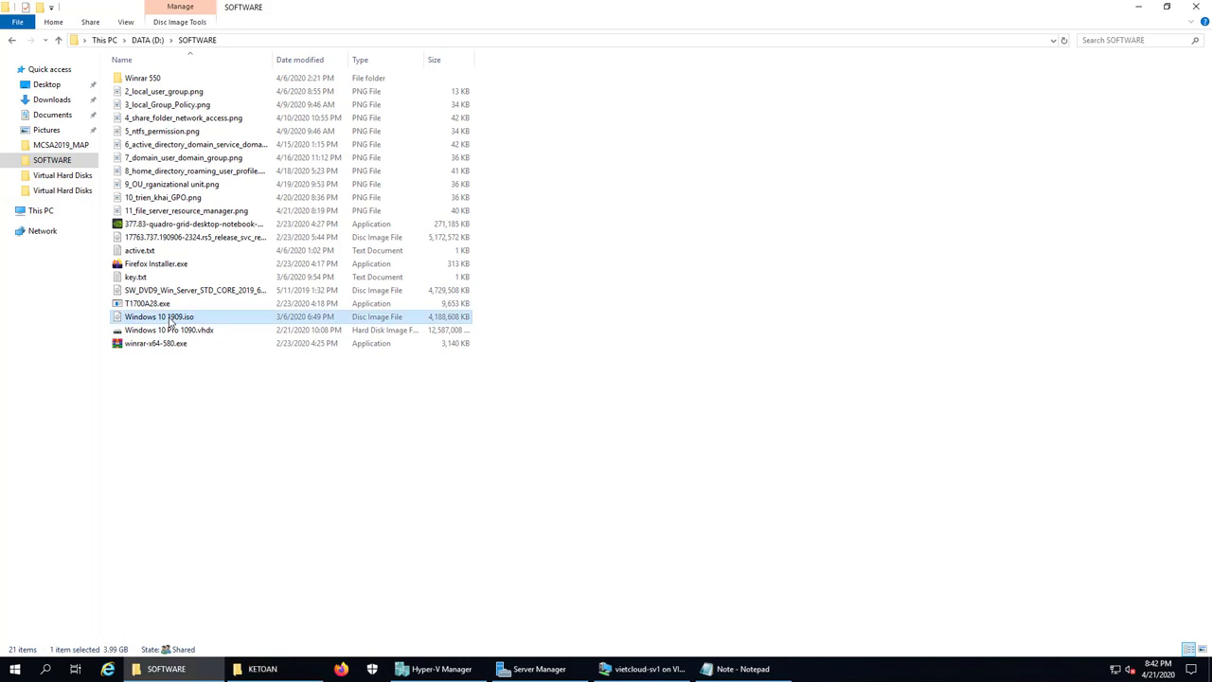
click(217, 564)
click(273, 667)
right_click(833, 337)
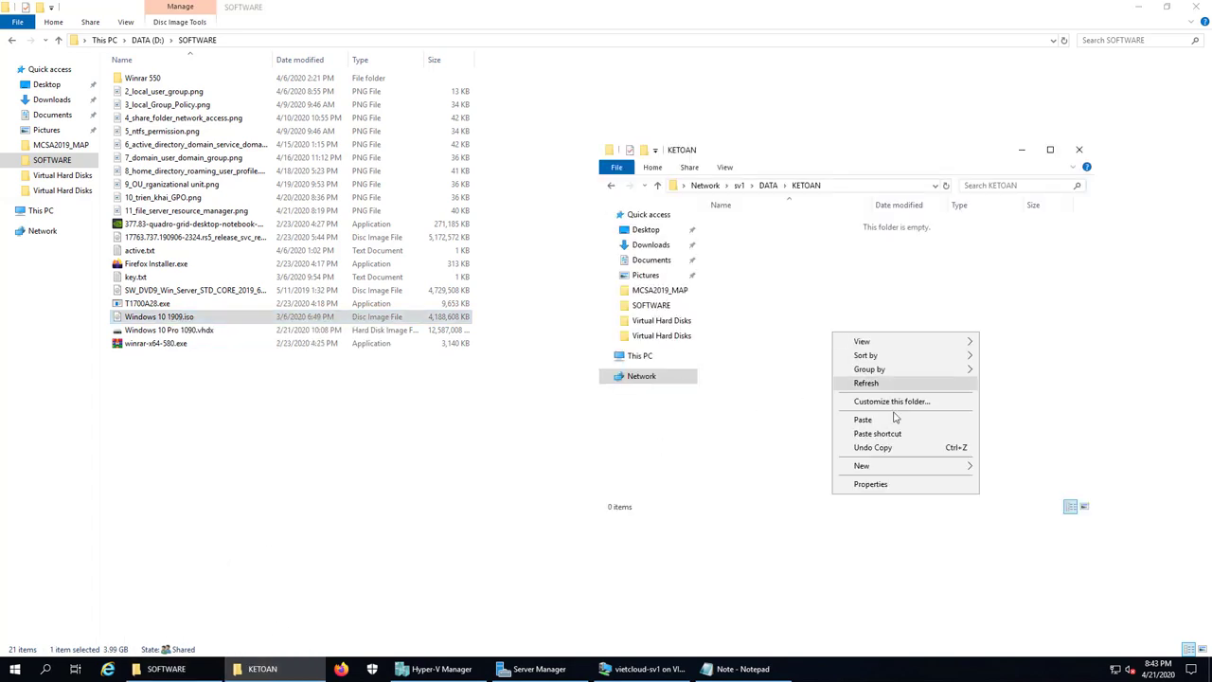
click(934, 413)
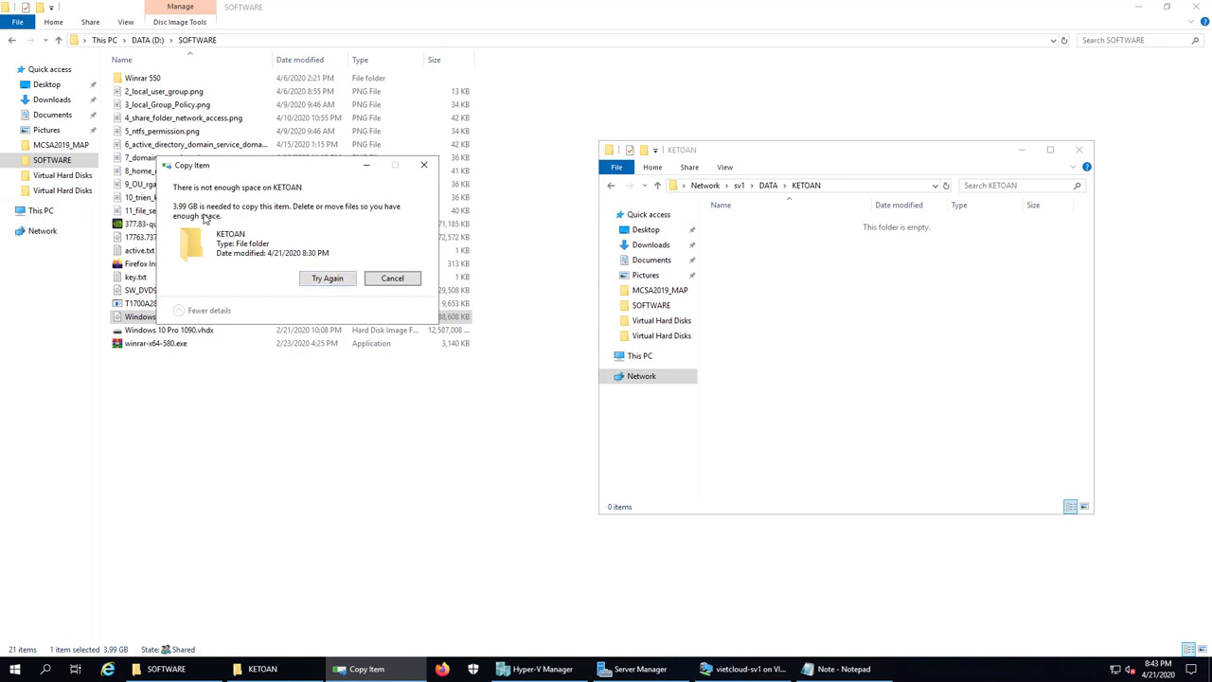
click(391, 283)
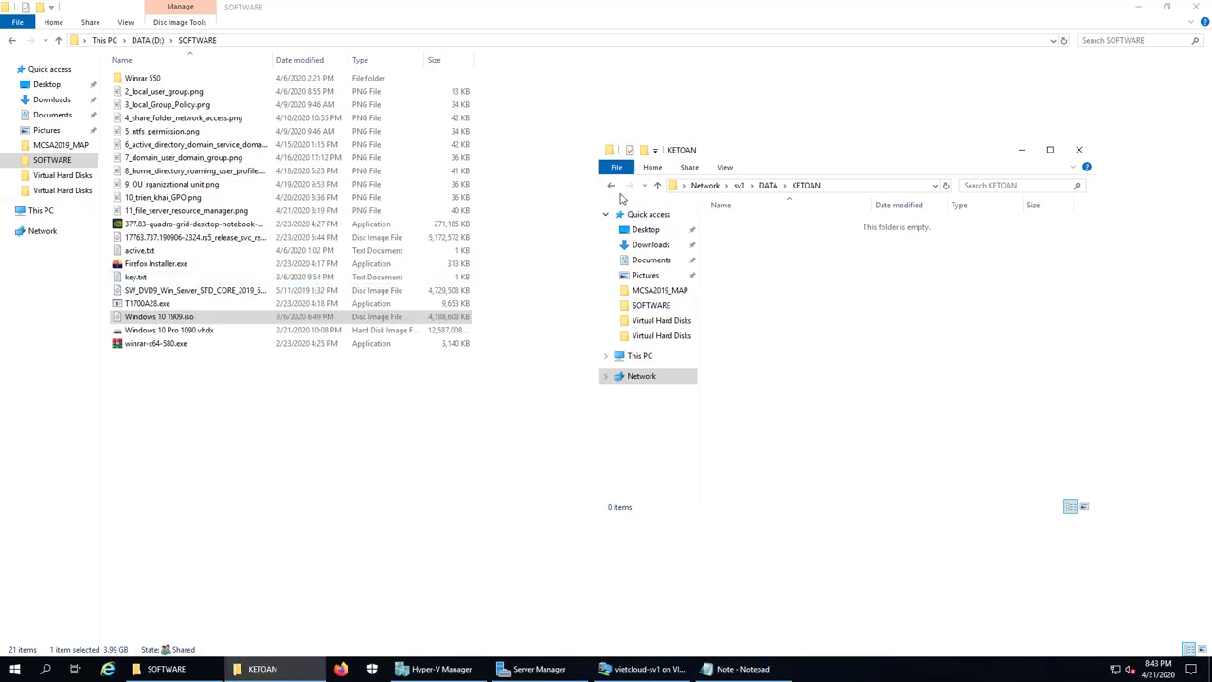
Step: Reopen KETOAN and copy key.txt from SOFTWARE into it
click(612, 186)
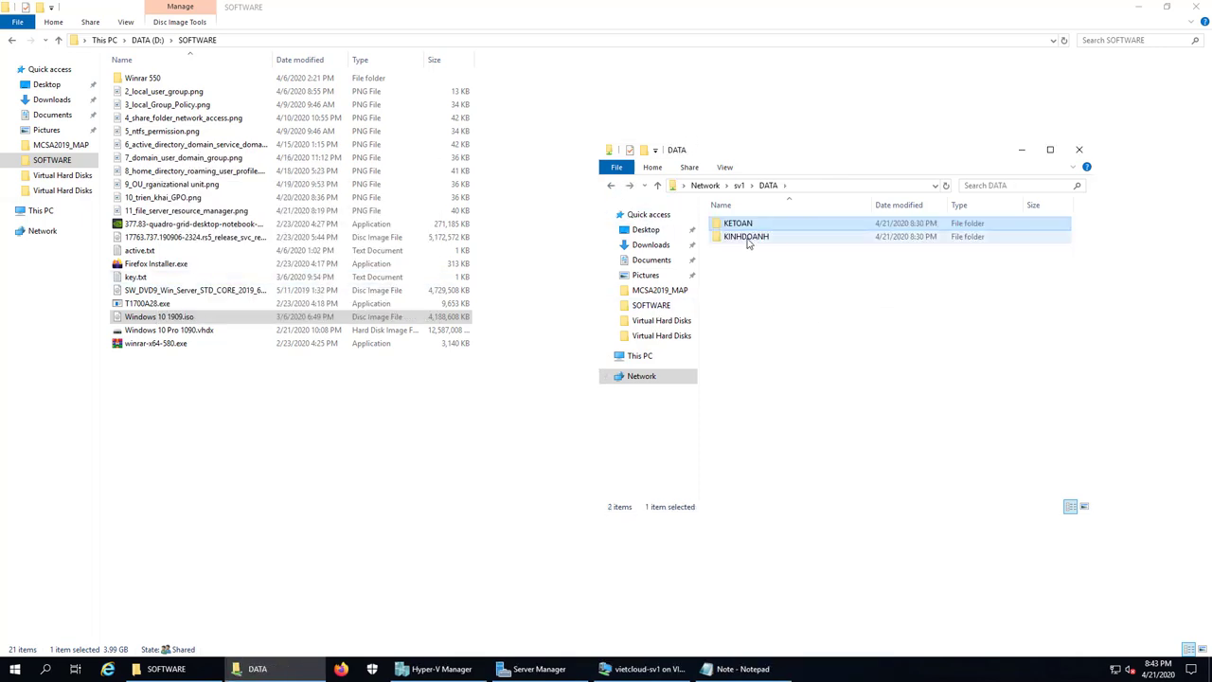
double_click(745, 227)
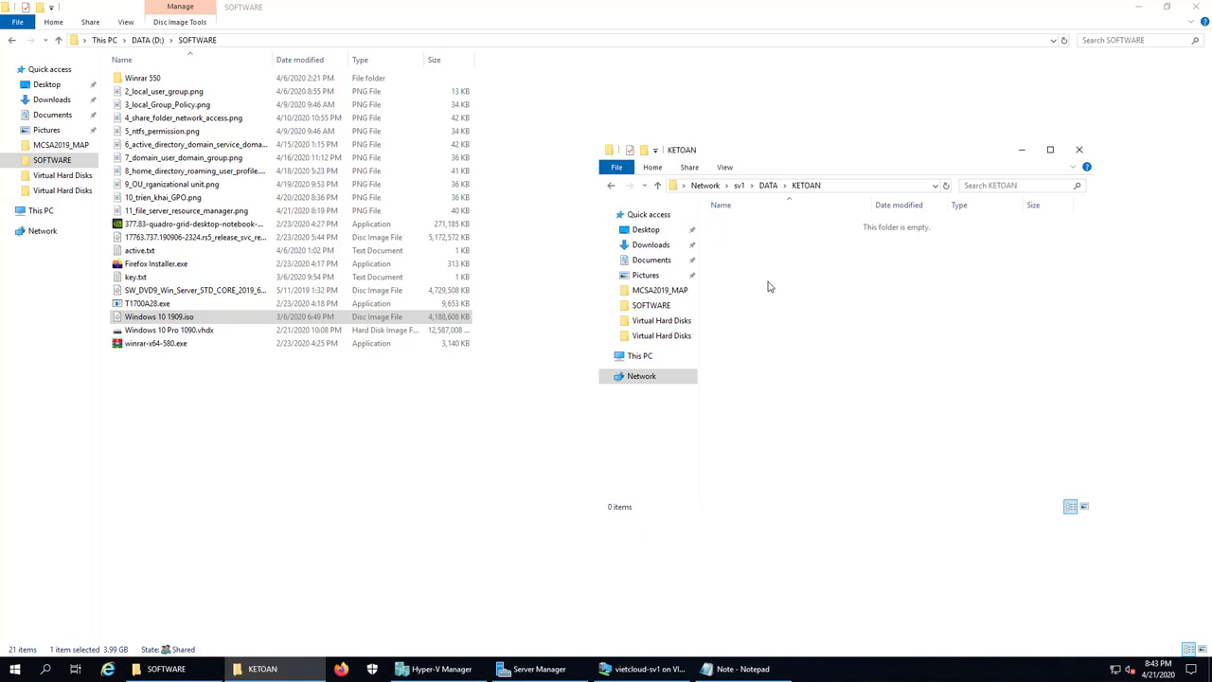
click(206, 320)
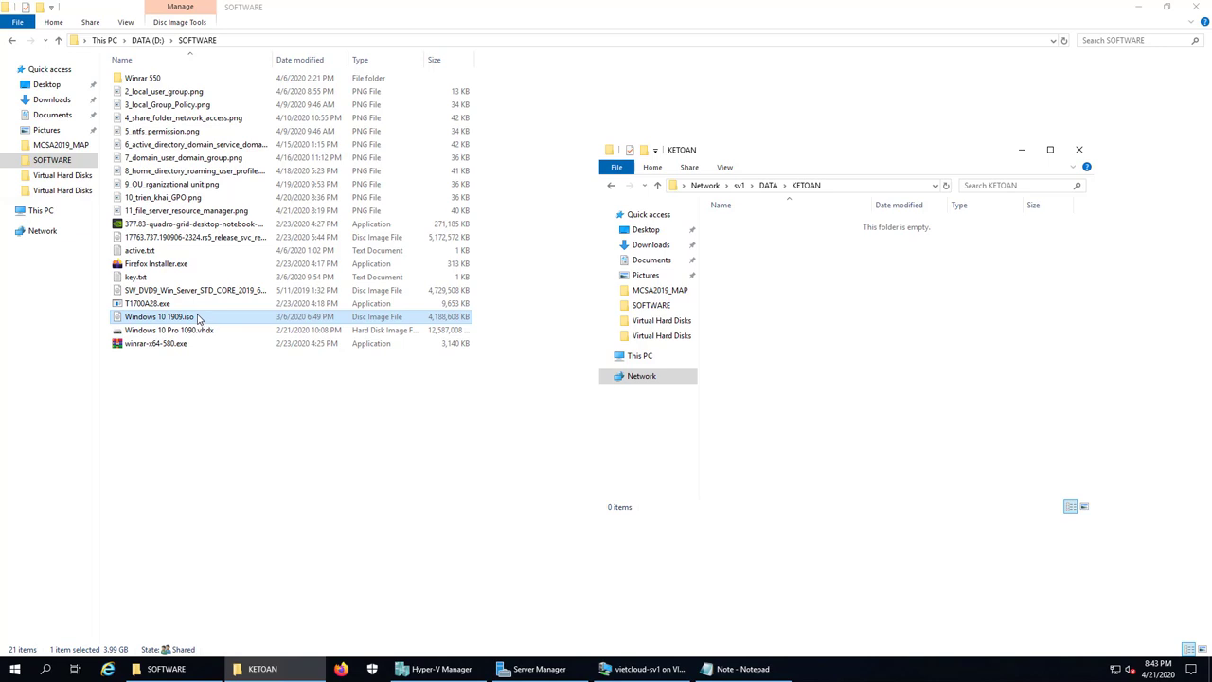
click(136, 277)
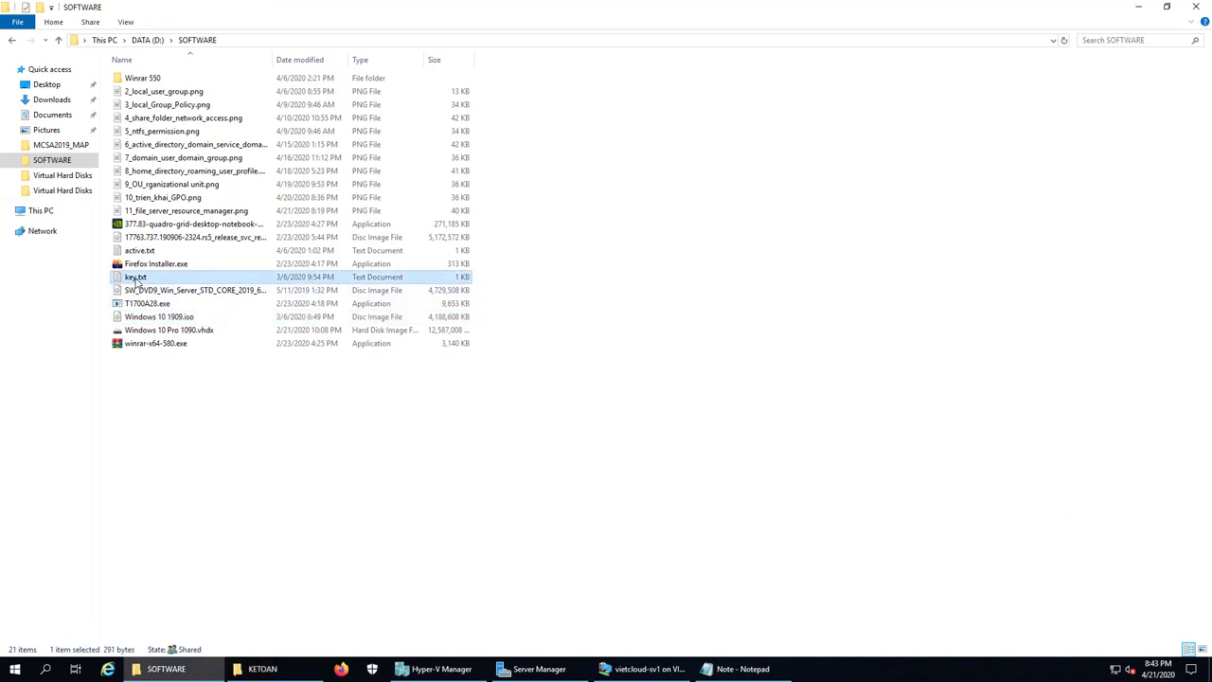
right_click(135, 282)
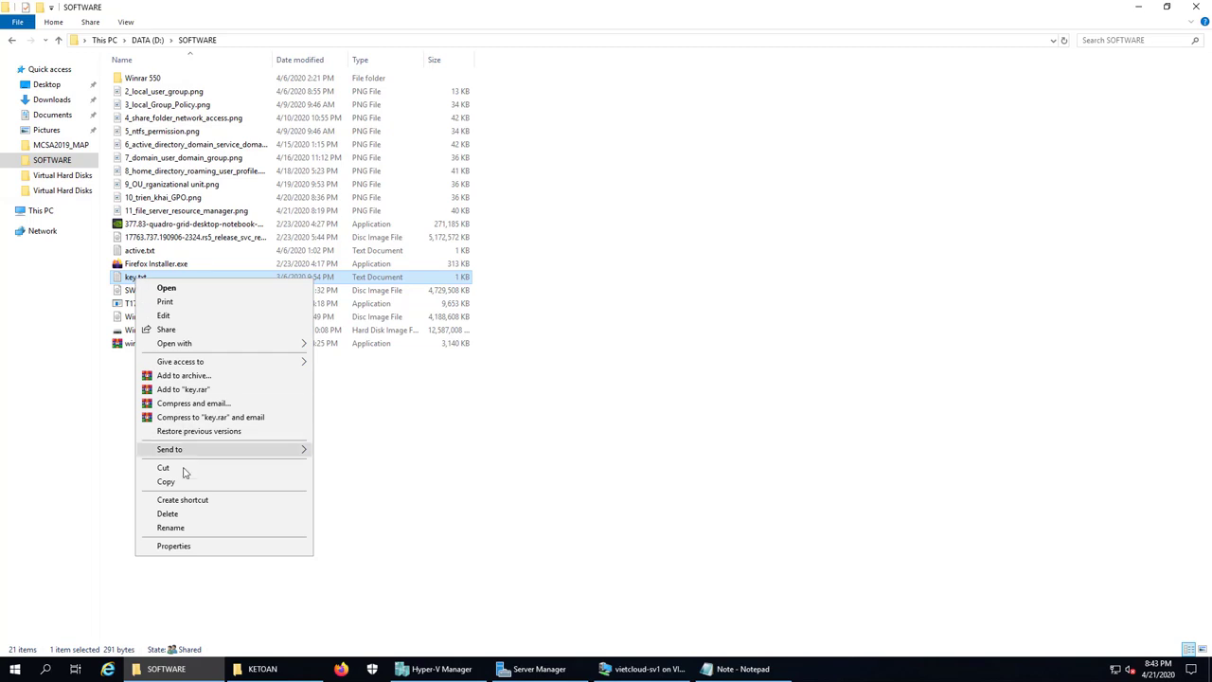
click(183, 481)
key(alt+Tab)
right_click(814, 322)
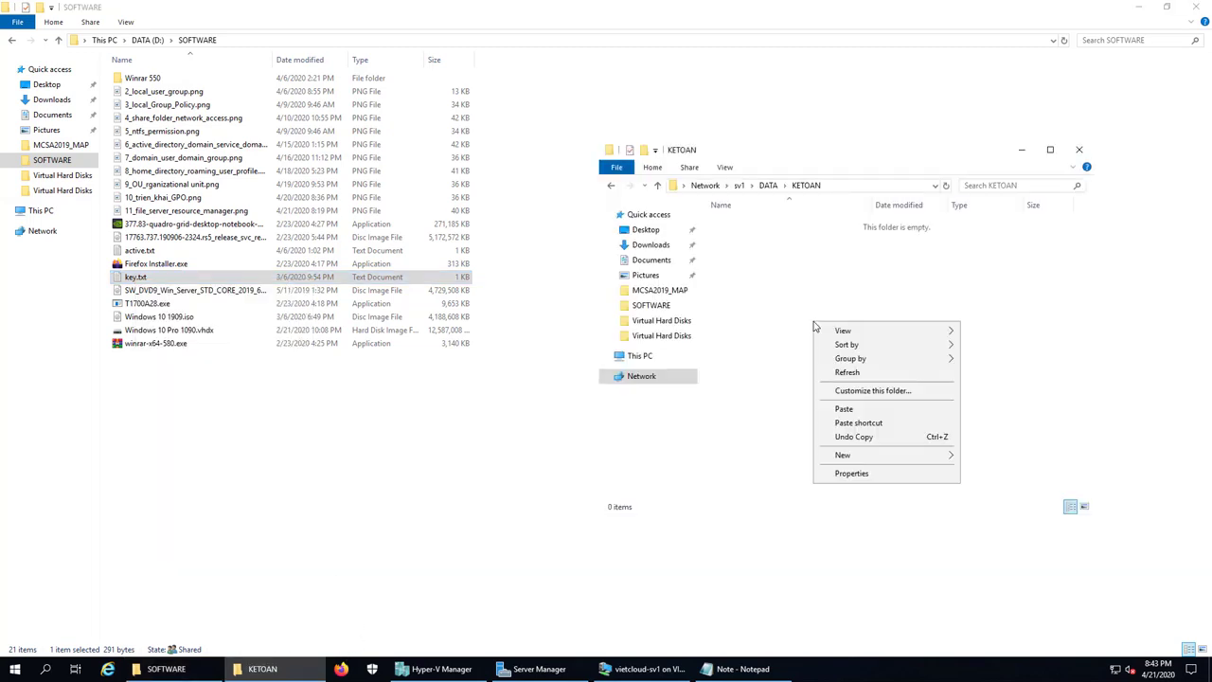
click(838, 409)
click(855, 360)
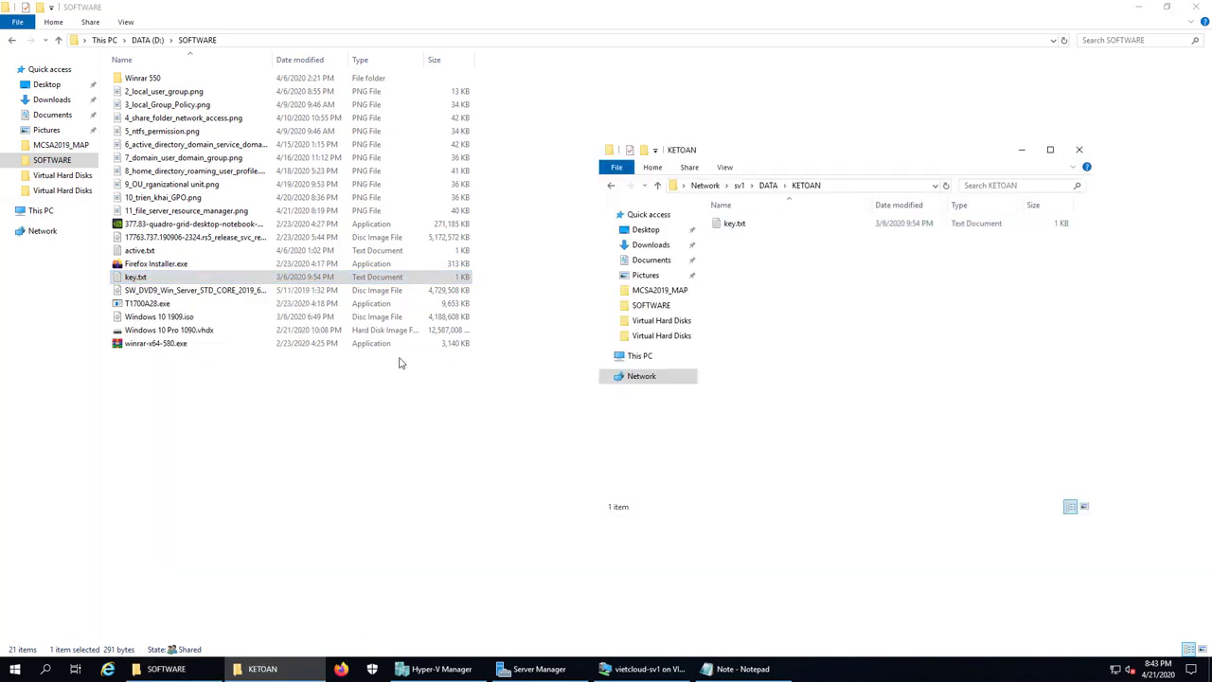
Step: Copy the 313 KB Firefox Installer.exe into KETOAN, then go back to the DATA share
click(152, 265)
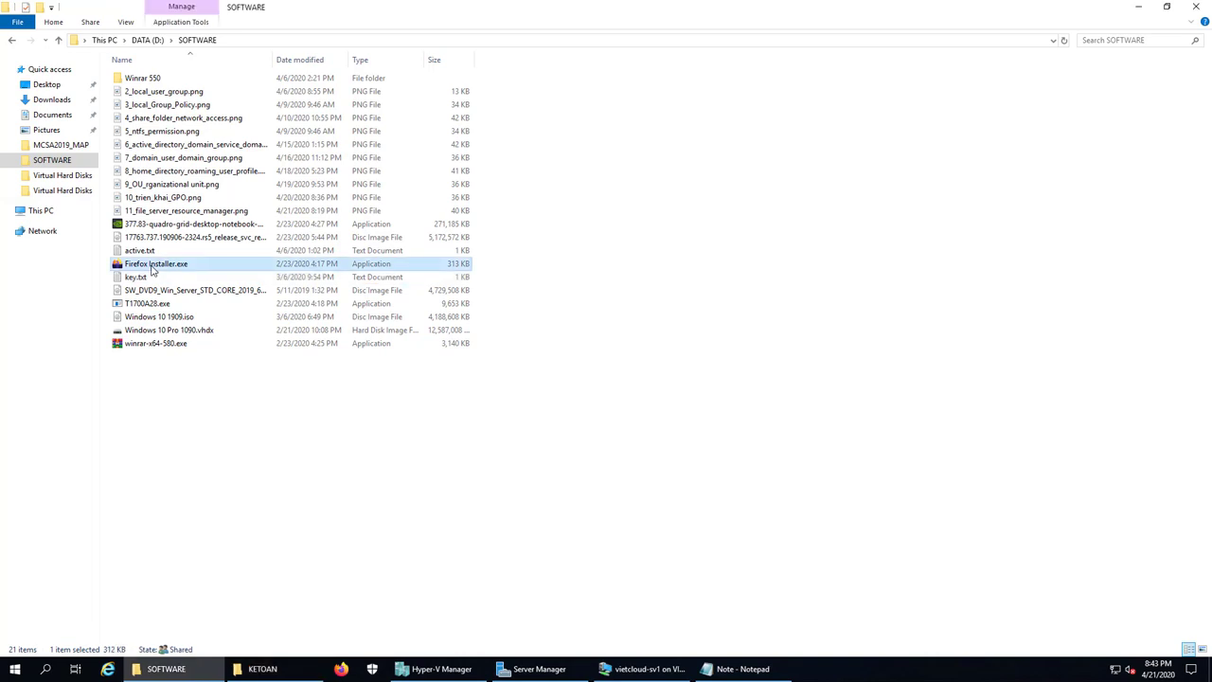
right_click(152, 269)
click(231, 542)
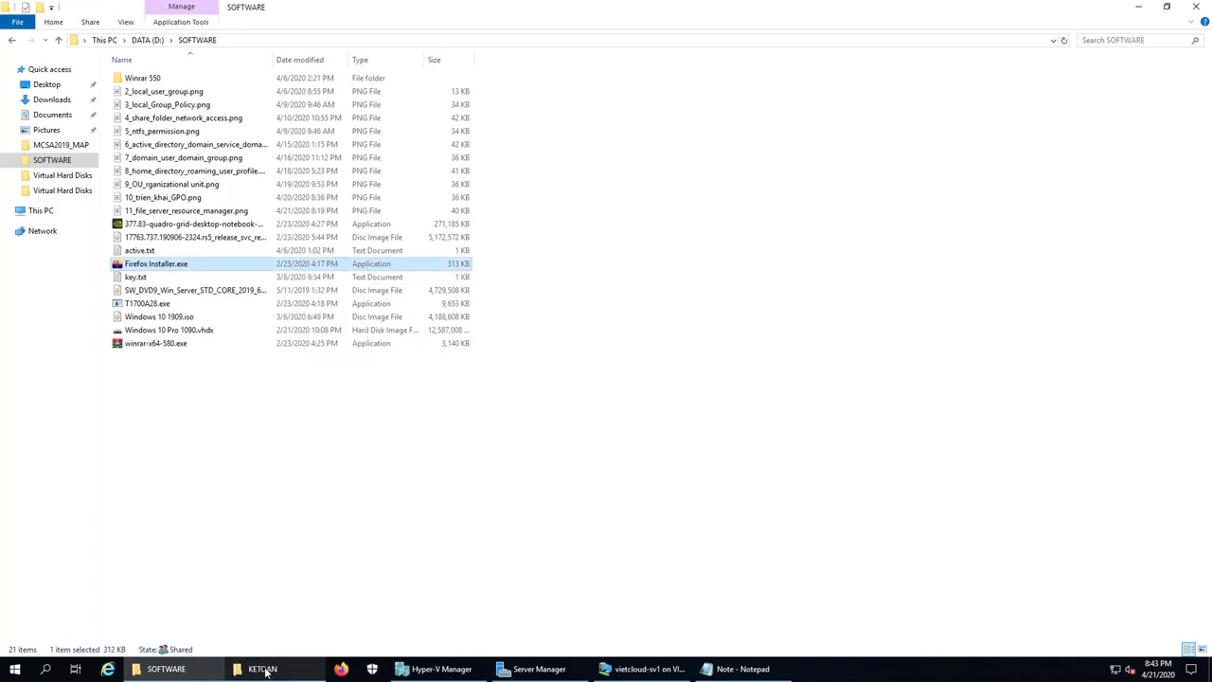
click(266, 671)
right_click(786, 322)
click(834, 410)
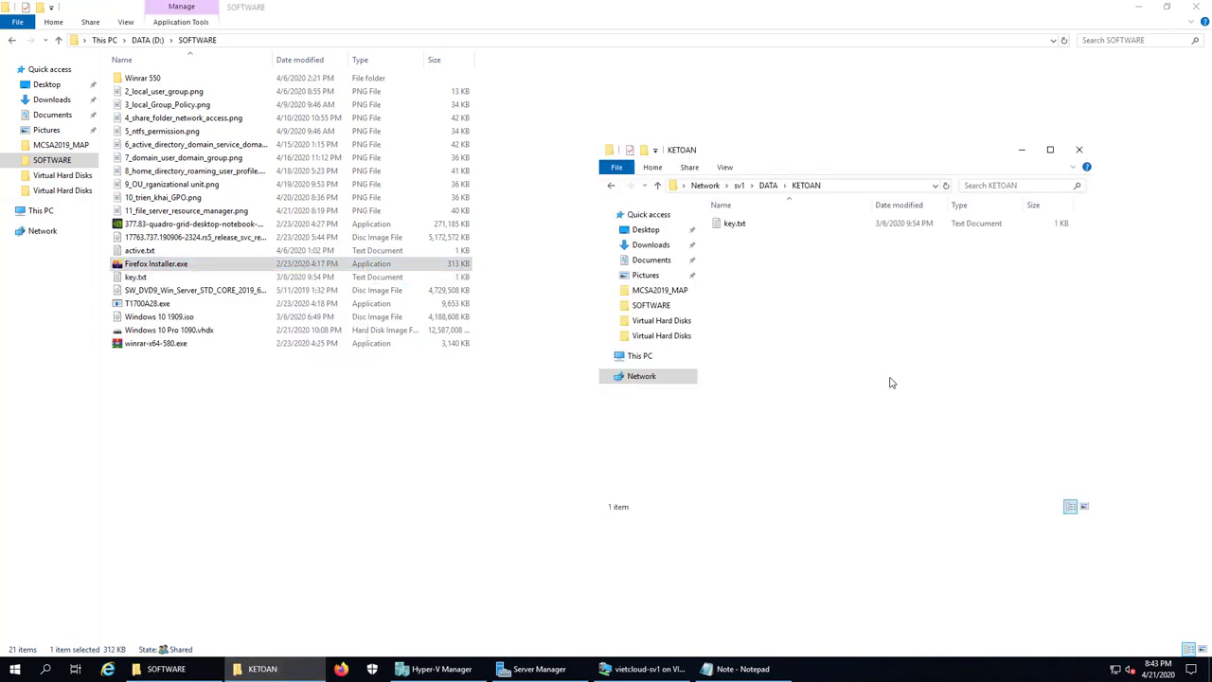
click(812, 344)
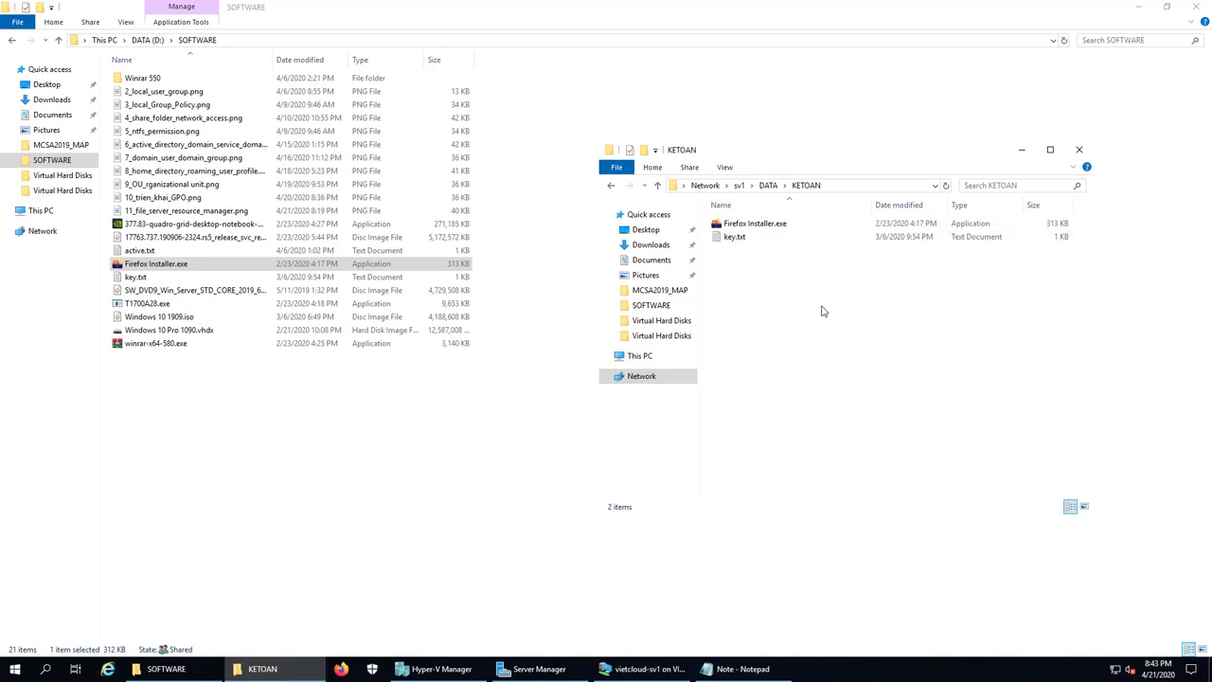
click(758, 225)
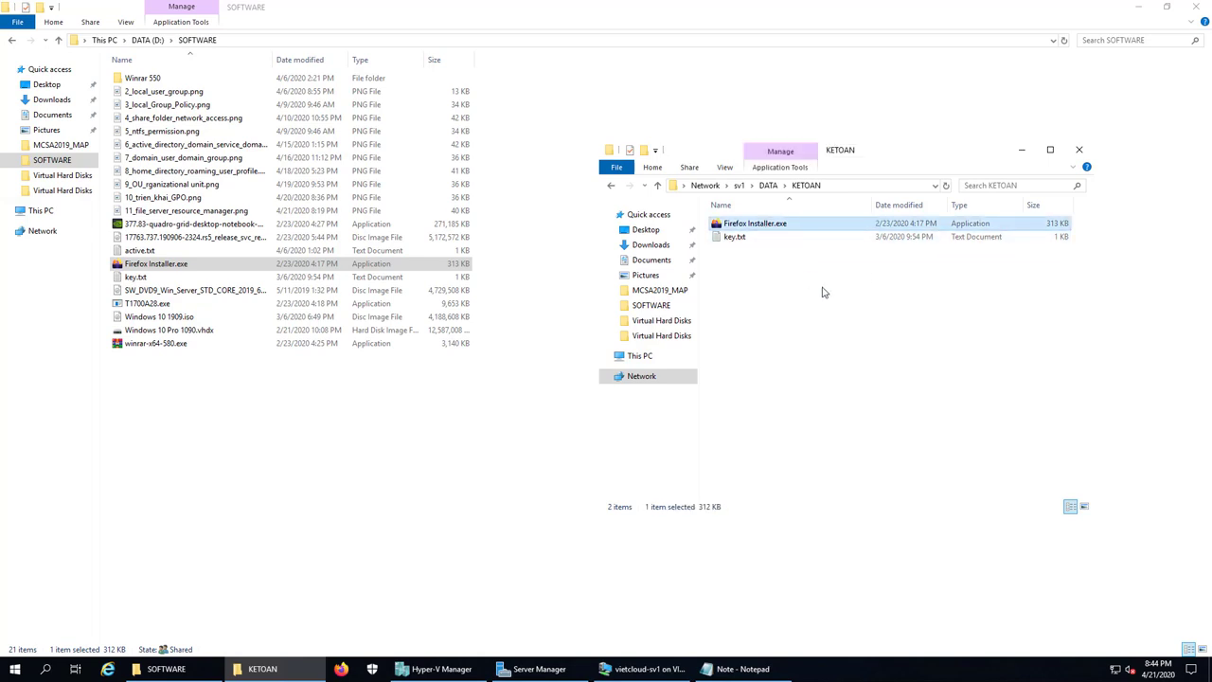
click(612, 186)
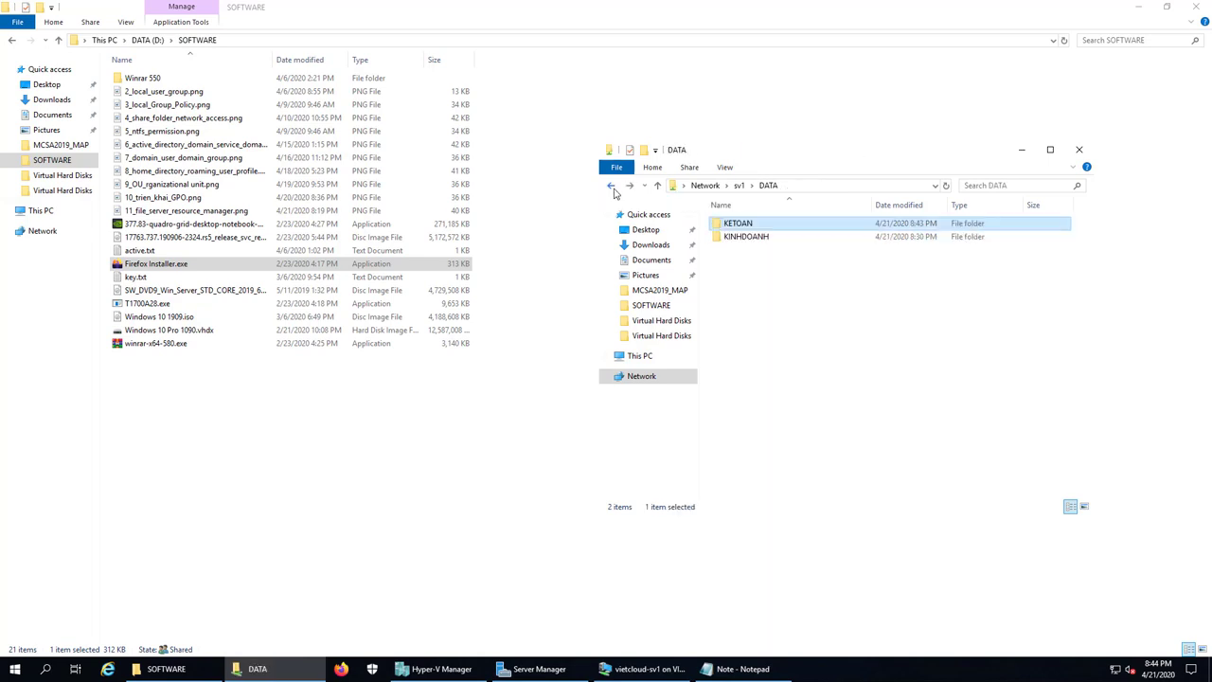
Step: Open KINHDOANH and try pasting Firefox Installer.exe, dismissing the Access Denied refusal
double_click(748, 236)
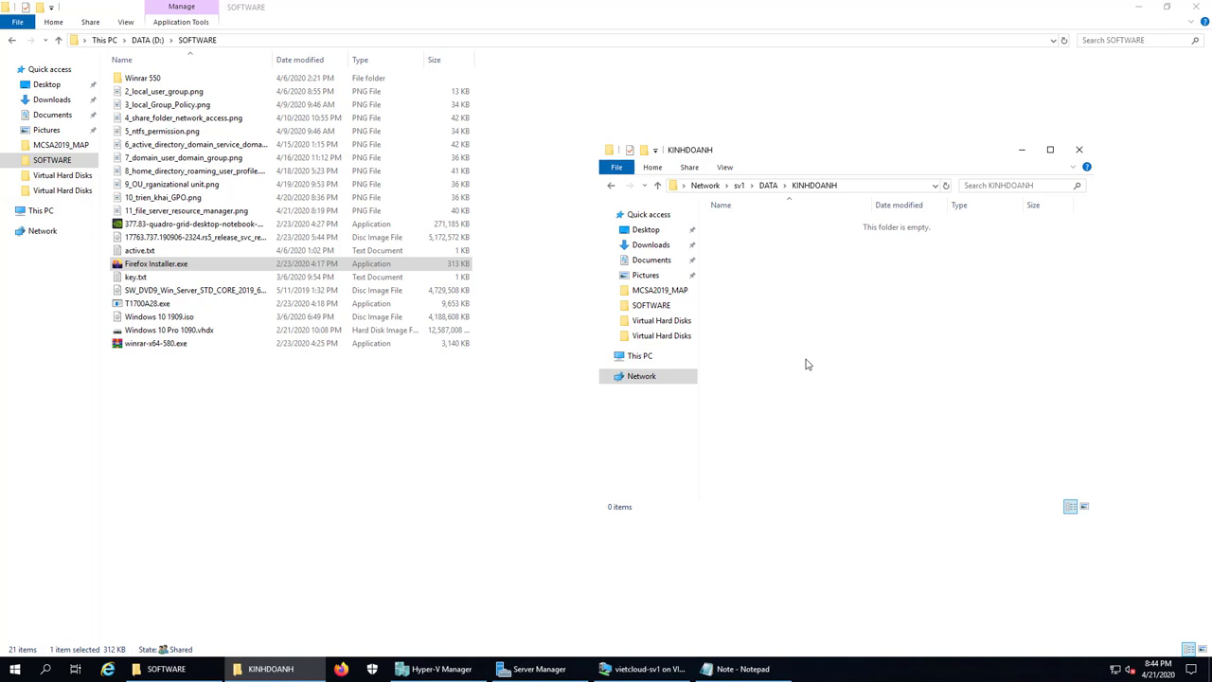
click(161, 265)
right_click(161, 269)
click(227, 538)
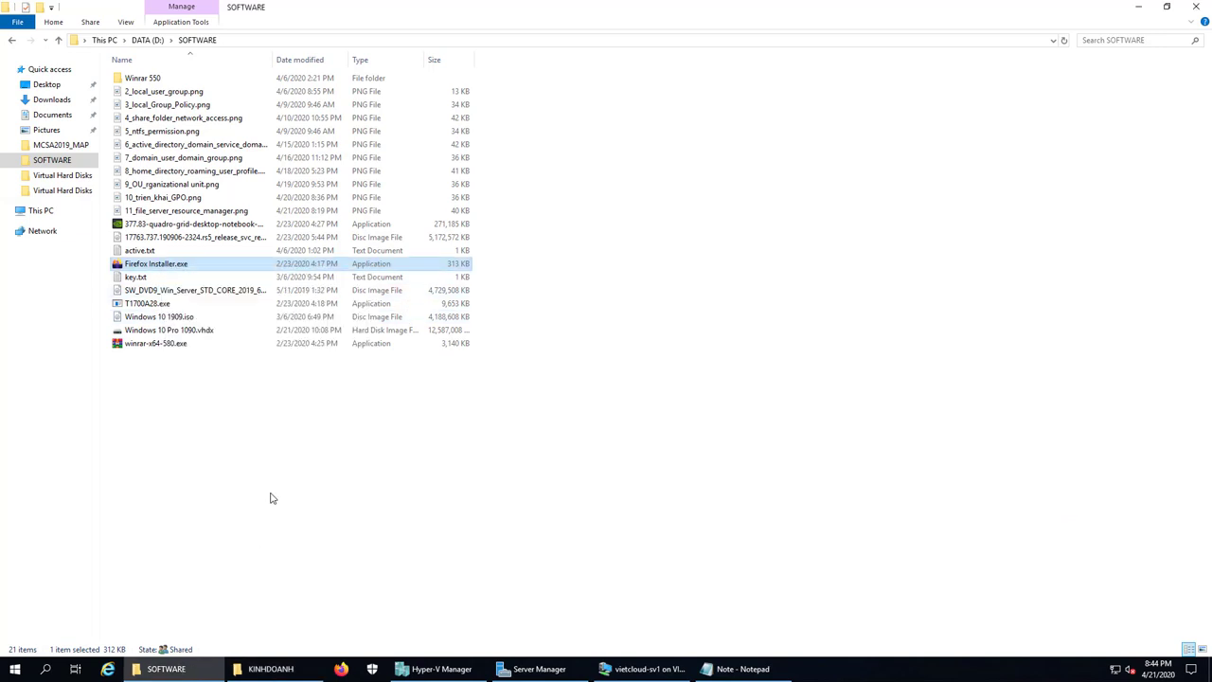
click(296, 670)
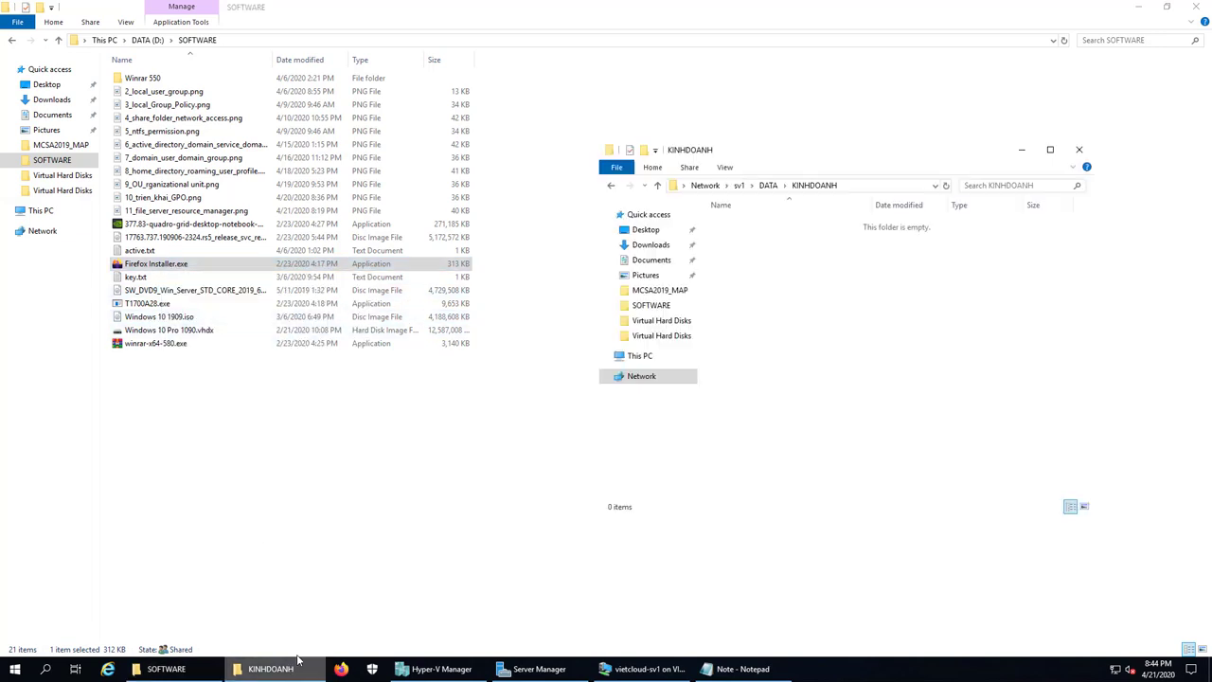
right_click(817, 342)
click(838, 395)
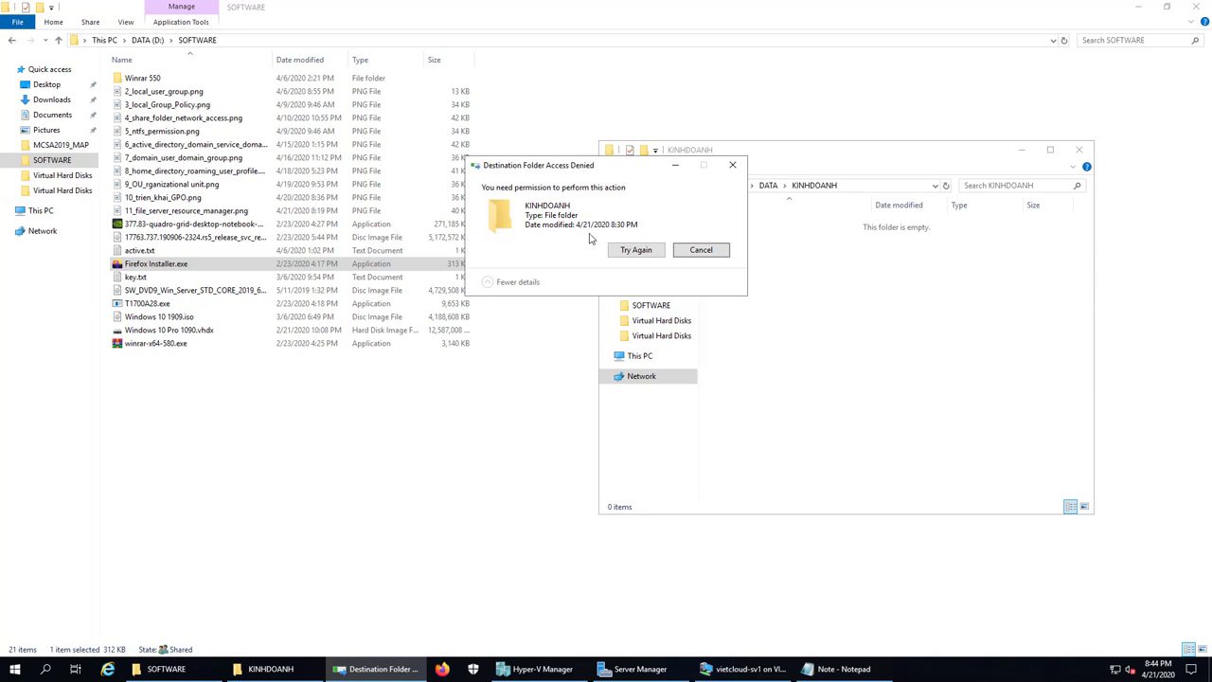
click(701, 249)
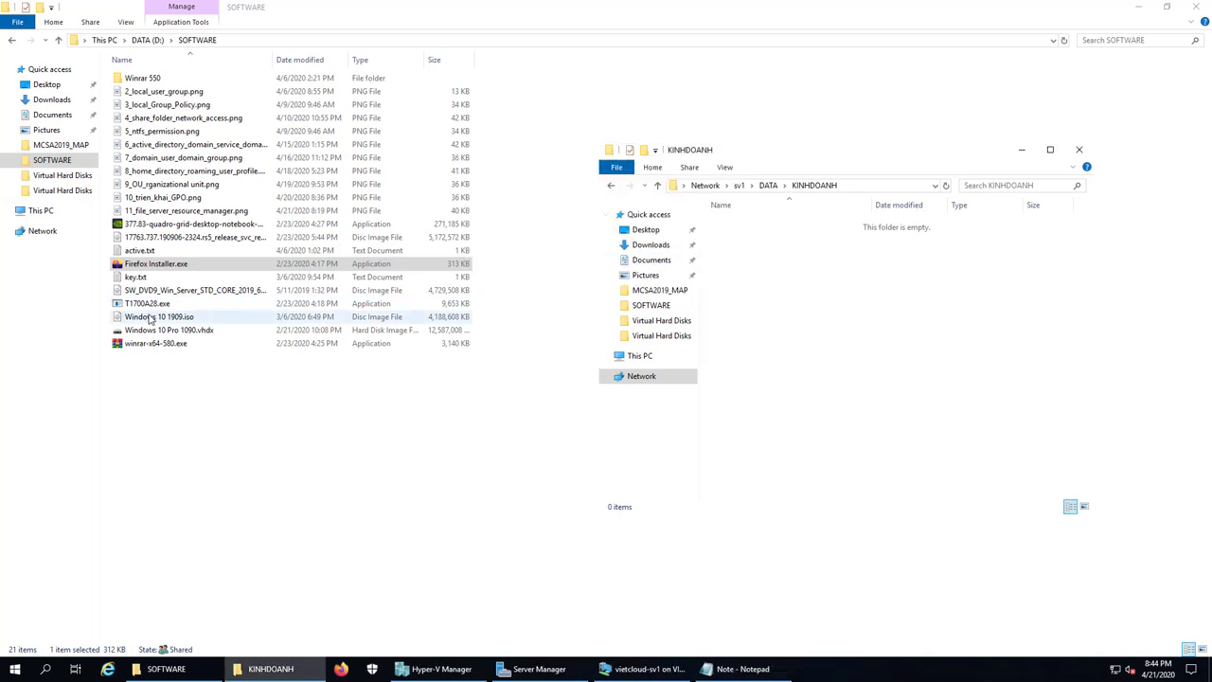
Step: Copy key.txt into KINHDOANH successfully
right_click(139, 282)
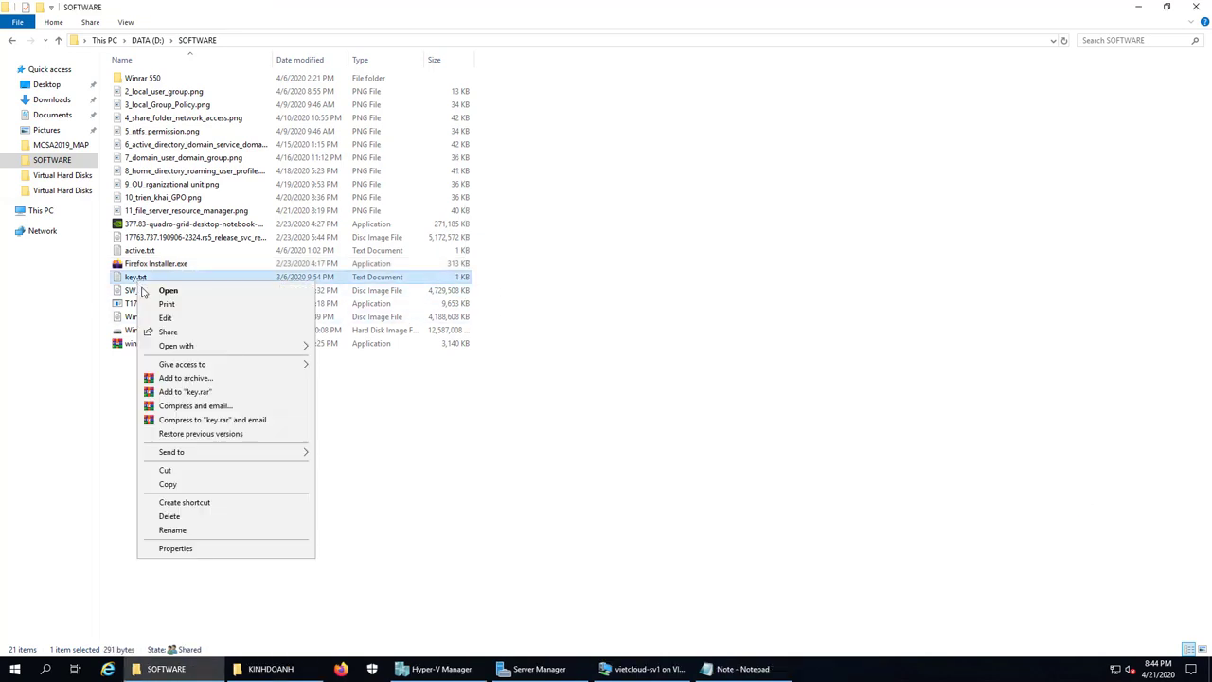
click(187, 485)
click(273, 672)
right_click(811, 325)
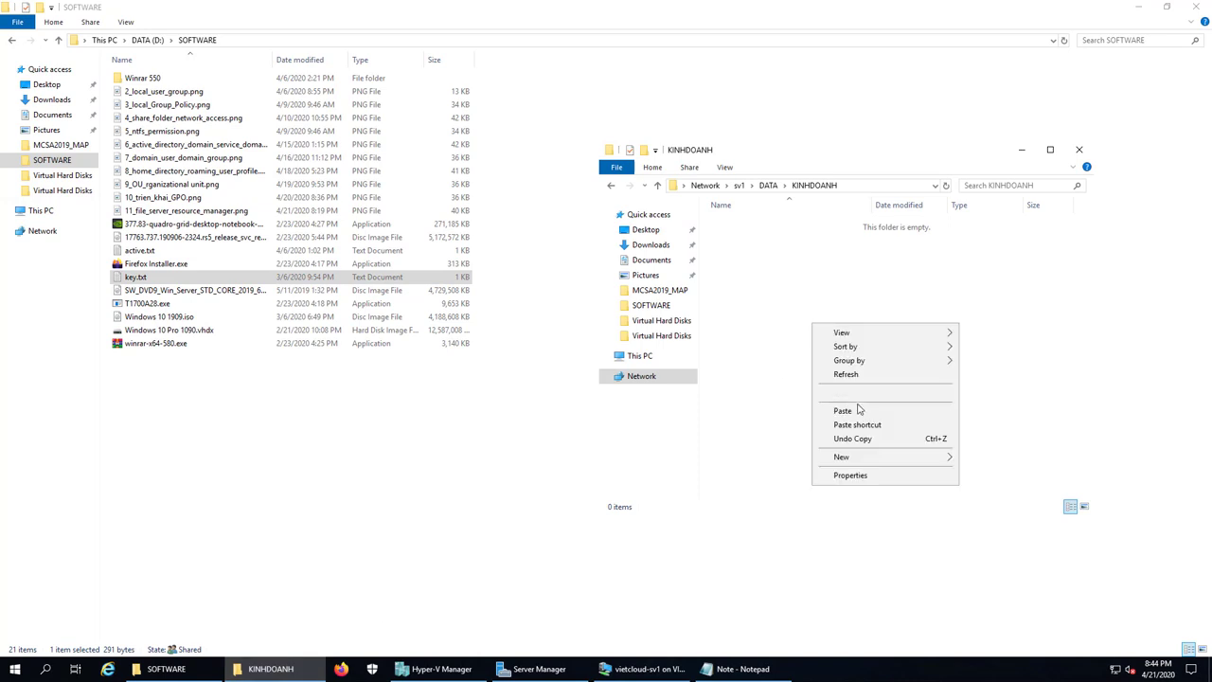
click(924, 411)
click(888, 384)
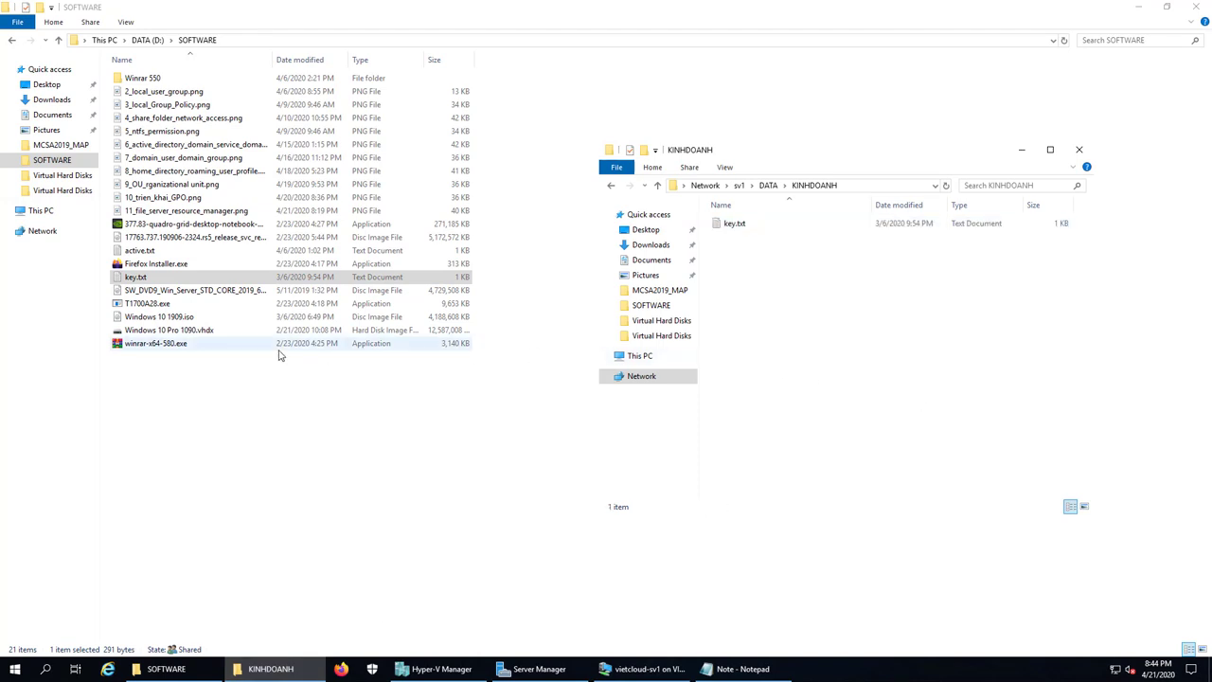
Step: Try pasting T1700A28.exe into KINHDOANH and dismiss the Access Denied refusal
click(150, 304)
right_click(154, 304)
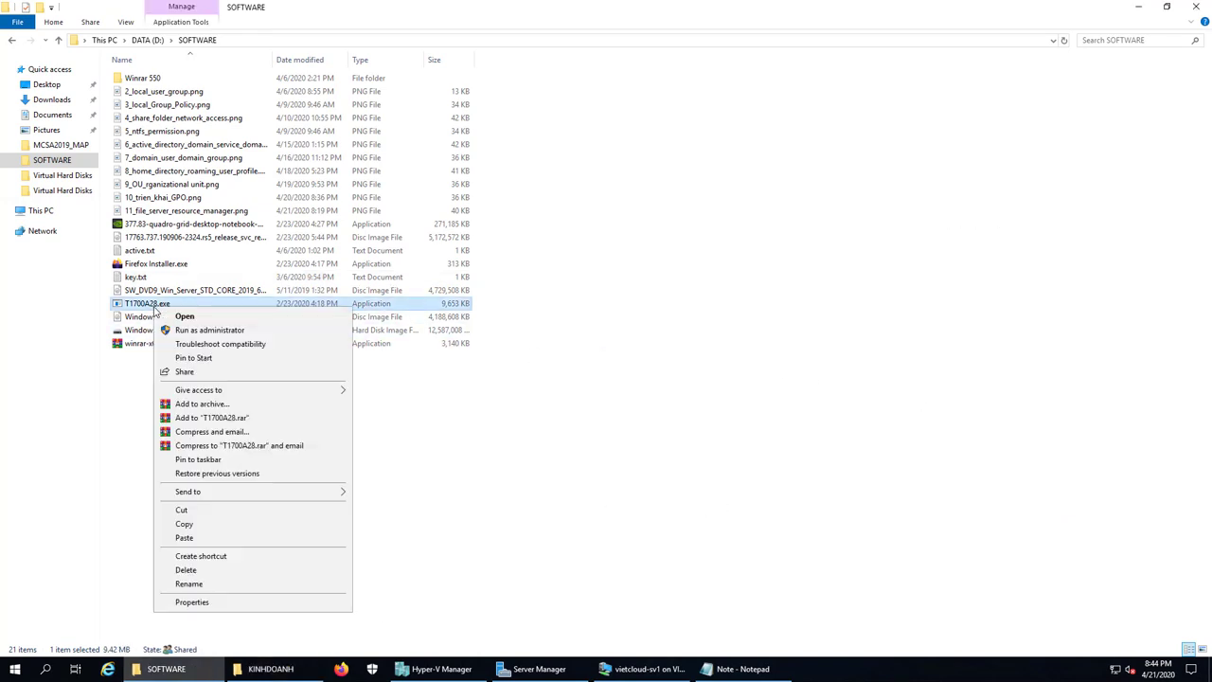
click(225, 524)
click(271, 668)
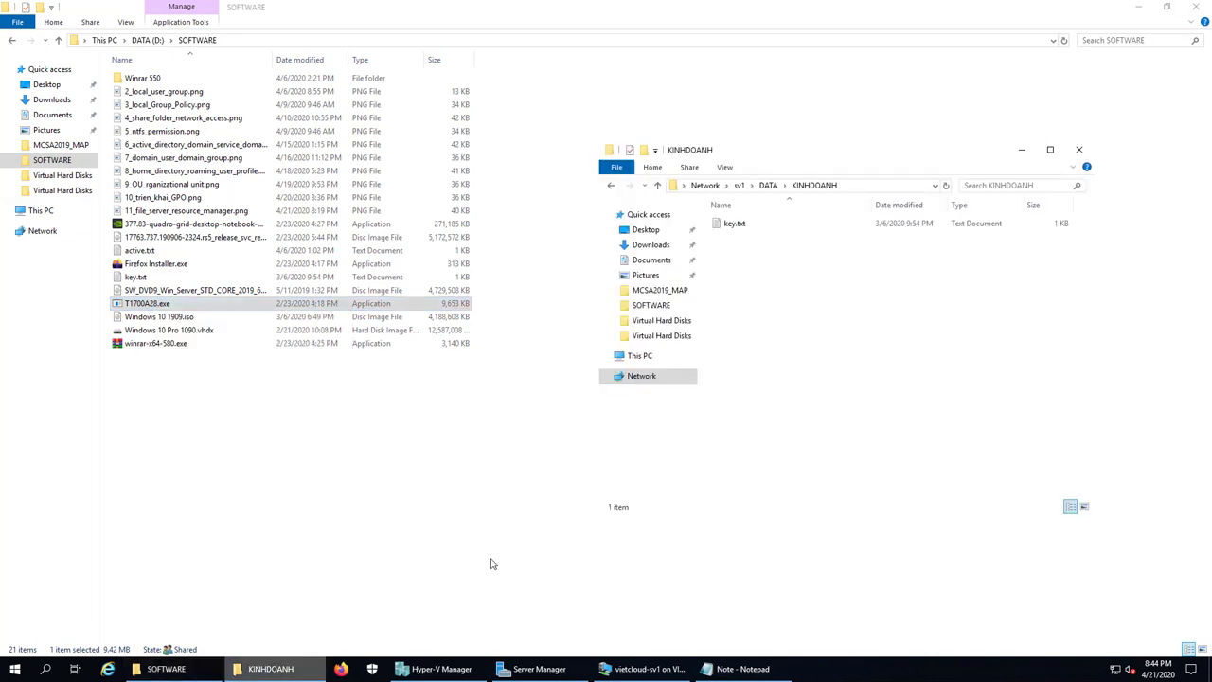
right_click(812, 303)
click(841, 388)
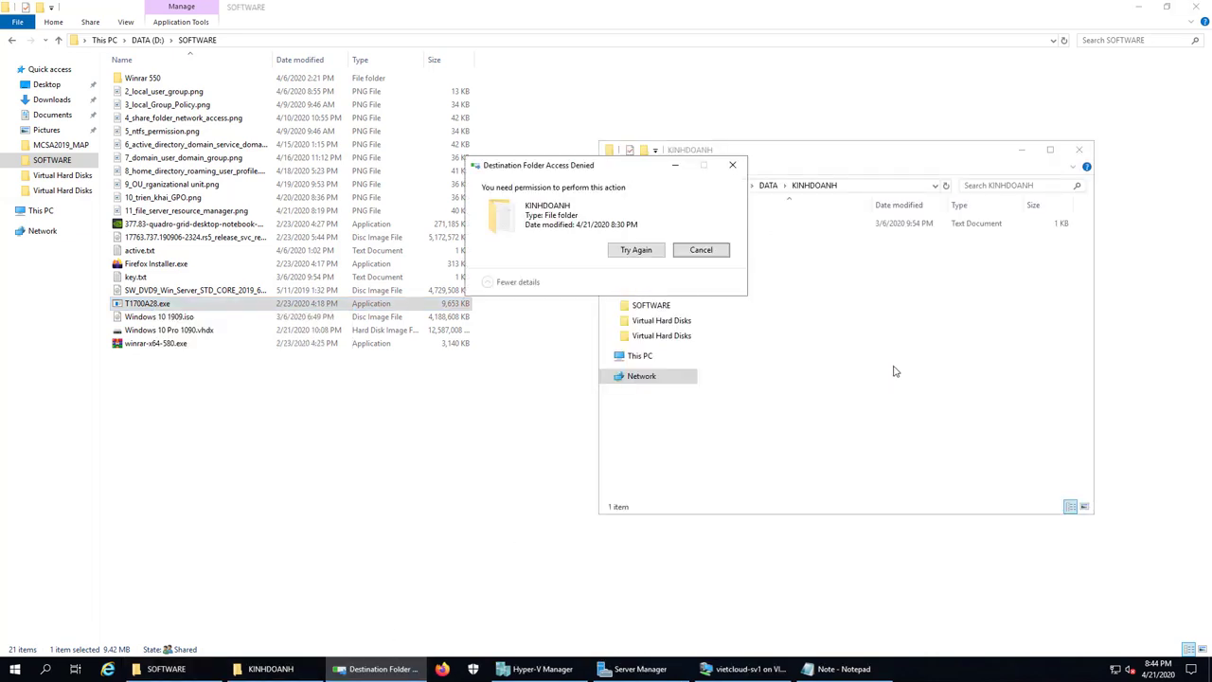
click(701, 249)
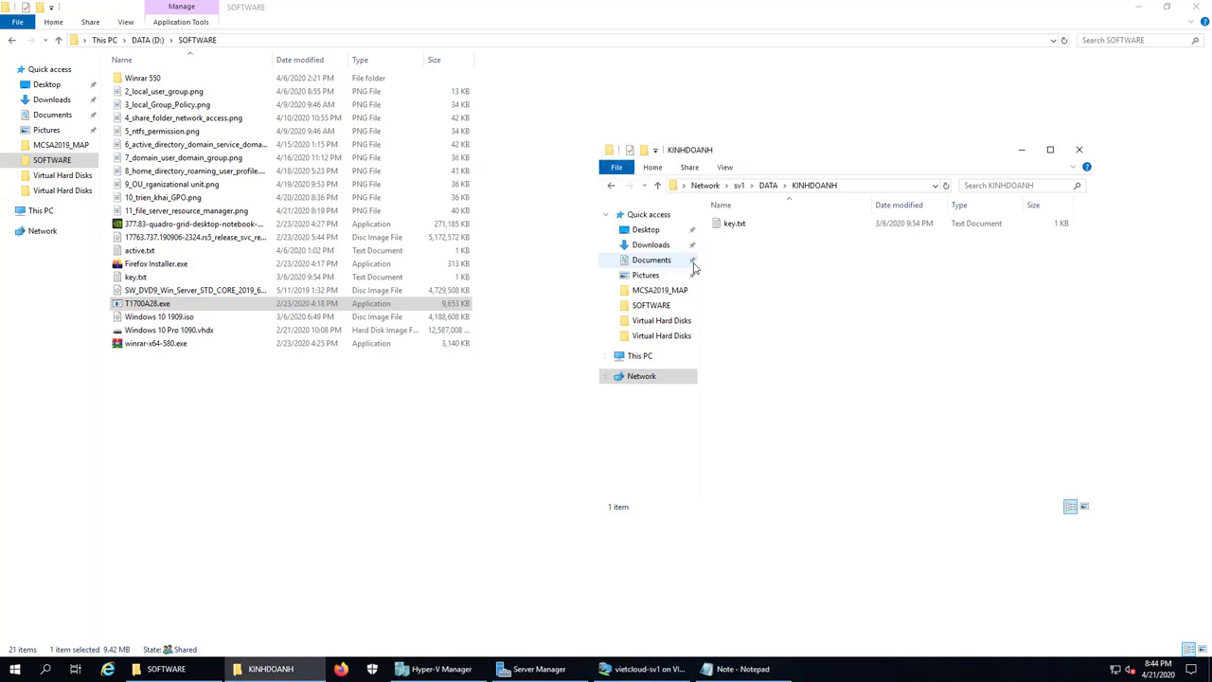
Step: Copy 10_trien_khai_GPO.png into KINHDOANH successfully
right_click(181, 198)
click(210, 453)
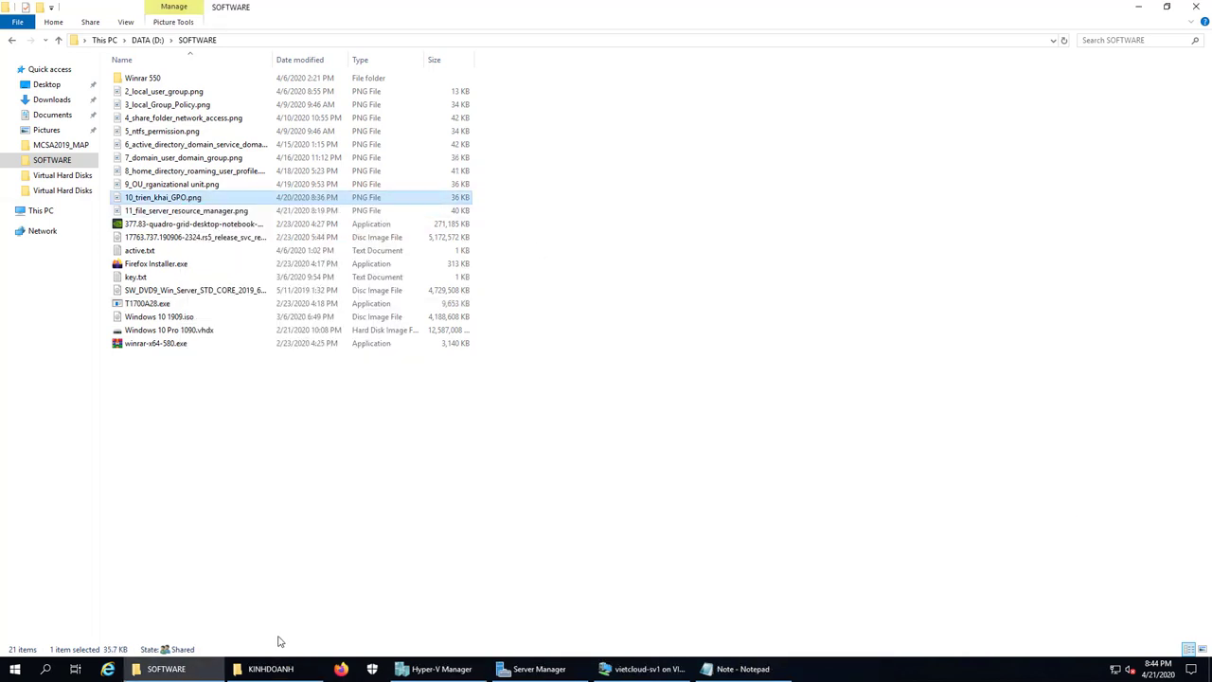
click(270, 669)
right_click(806, 319)
click(834, 403)
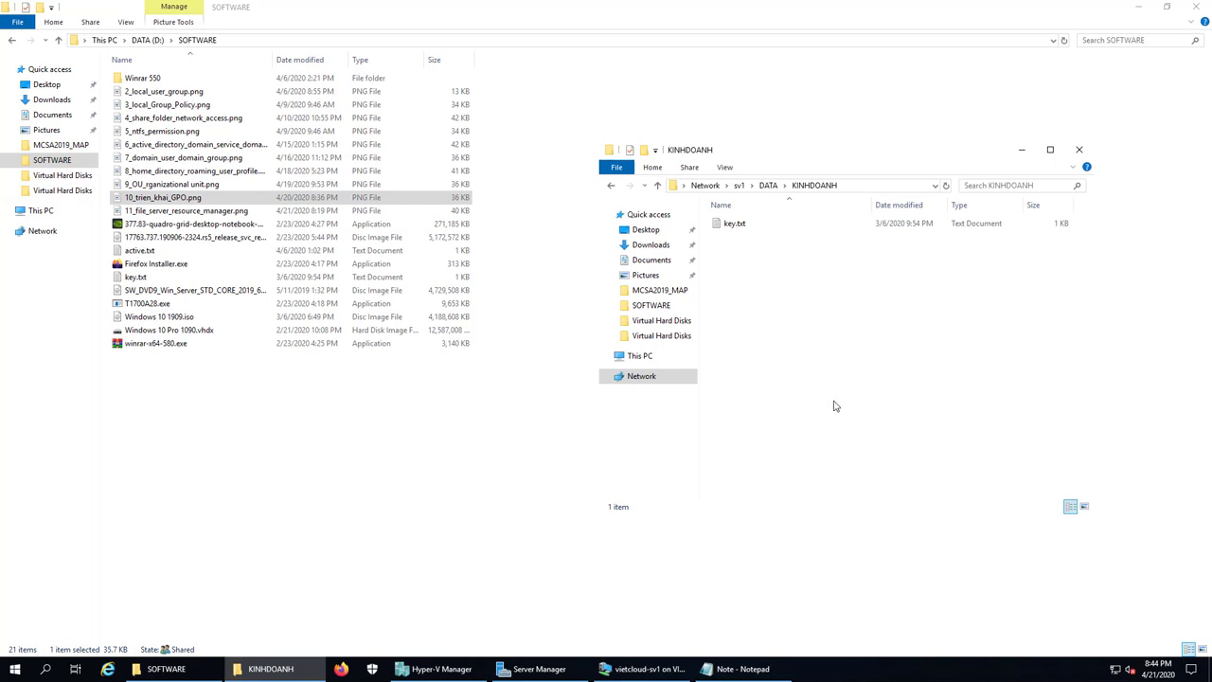
click(833, 405)
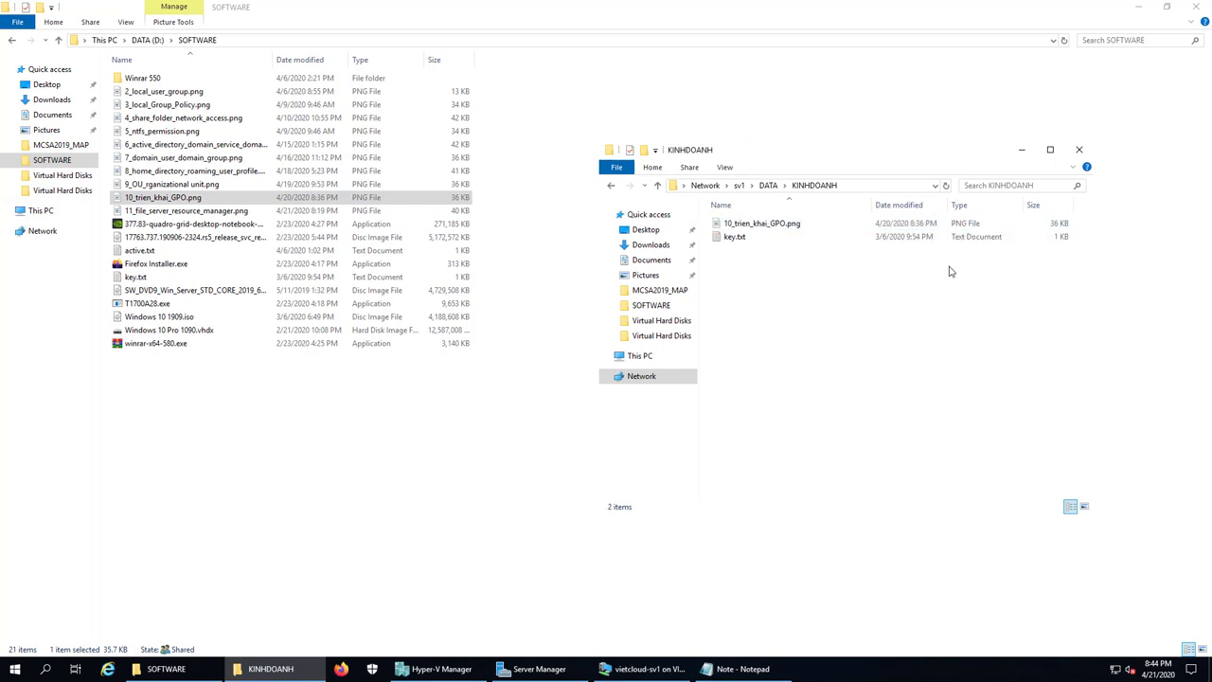
Step: On sv1, open C:\DATA\KETOAN and confirm it holds Firefox Installer and key
click(1142, 11)
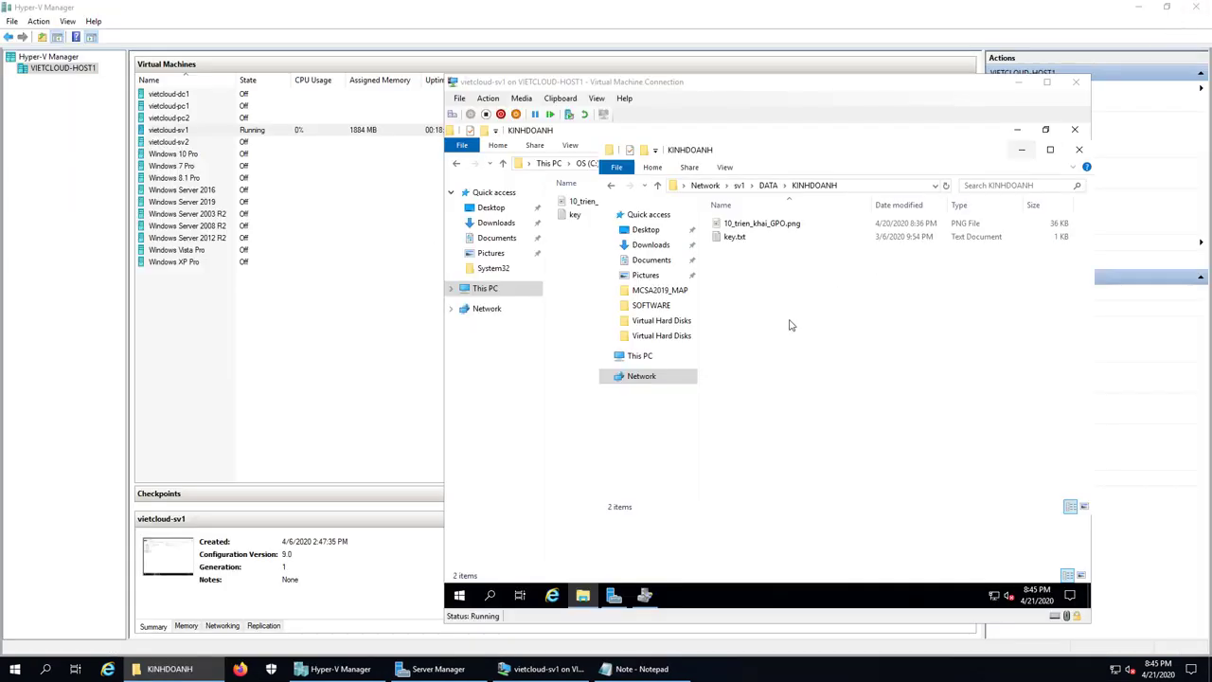
click(890, 99)
drag(758, 83, 633, 107)
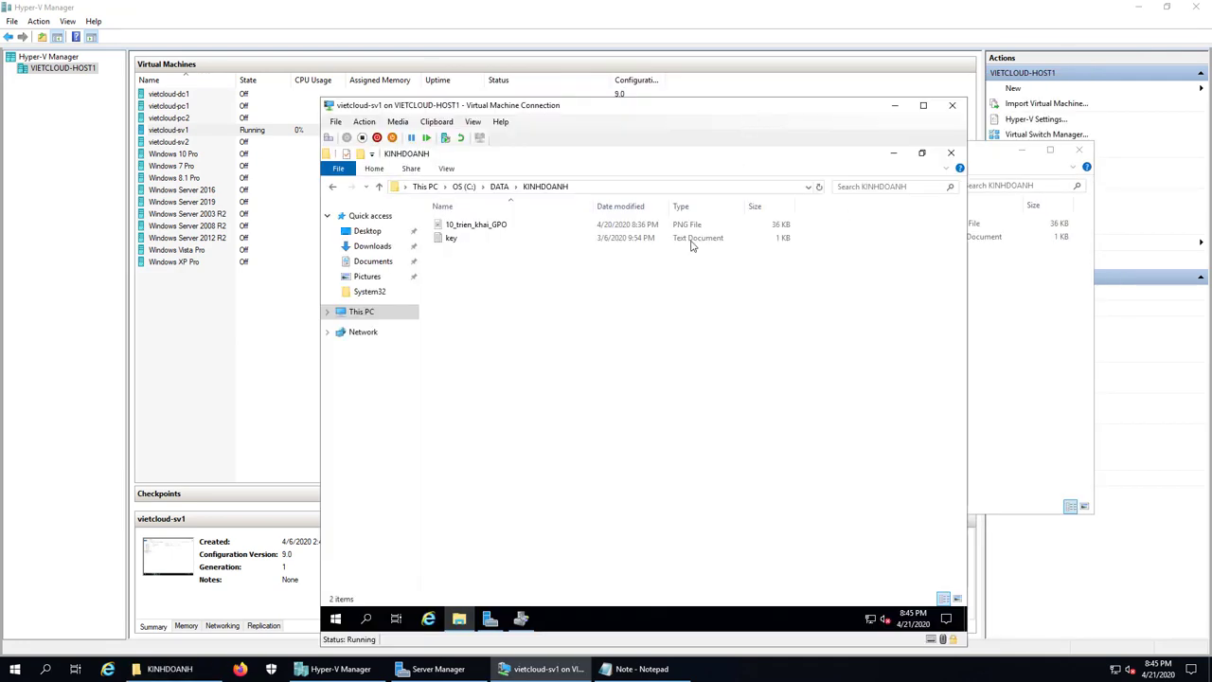
click(499, 186)
click(464, 226)
double_click(466, 229)
click(464, 229)
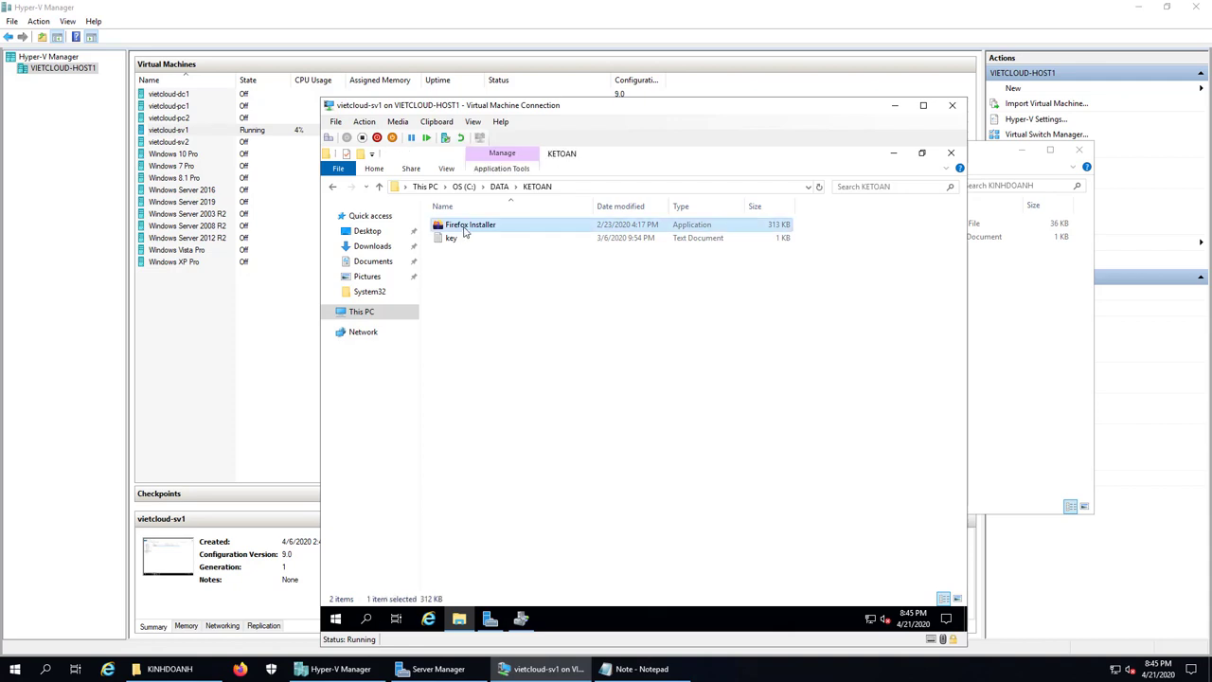
click(472, 240)
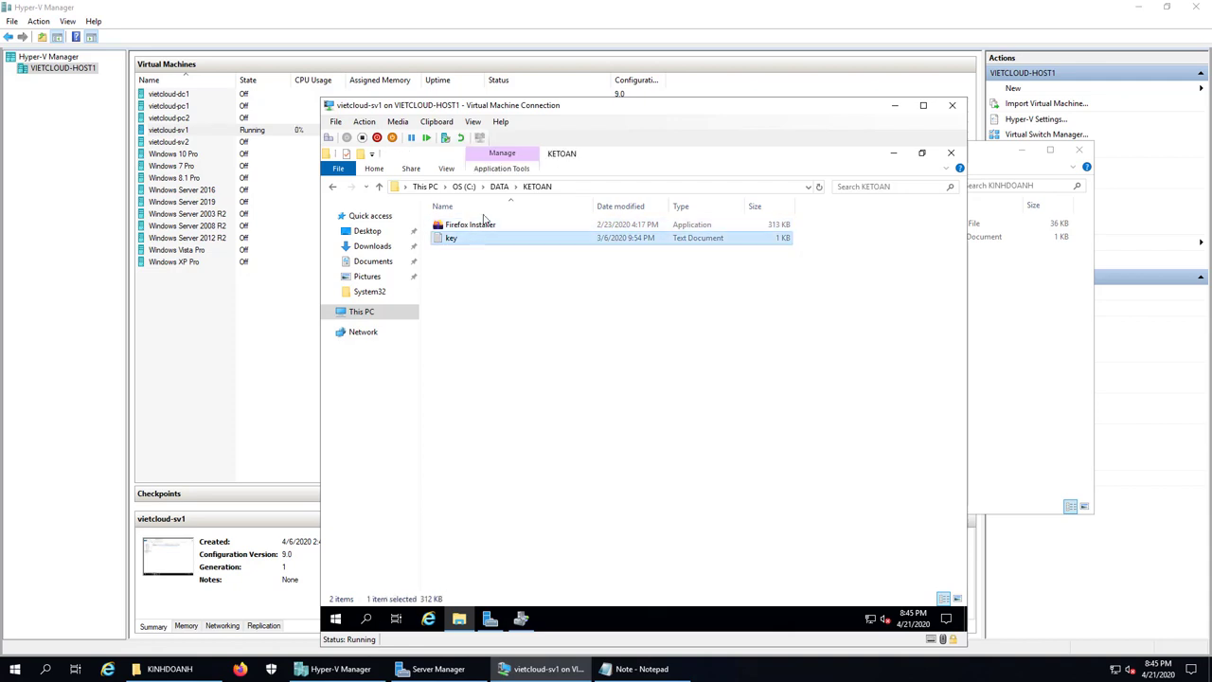
Step: Confirm C:\DATA\KINHDOANH holds 10_trien_khai_GPO and key, then bring Notepad forward
click(500, 186)
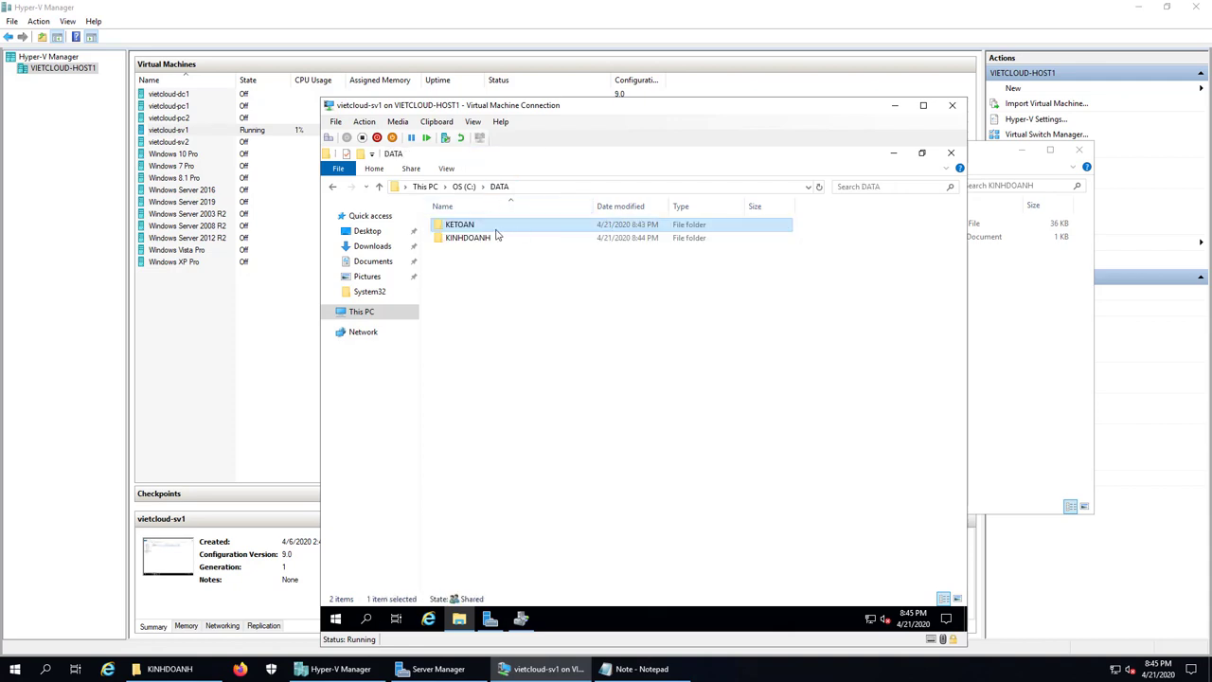
click(474, 239)
double_click(470, 239)
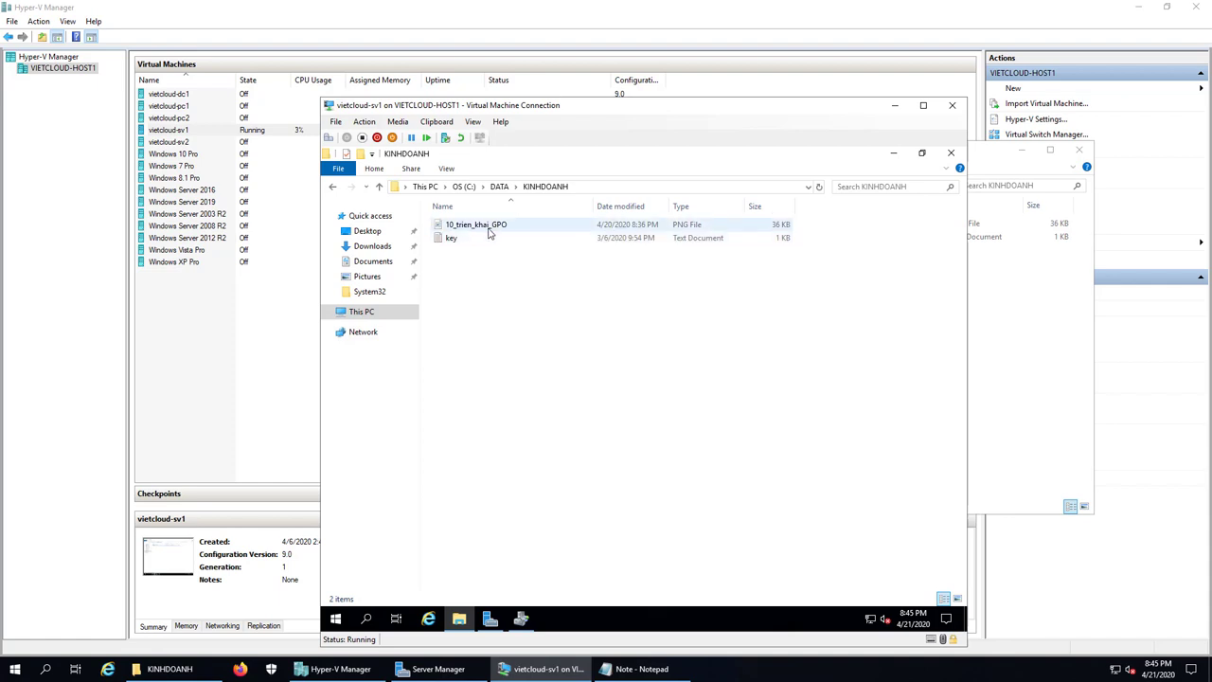
click(456, 245)
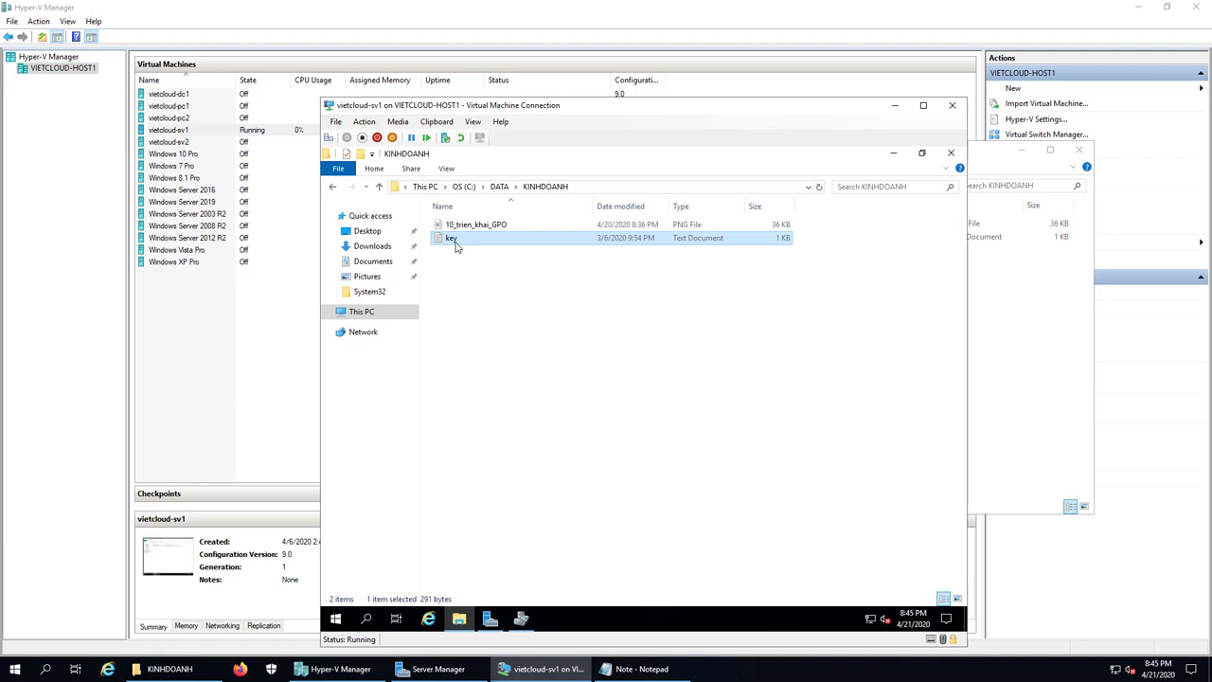
click(644, 669)
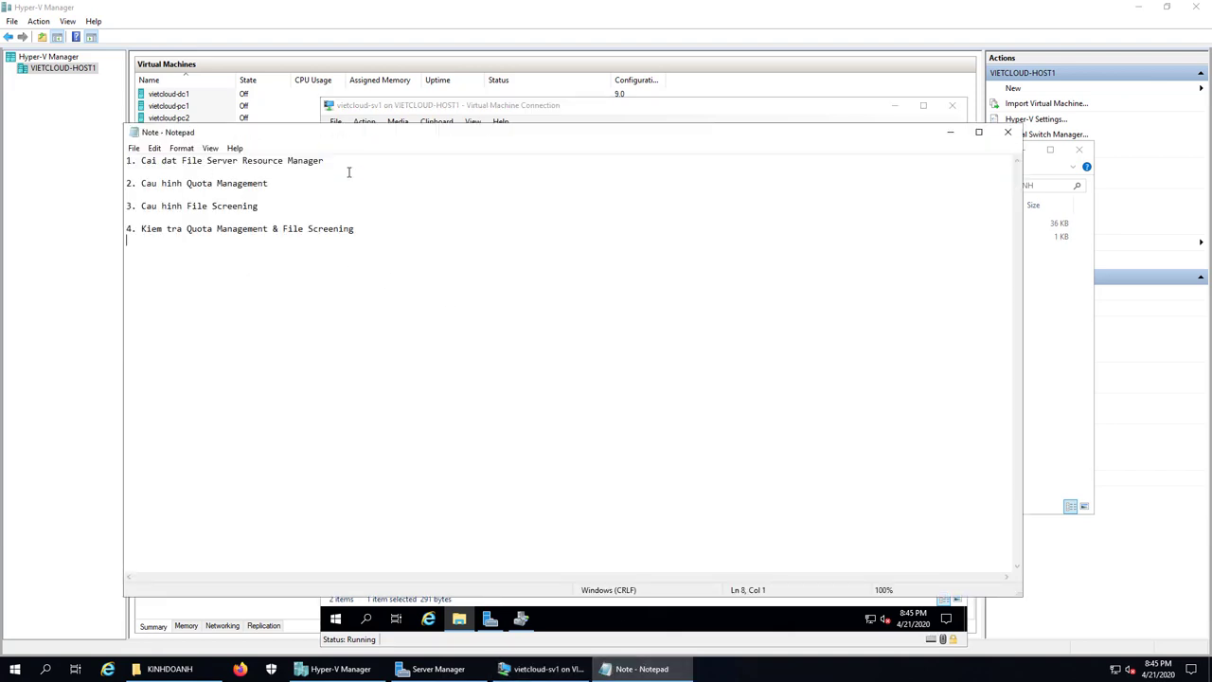
Step: Go over the four checklist steps in Notepad, then switch back to the sv1 console
click(194, 182)
click(196, 238)
mouse_move(511, 675)
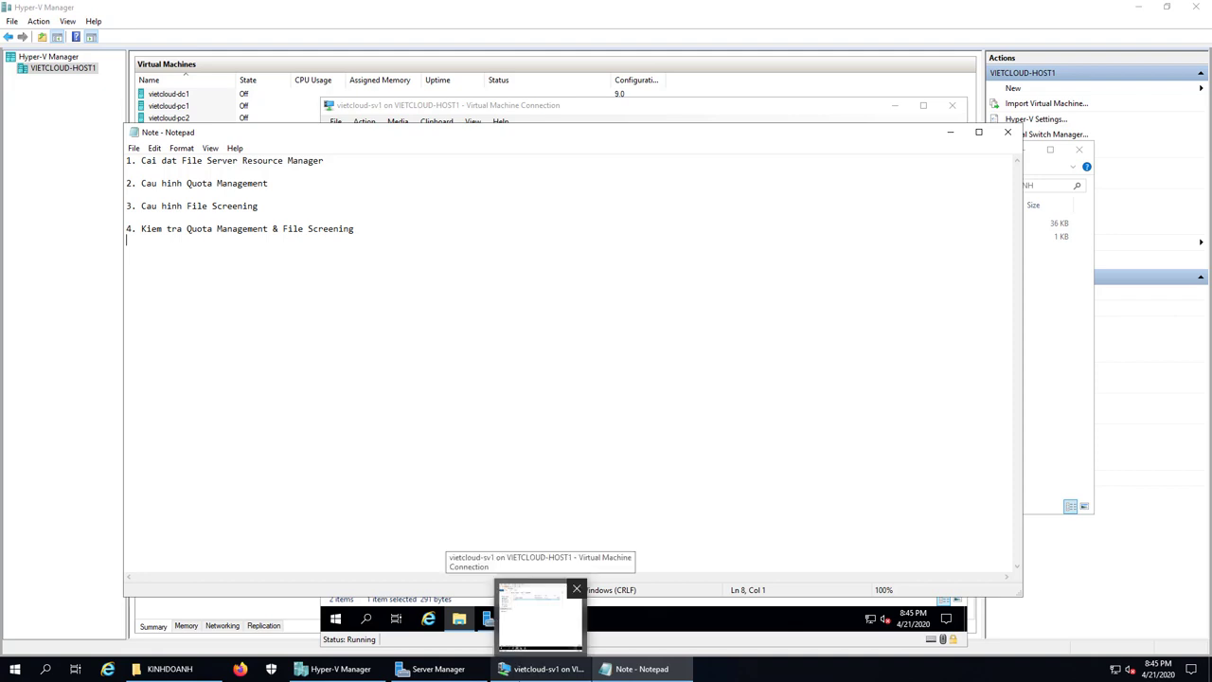
click(538, 615)
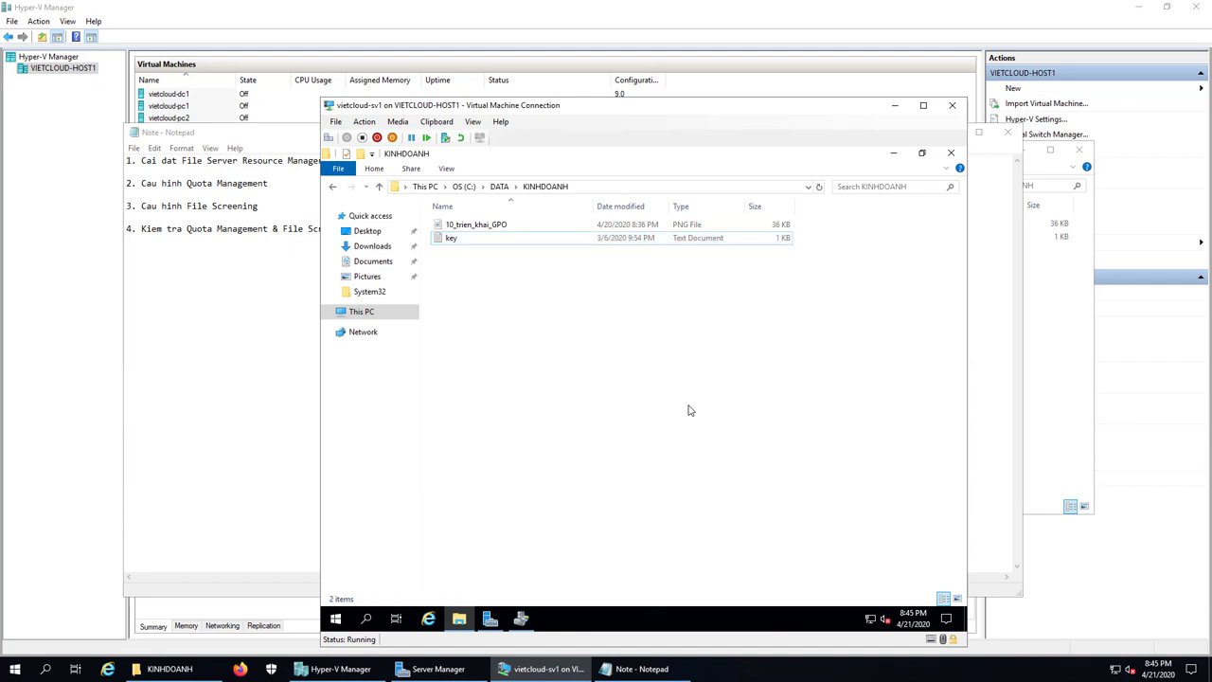